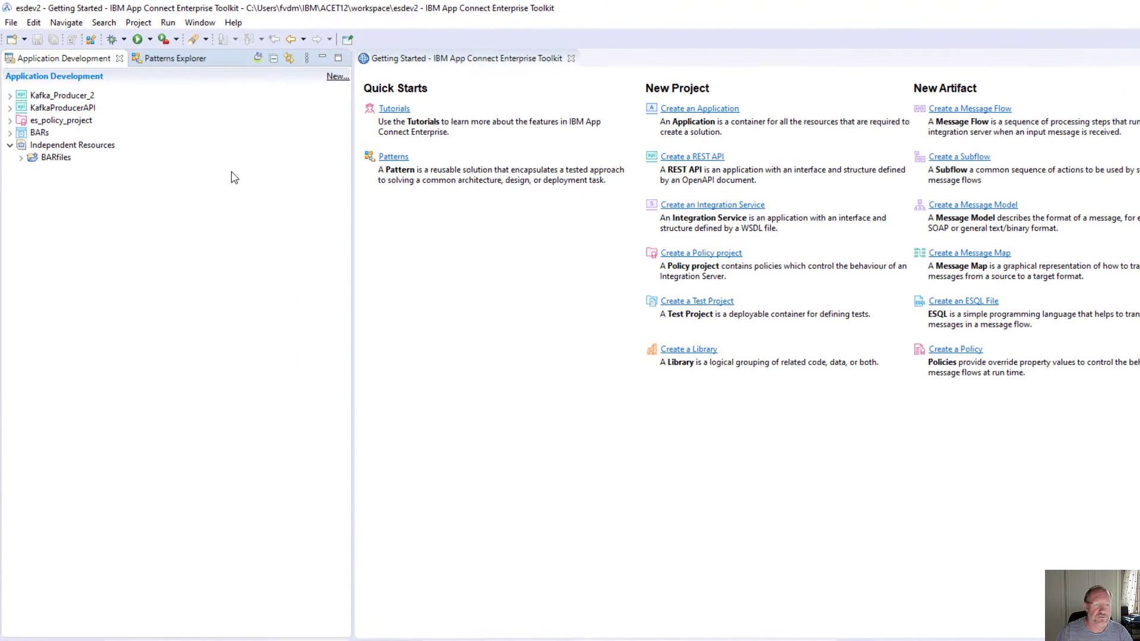
# - Start a new policy and create a policy project named MQ_Policy_Project3 to hold it
pyautogui.click(336, 77)
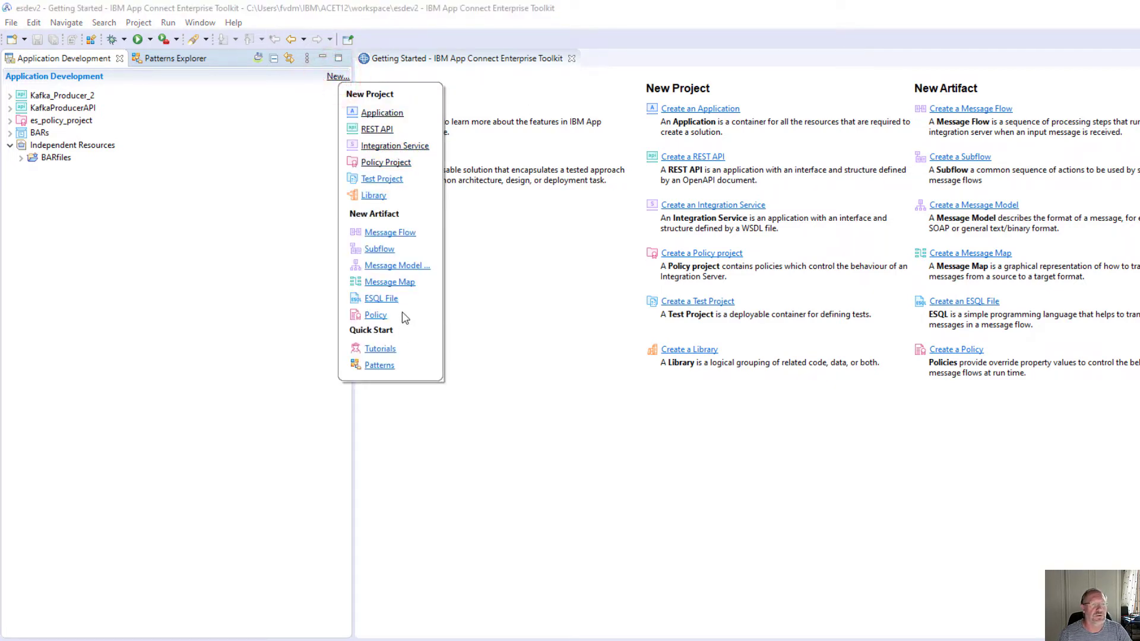
pyautogui.click(368, 314)
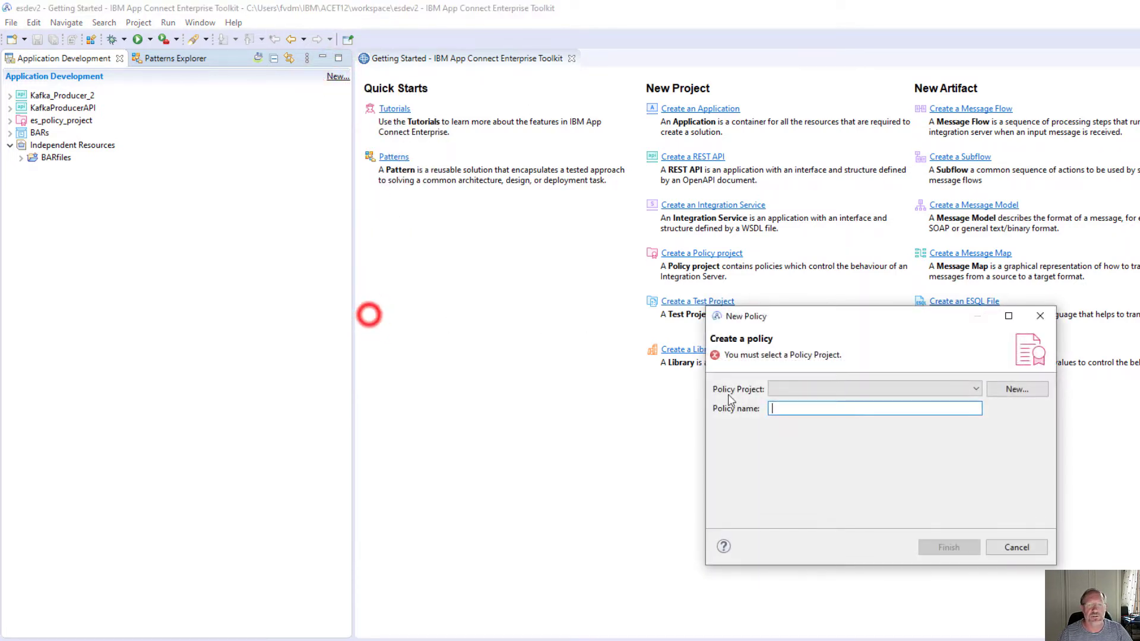
pyautogui.click(1017, 389)
pyautogui.write('MQ_Policy_Project')
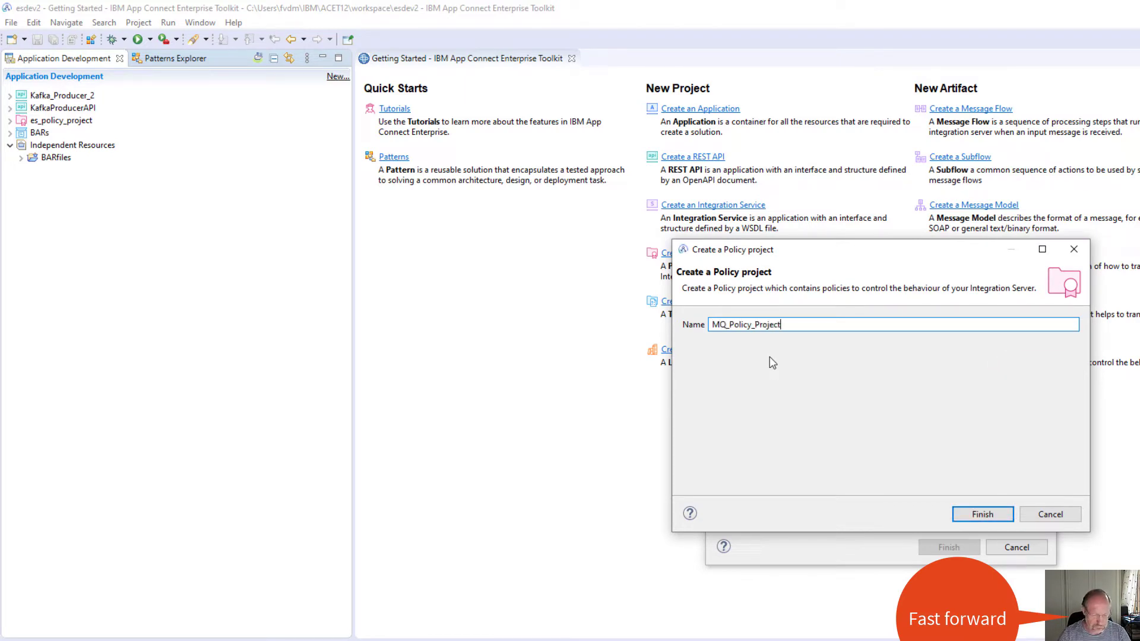
pyautogui.write('3')
pyautogui.click(983, 514)
# - Name the new policy MQ_Policy3 and finish creating it
pyautogui.click(784, 409)
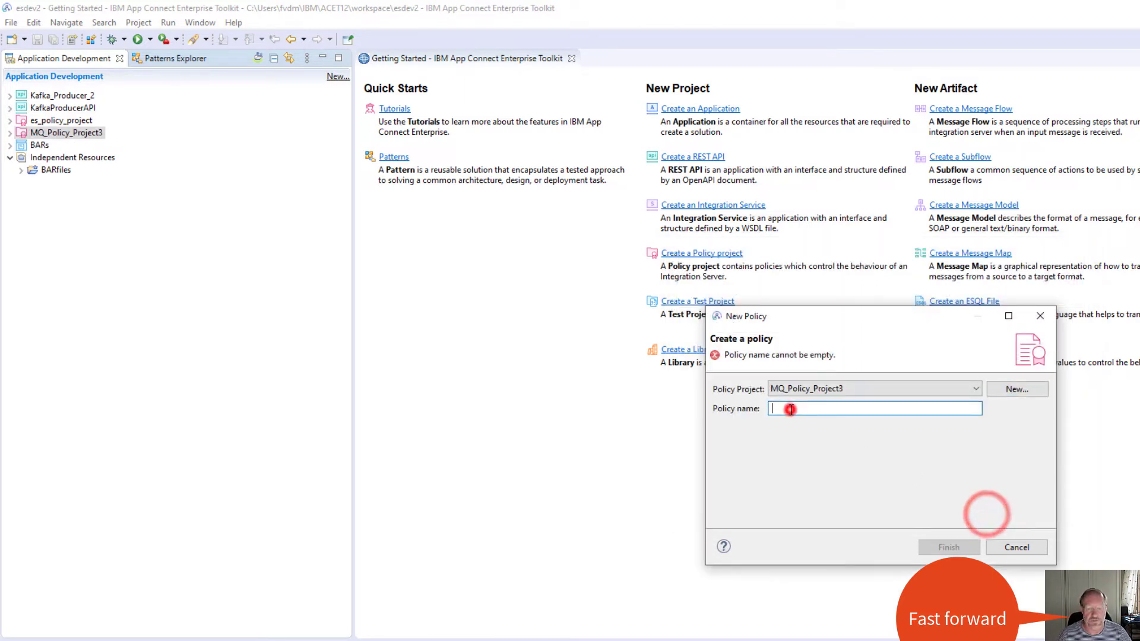
pyautogui.write('MQ_Policy')
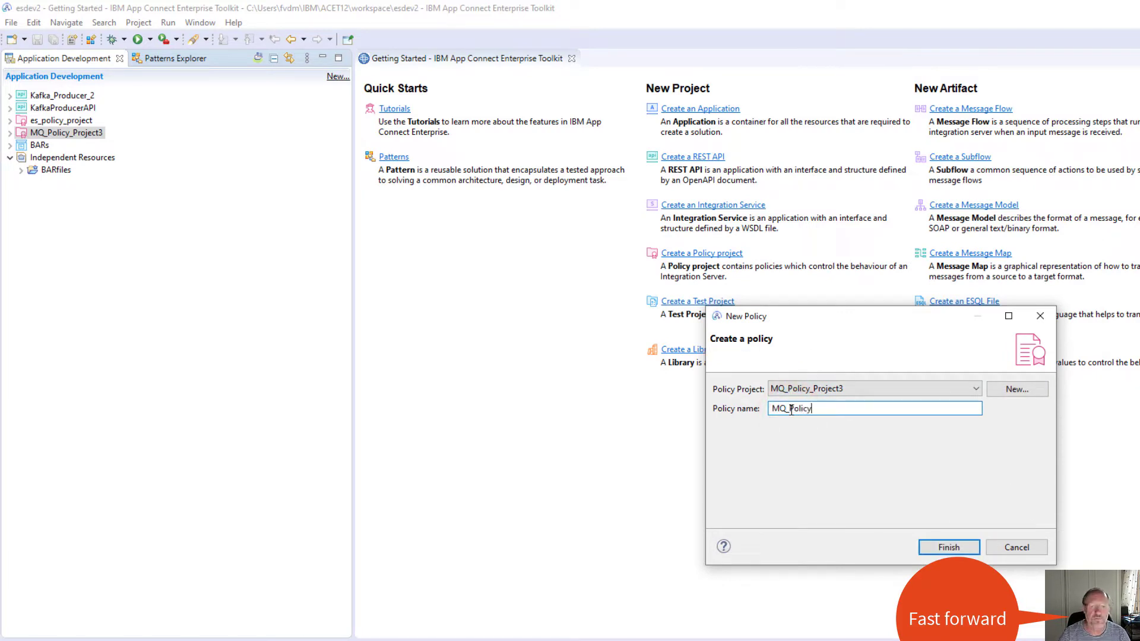
pyautogui.write('3')
pyautogui.click(949, 547)
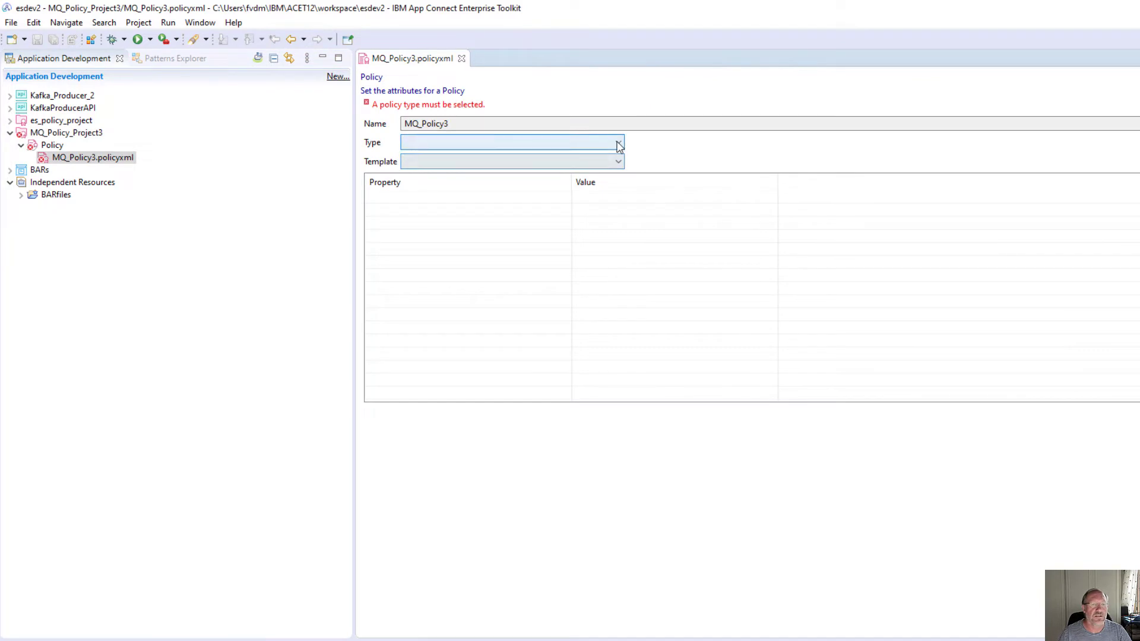
# - Set the MQ_Policy3 policy type to MQEndpoint
pyautogui.click(618, 142)
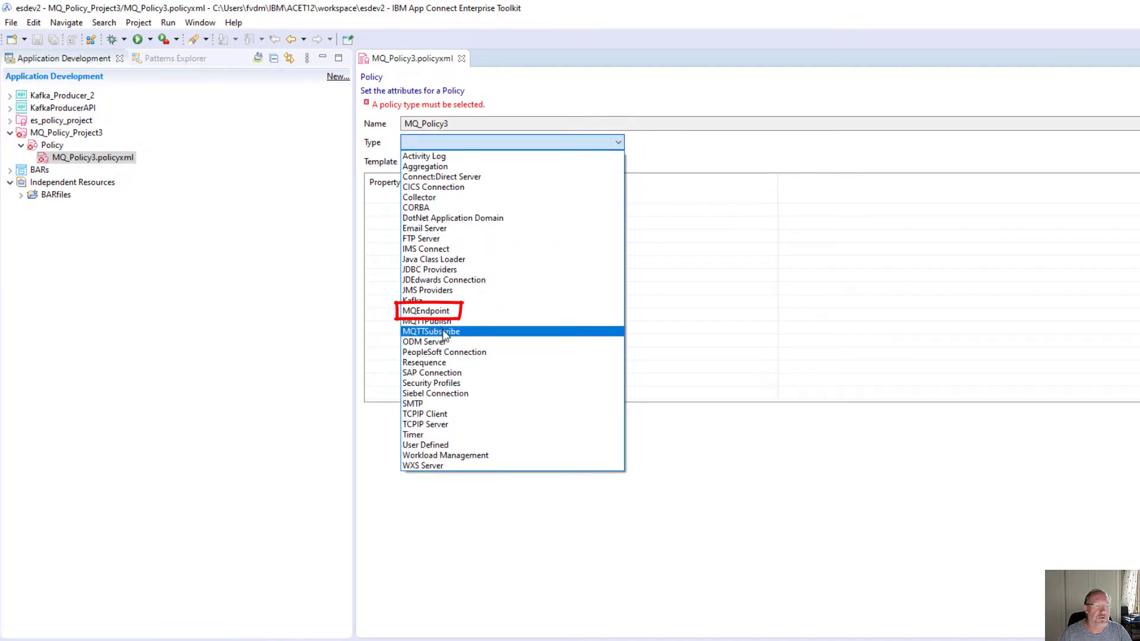
pyautogui.click(434, 310)
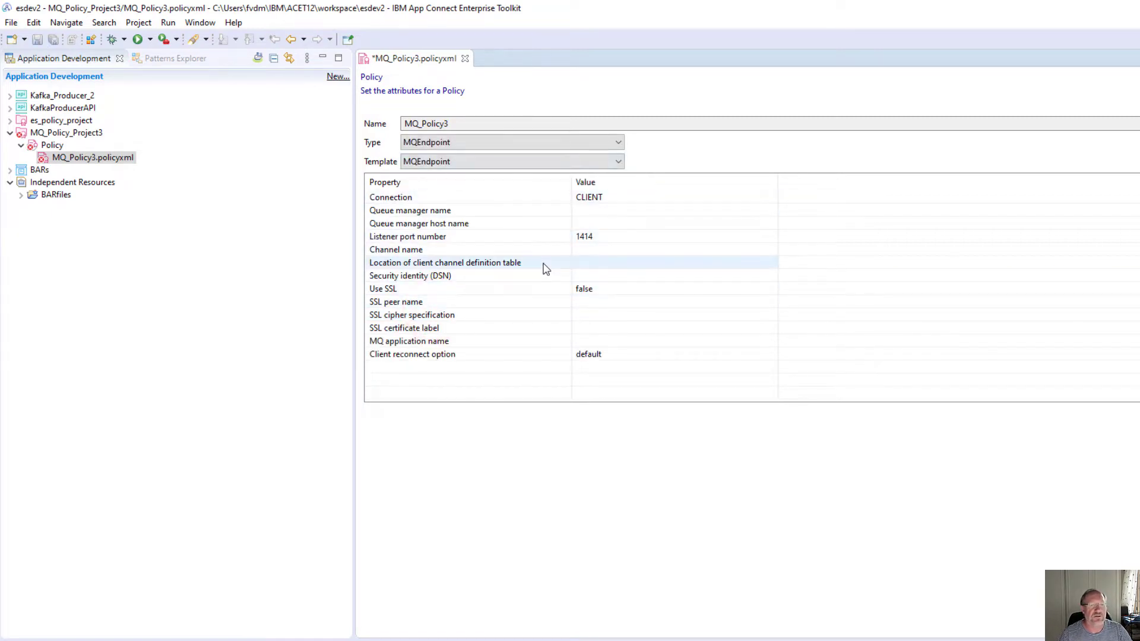
pyautogui.moveTo(545, 269)
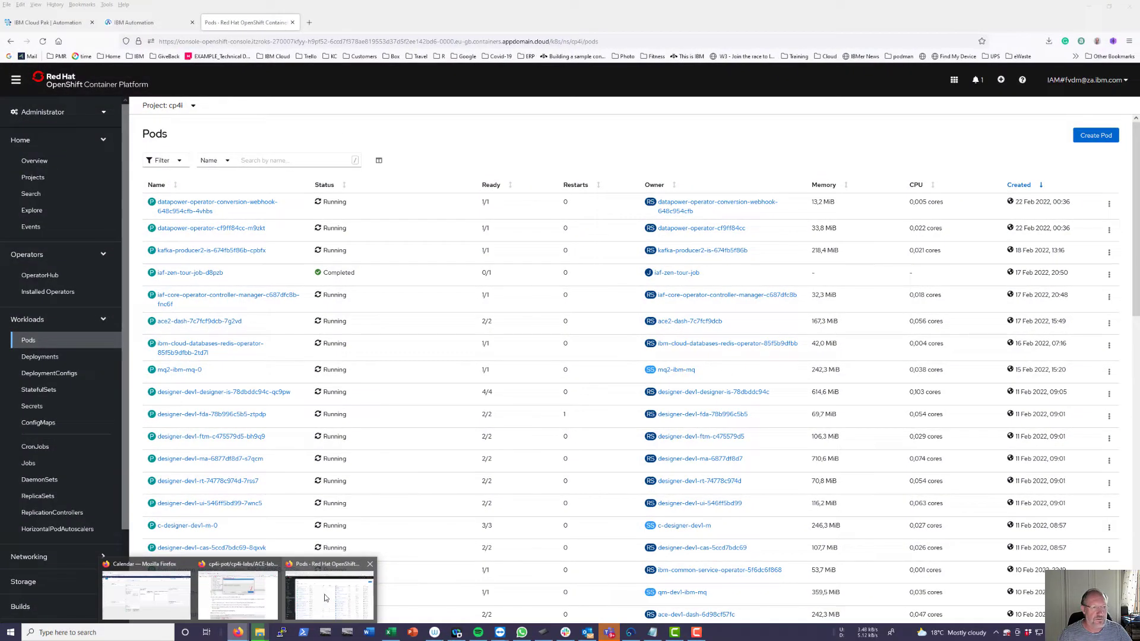
# - Open the qm-dev1 MQ Console in a new browser tab and list its local queue managers
pyautogui.click(323, 589)
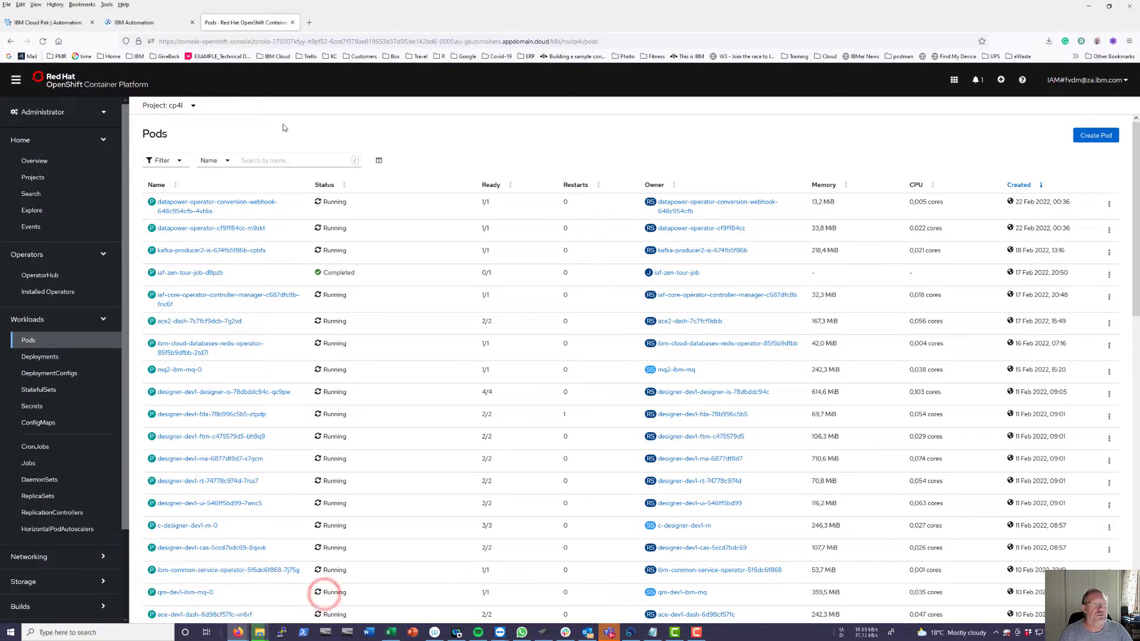
pyautogui.click(67, 26)
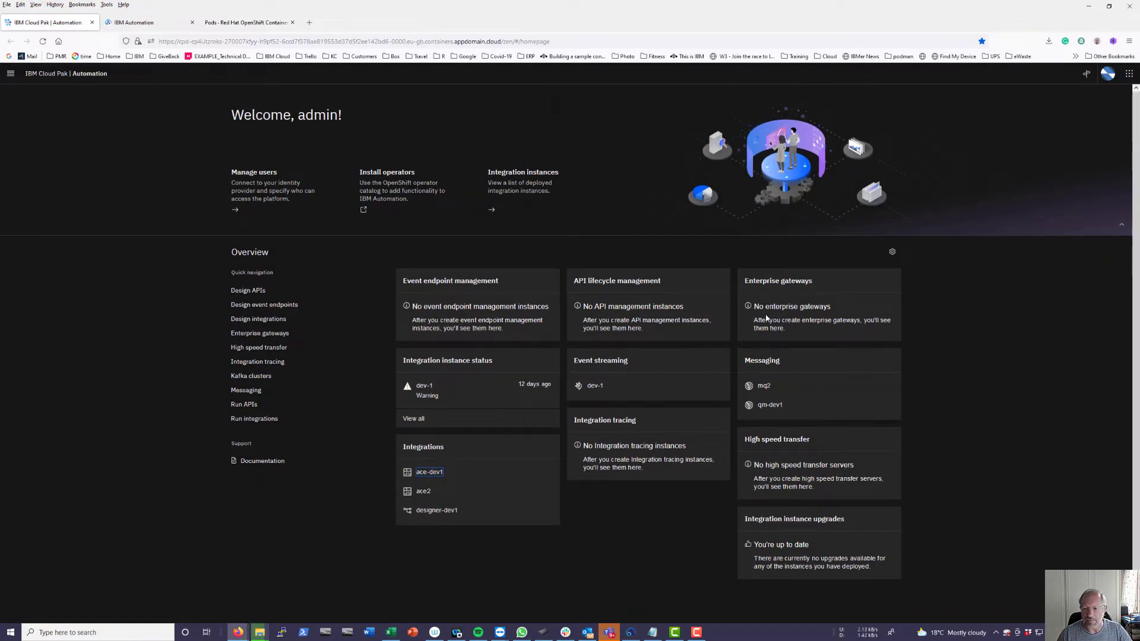
pyautogui.rightClick(773, 408)
pyautogui.click(809, 415)
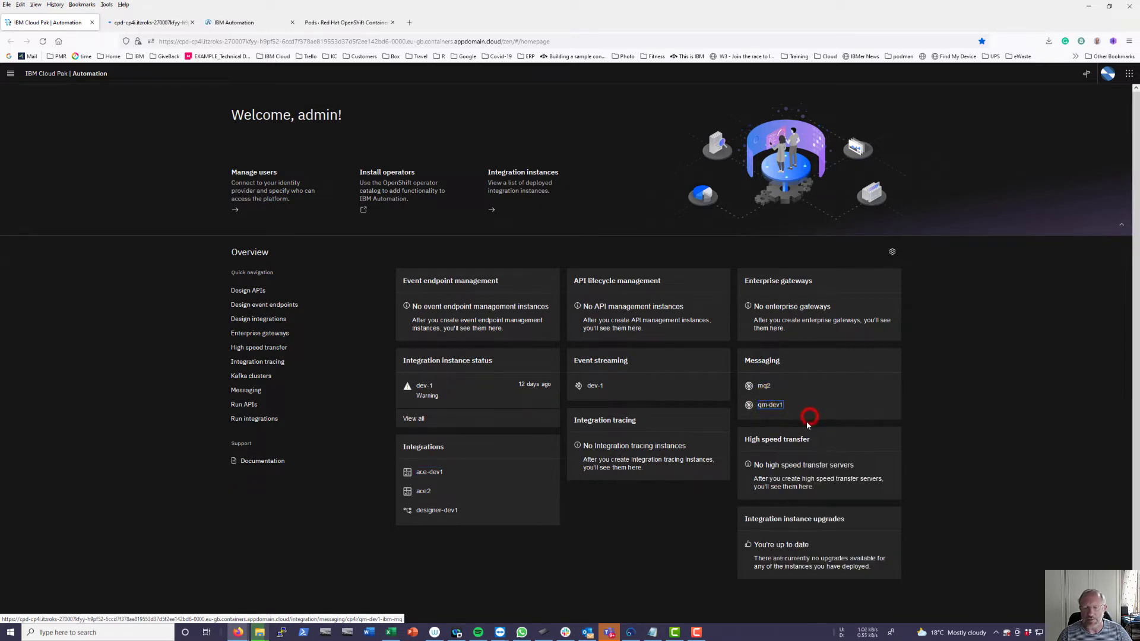
pyautogui.click(147, 24)
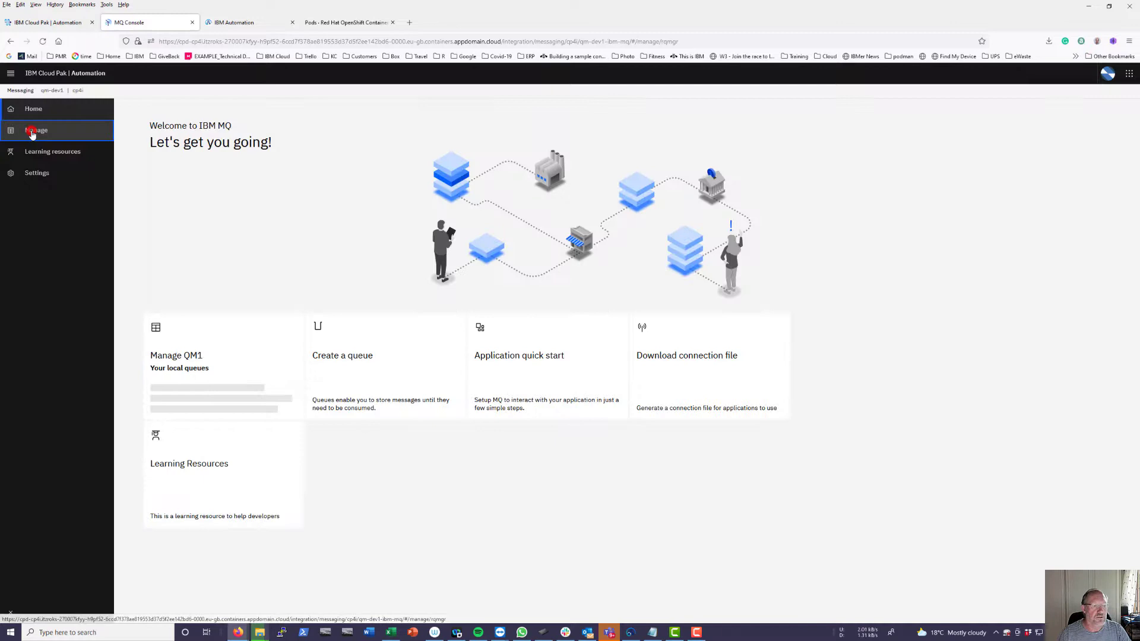
pyautogui.click(32, 130)
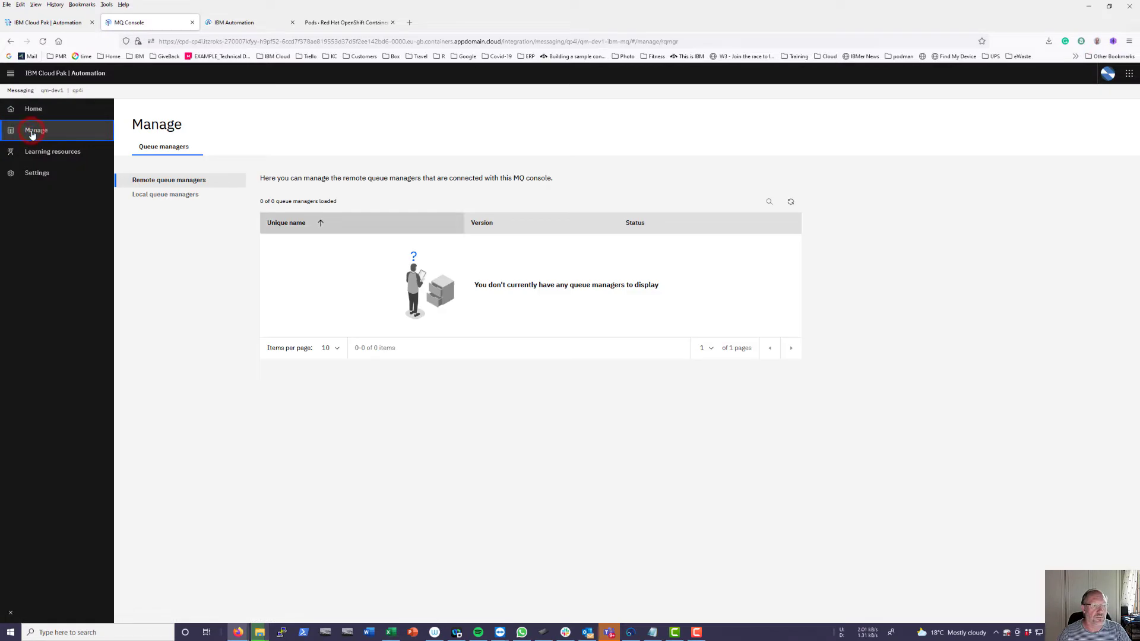
pyautogui.click(160, 195)
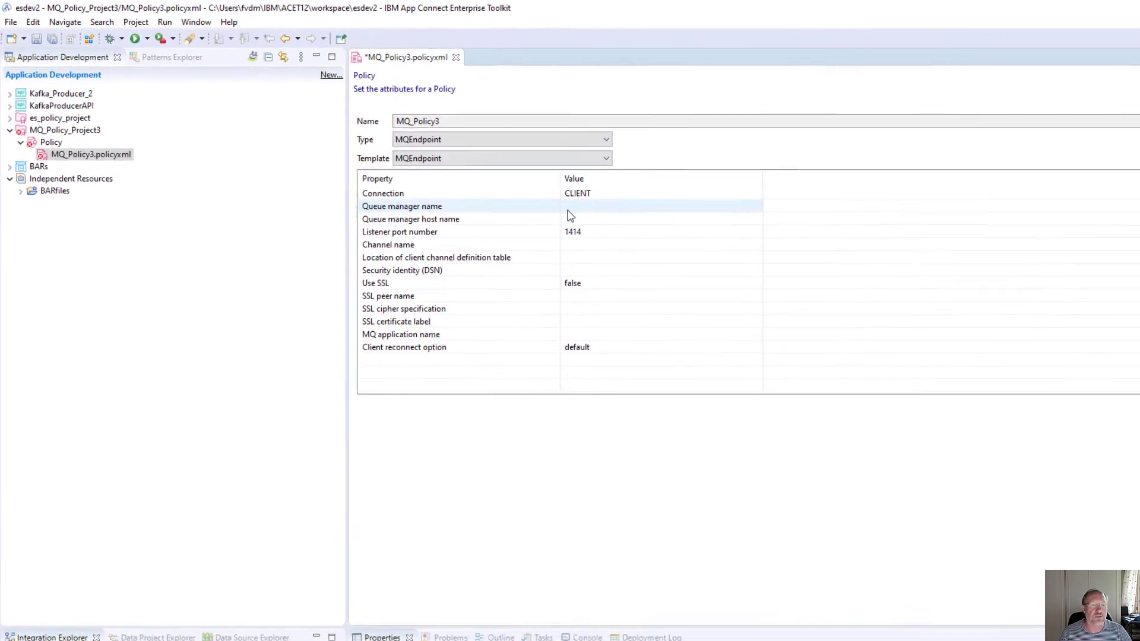
# - Enter QM1 as MQ_Policy3's queue manager name
pyautogui.click(577, 208)
pyautogui.write('QM1')
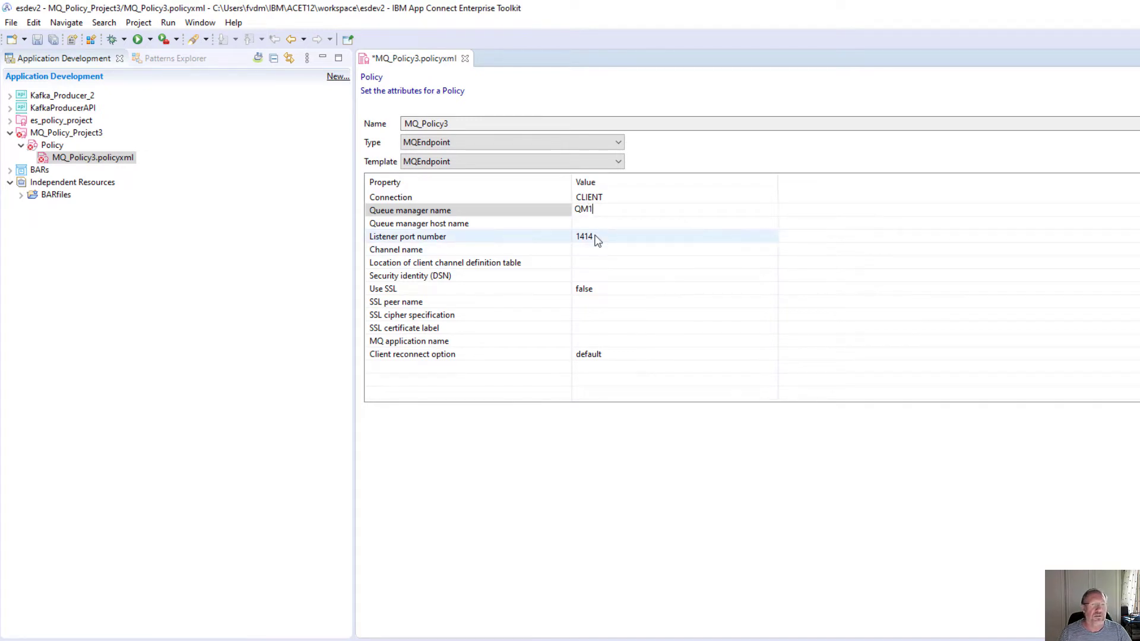
pyautogui.click(583, 225)
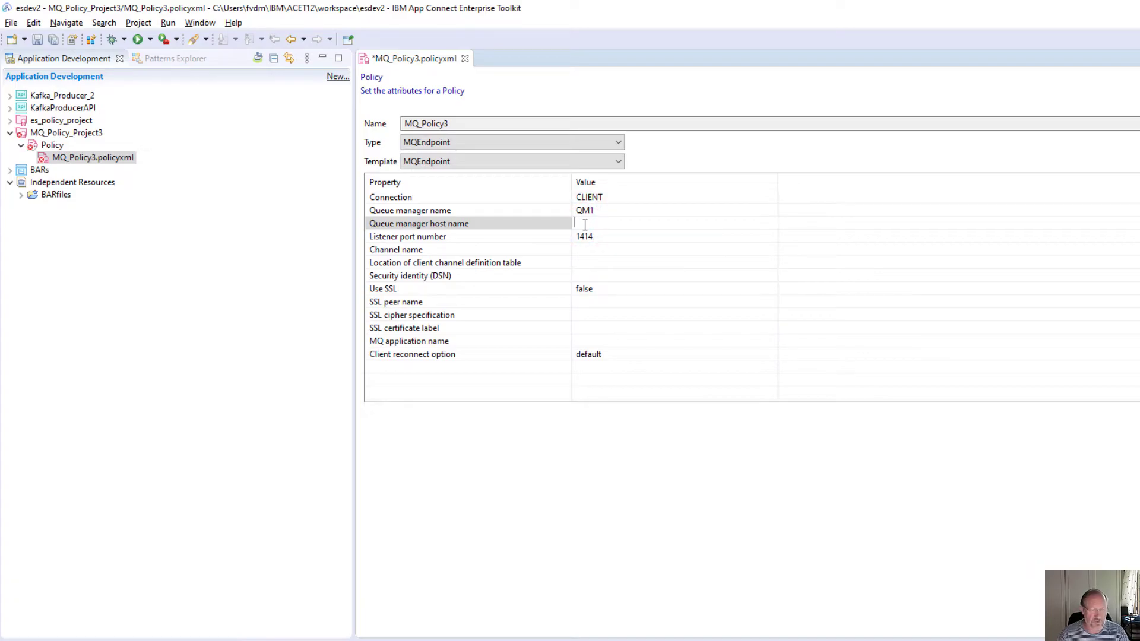
pyautogui.hotkey('alt', 'Tab')
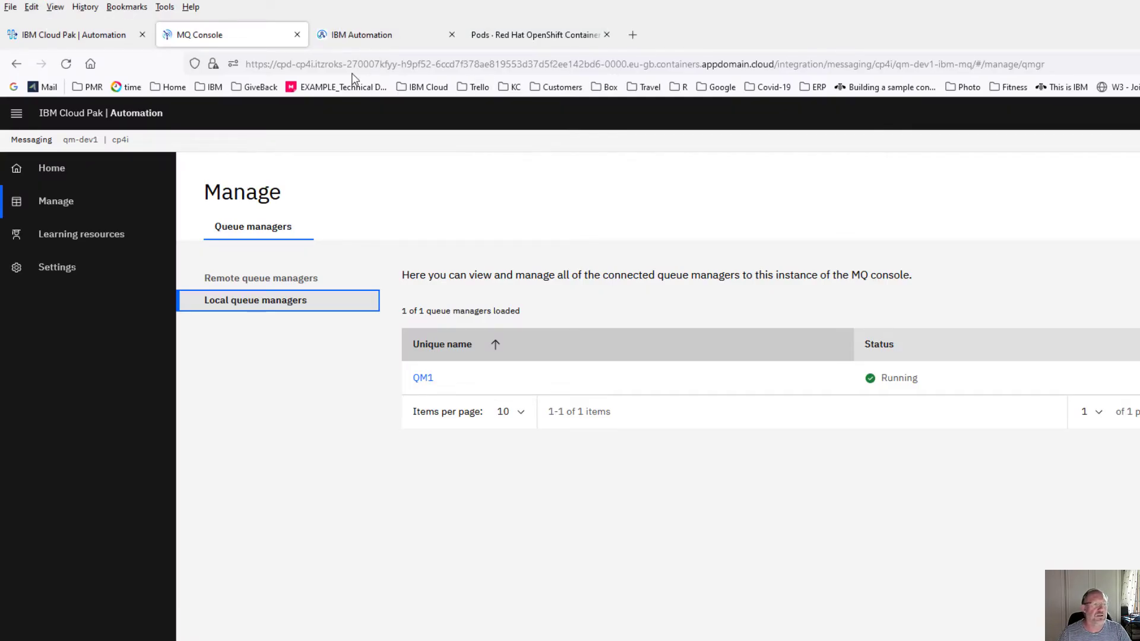
# - Find the qm-dev1-ibm-mq-0 pod by searching 'mq' and copy the name qm-dev1-ibm-mq
pyautogui.click(553, 35)
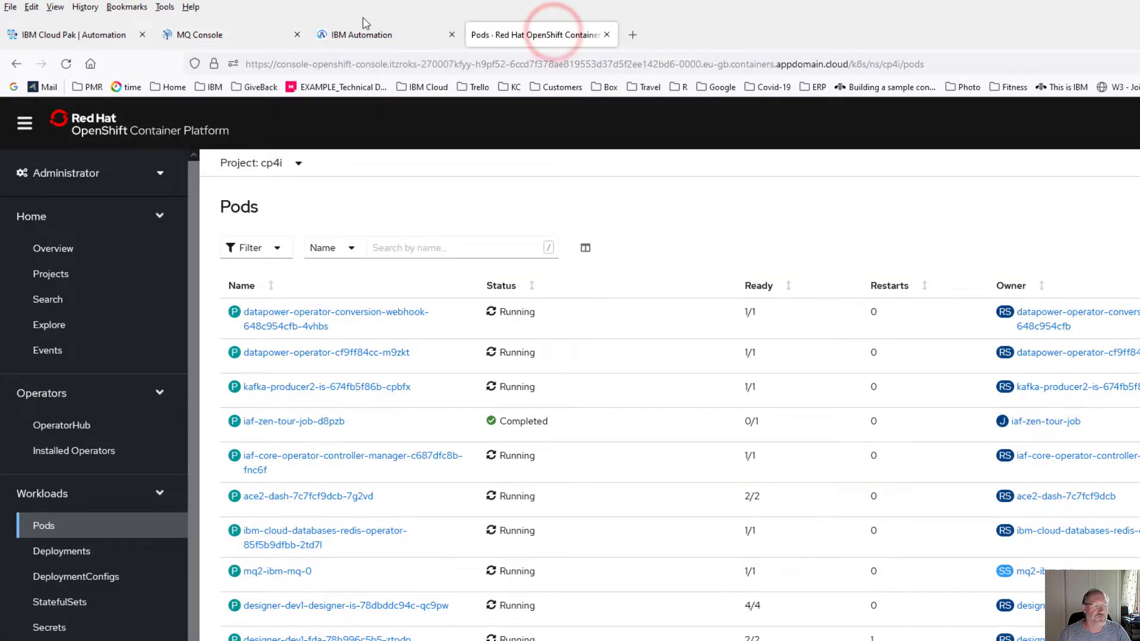
pyautogui.click(390, 250)
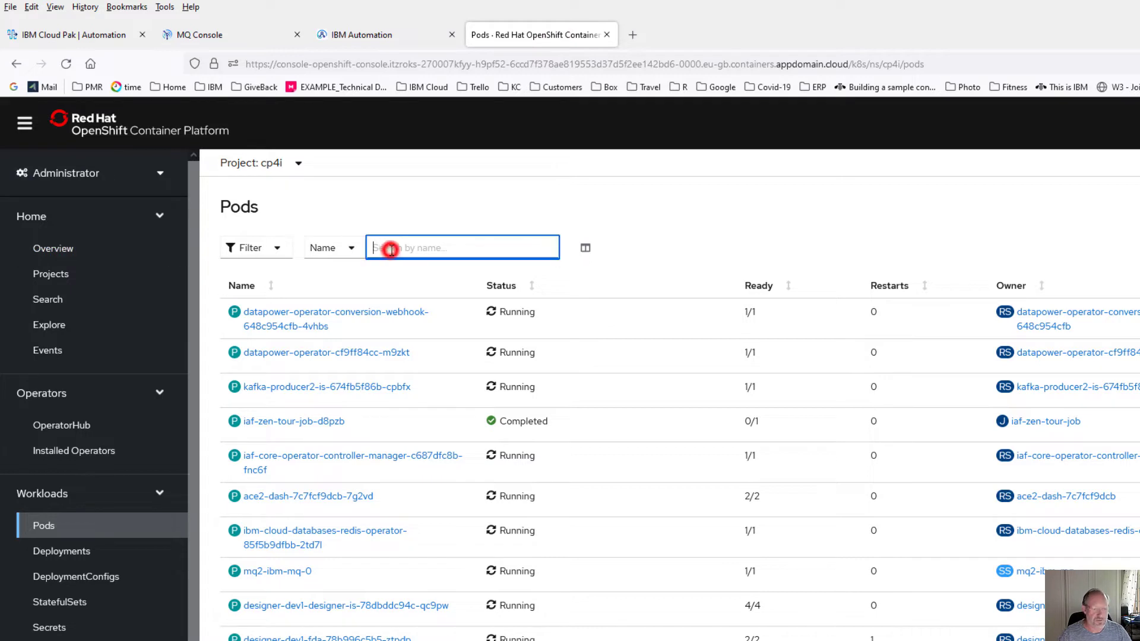
pyautogui.write('mq')
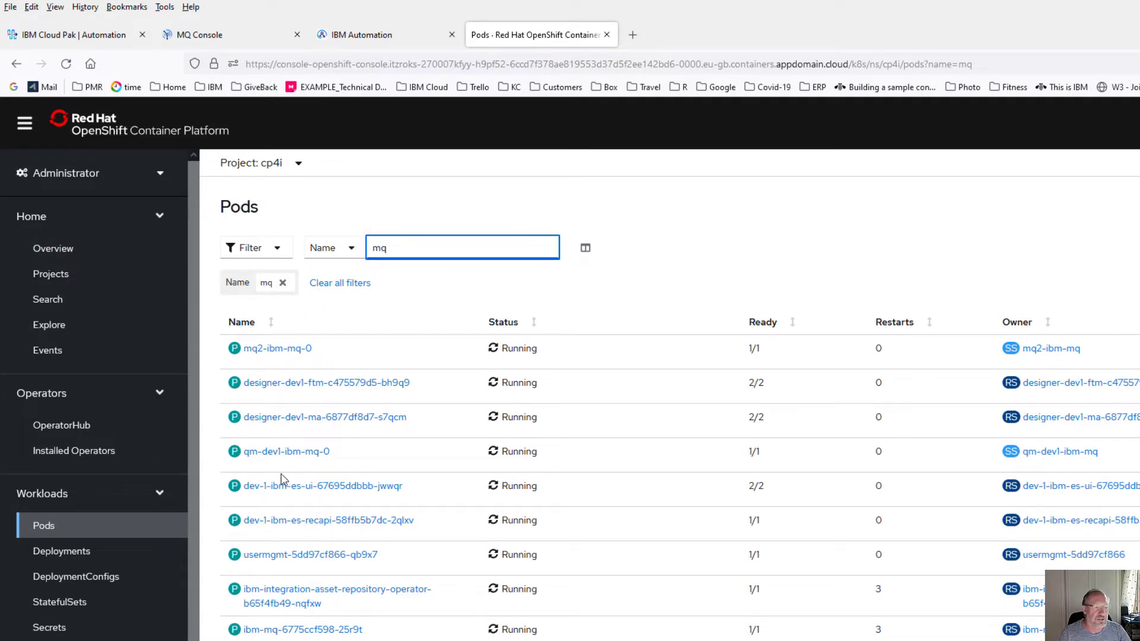
pyautogui.click(282, 452)
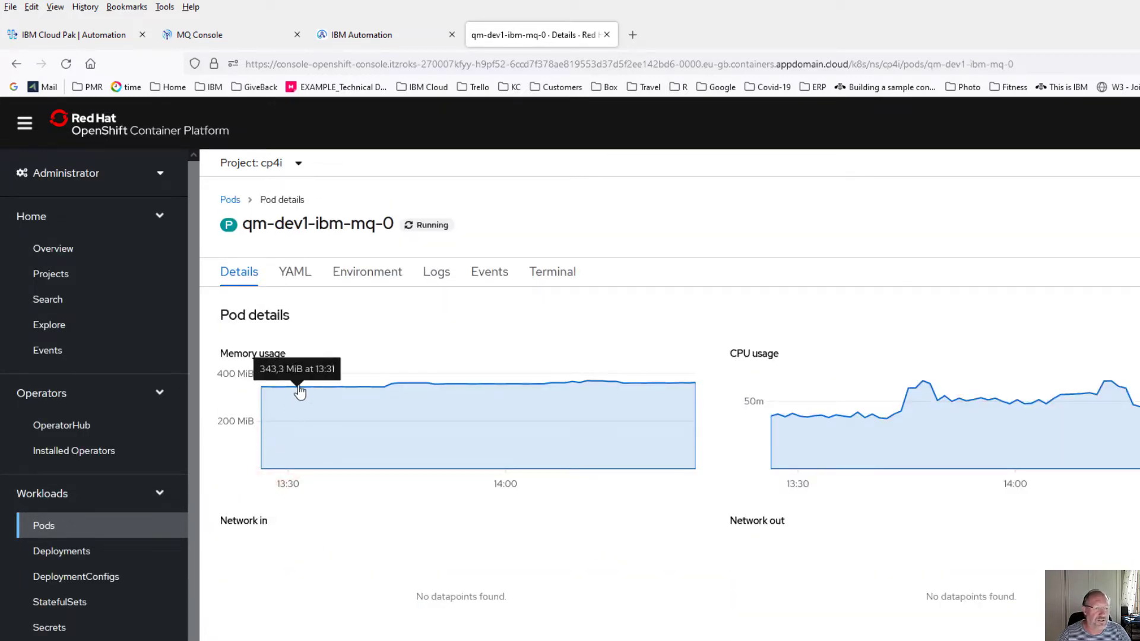
pyautogui.moveTo(243, 223); pyautogui.dragTo(375, 228)
pyautogui.rightClick(327, 224)
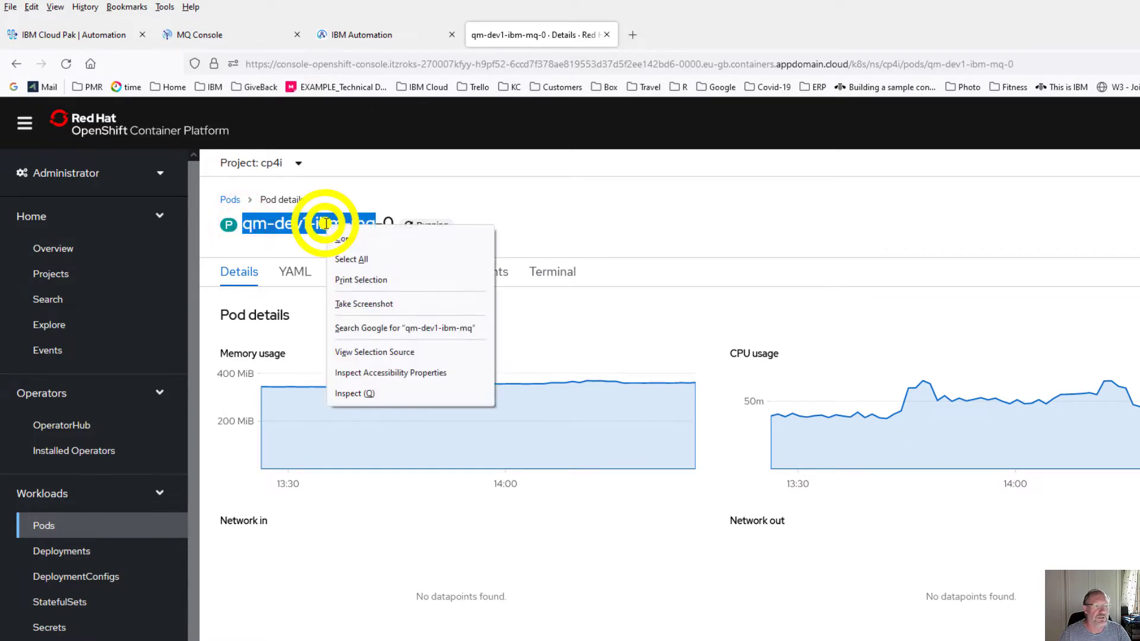
pyautogui.click(350, 239)
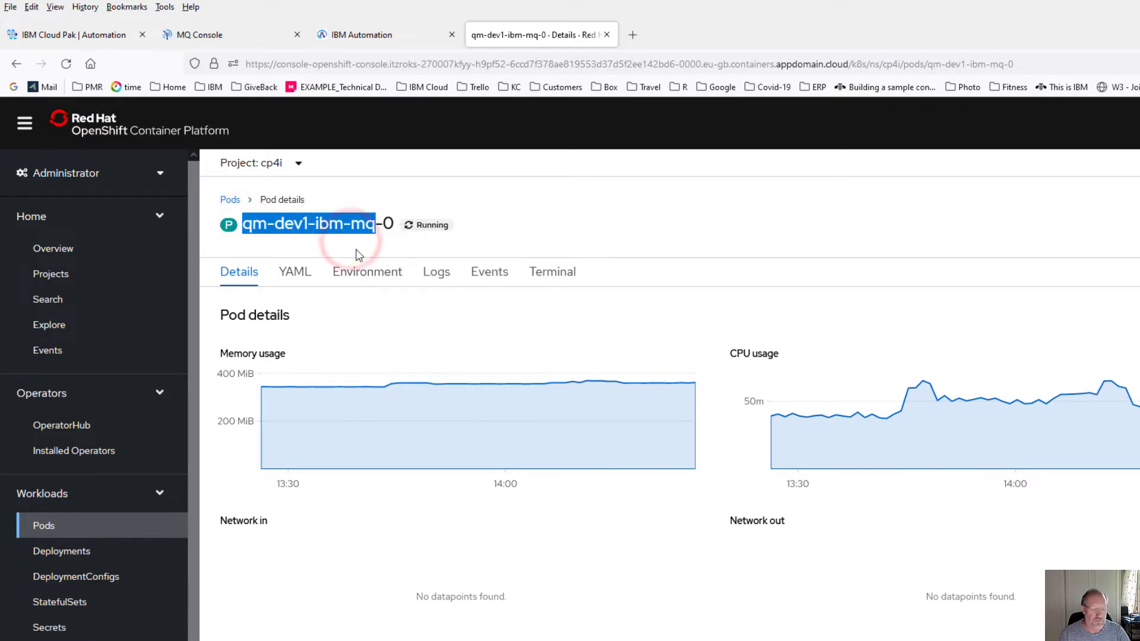
pyautogui.hotkey('alt', 'Tab')
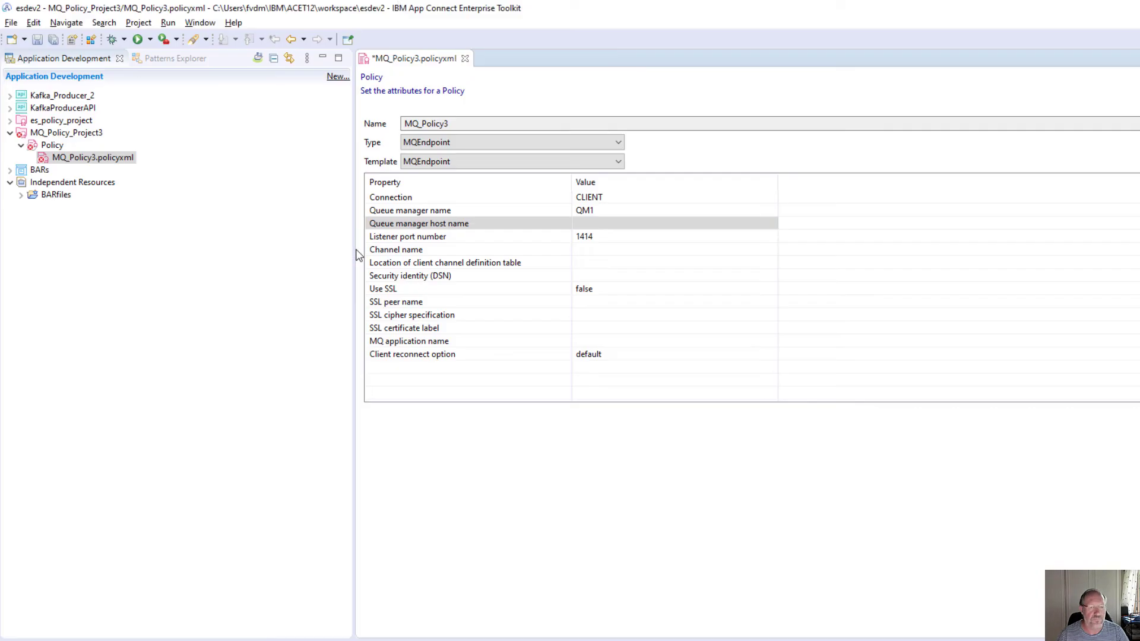
# - Paste qm-dev1-ibm-mq as MQ_Policy3's queue manager host name
pyautogui.click(591, 224)
pyautogui.hotkey('ctrl', 'v')
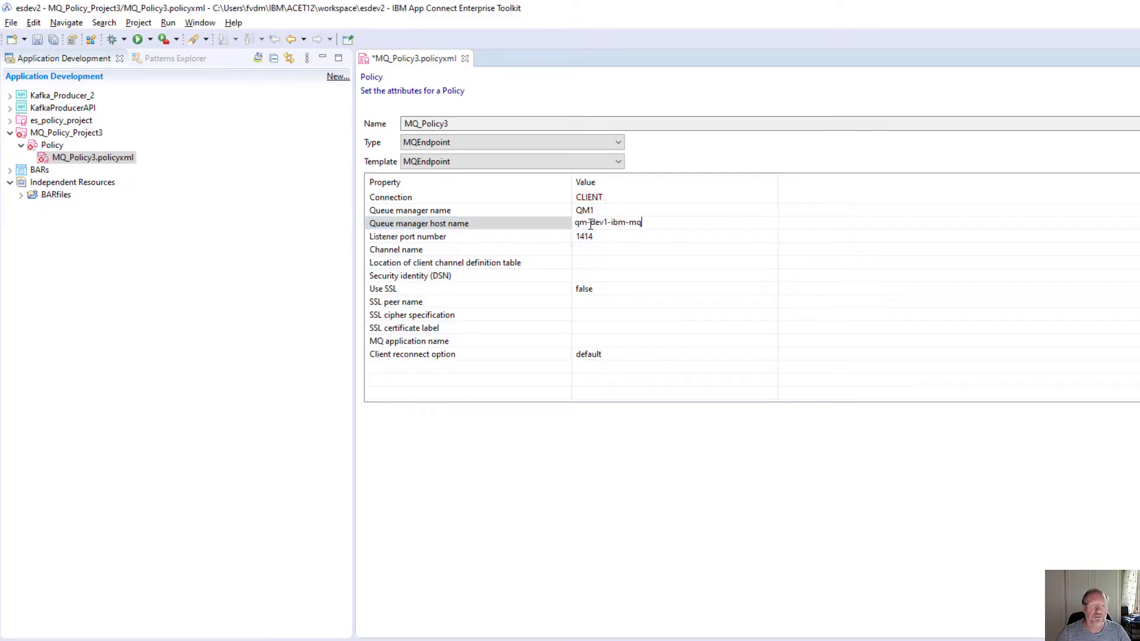
pyautogui.click(600, 241)
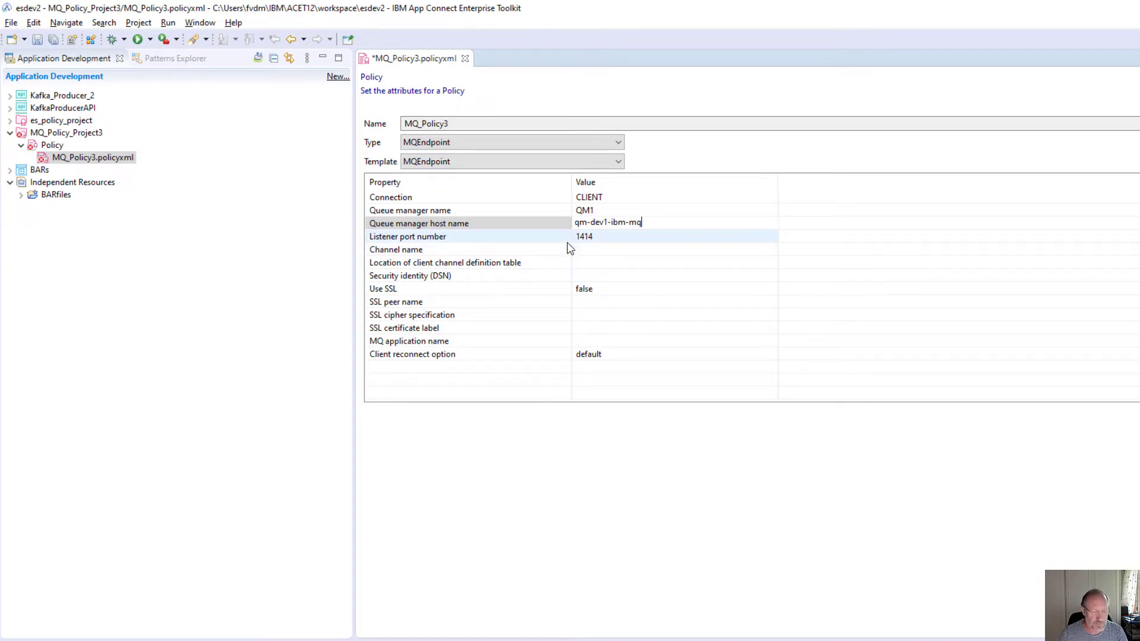
pyautogui.hotkey('alt', 'Tab')
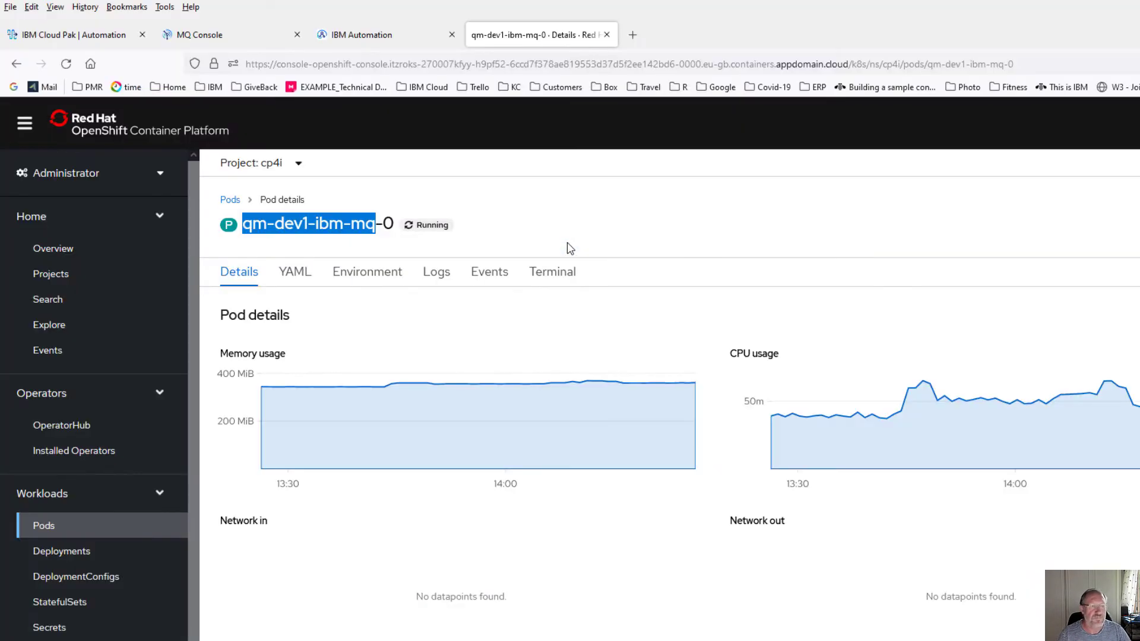
# - Open queue manager QM1's app channels list in the MQ Console
pyautogui.click(235, 42)
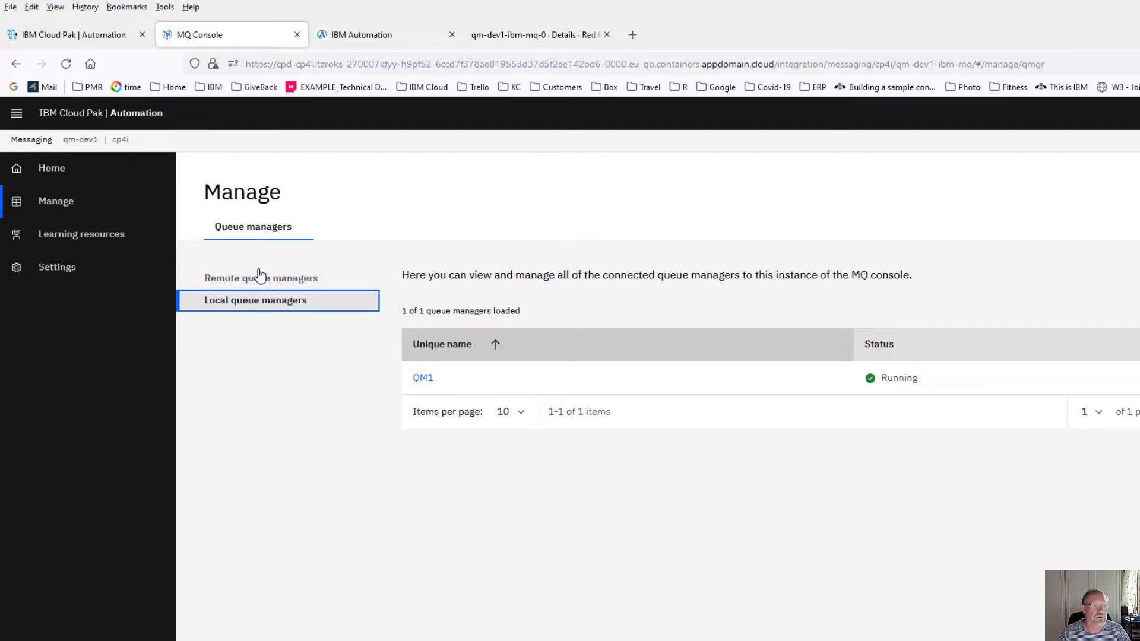
pyautogui.click(59, 205)
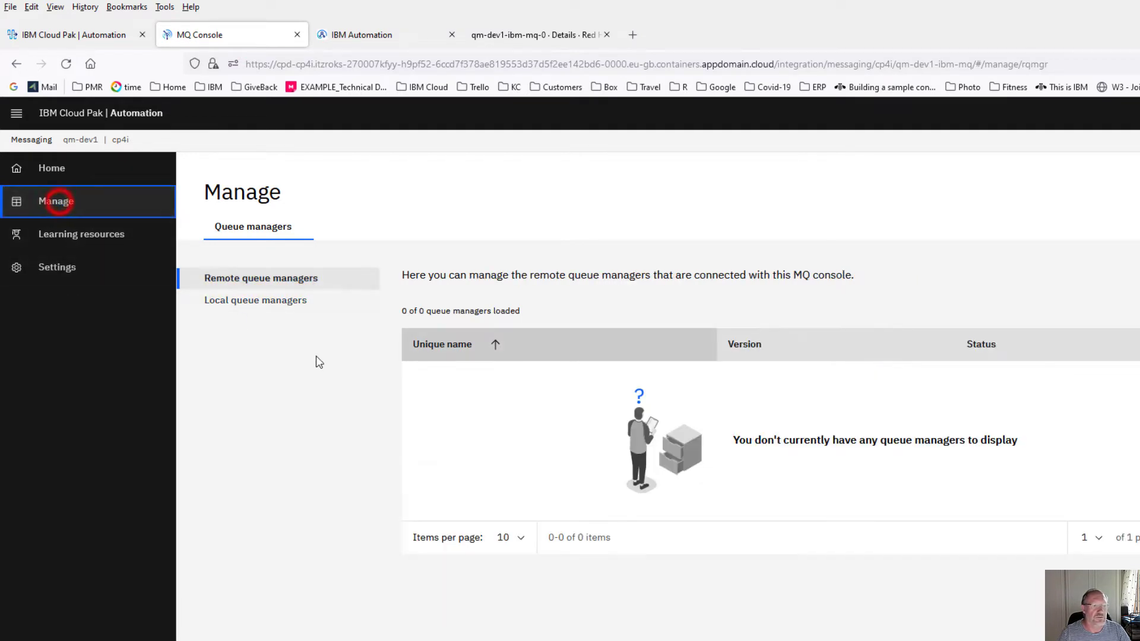
pyautogui.click(254, 304)
pyautogui.click(424, 380)
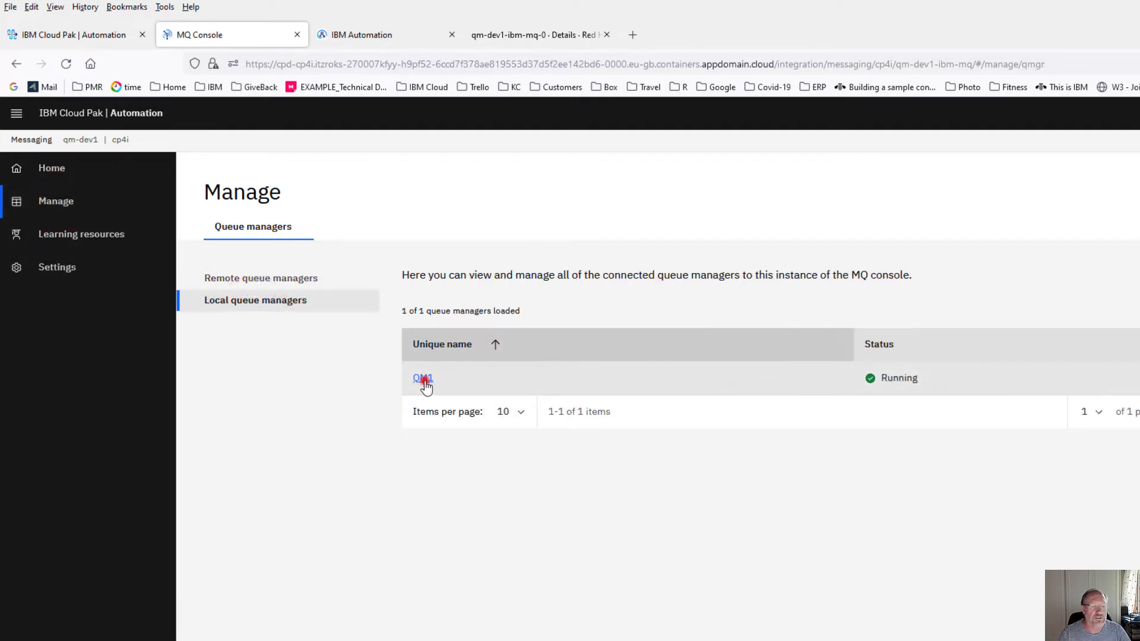
pyautogui.click(580, 231)
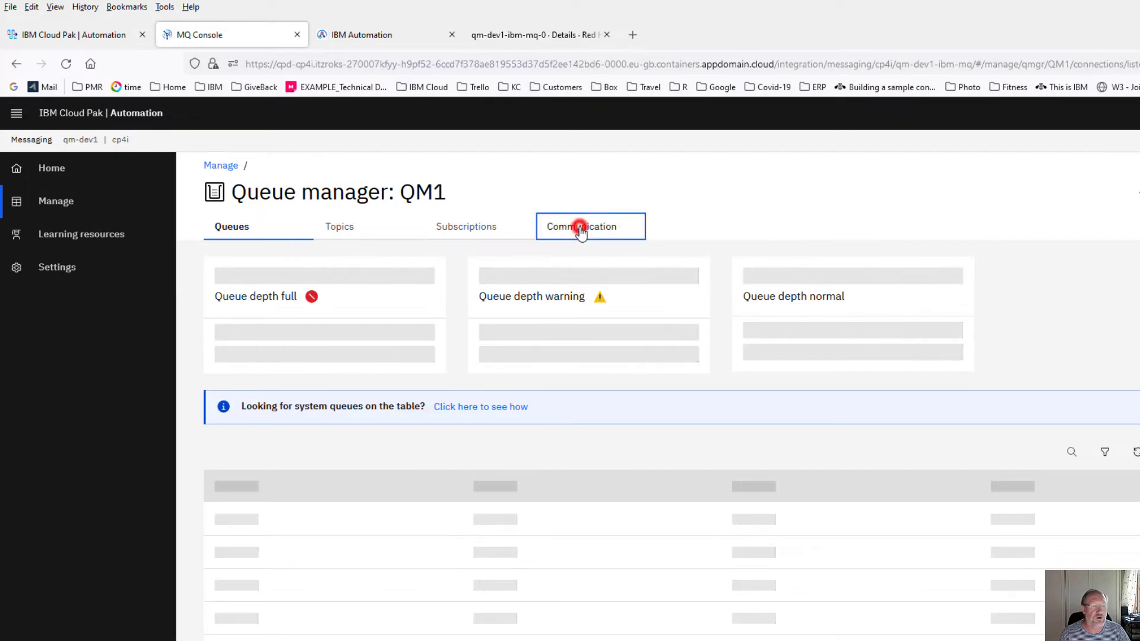
pyautogui.click(242, 324)
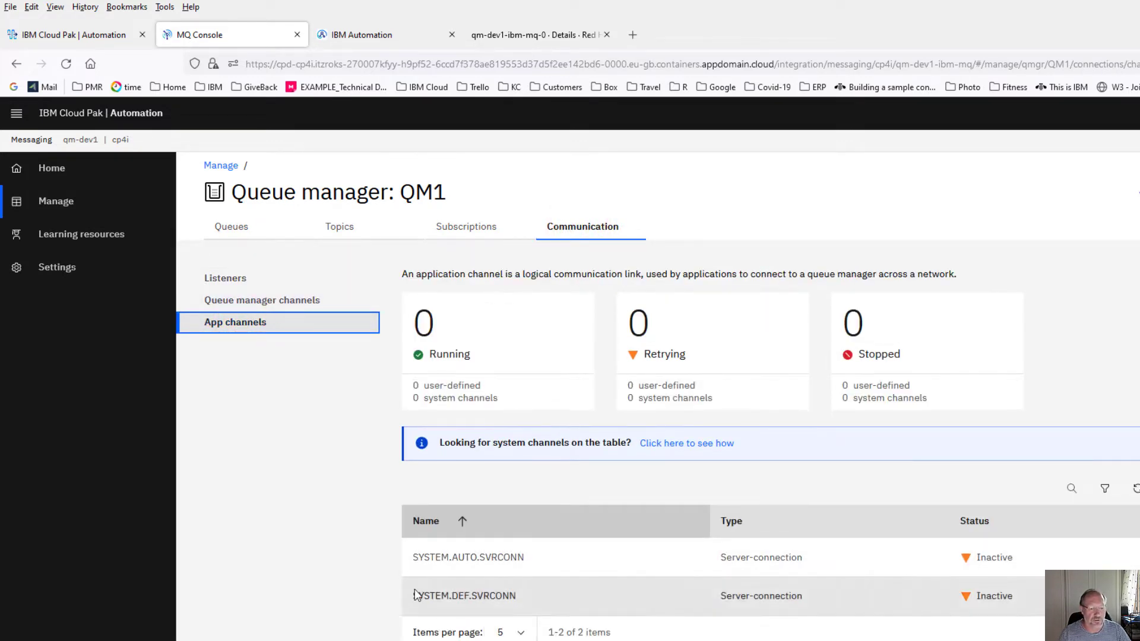
# - Copy the SYSTEM.DEF.SVRCONN channel name for the policy's Channel name field
pyautogui.moveTo(415, 595); pyautogui.dragTo(521, 597)
pyautogui.rightClick(498, 595)
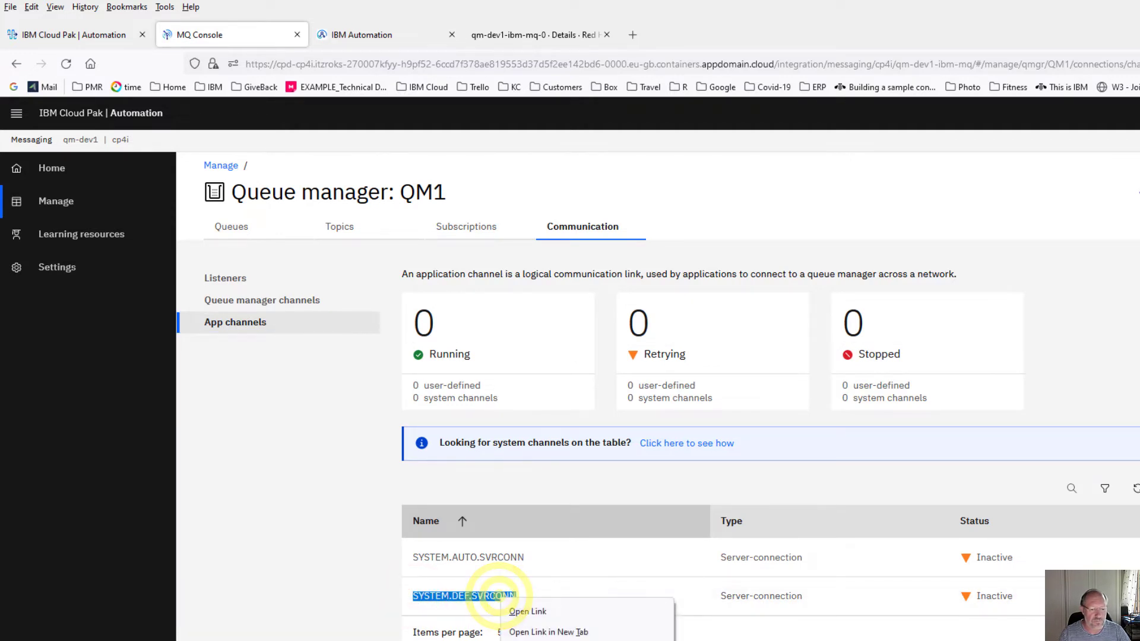
pyautogui.click(528, 640)
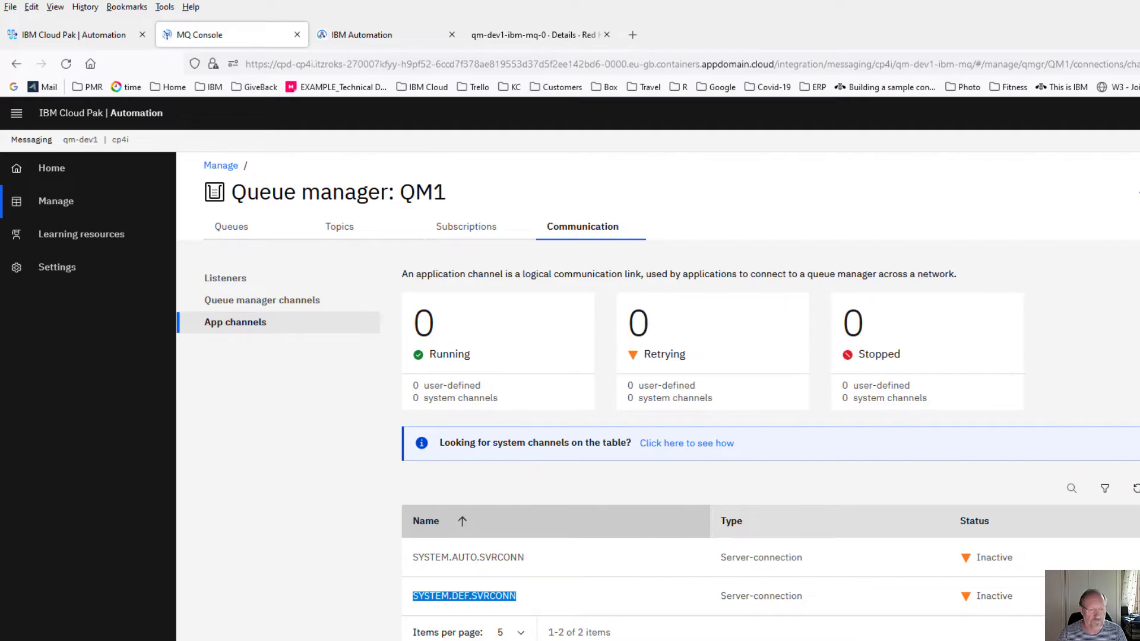
pyautogui.hotkey('alt', 'Tab')
pyautogui.click(586, 250)
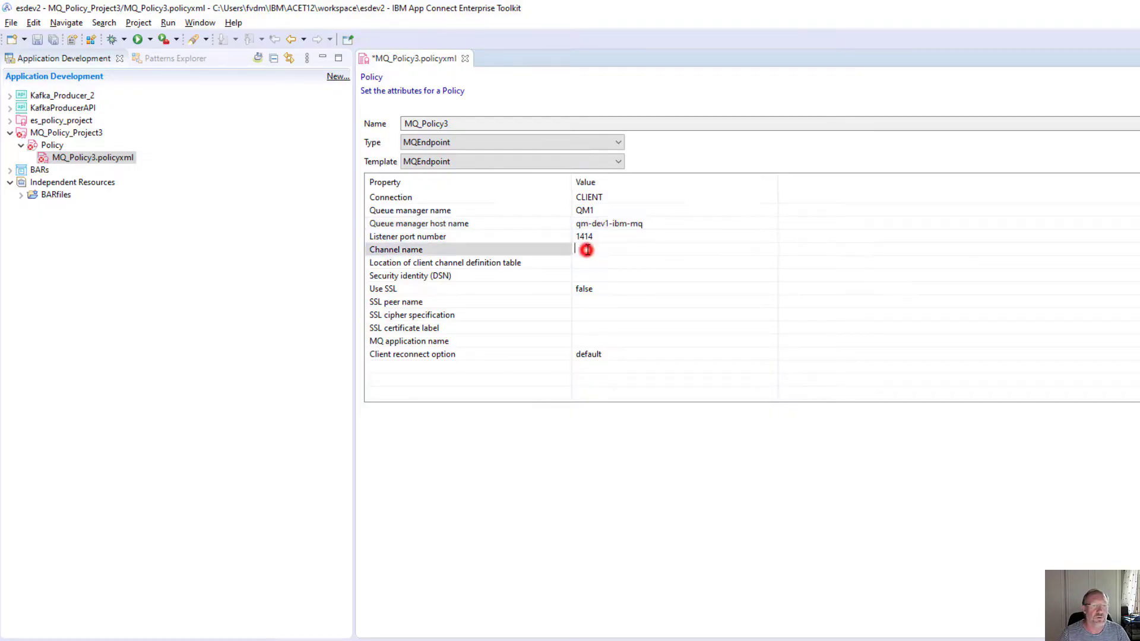
# - Paste SYSTEM.DEF.SVRCONN into the Channel name value and commit it
pyautogui.hotkey('ctrl', 'v')
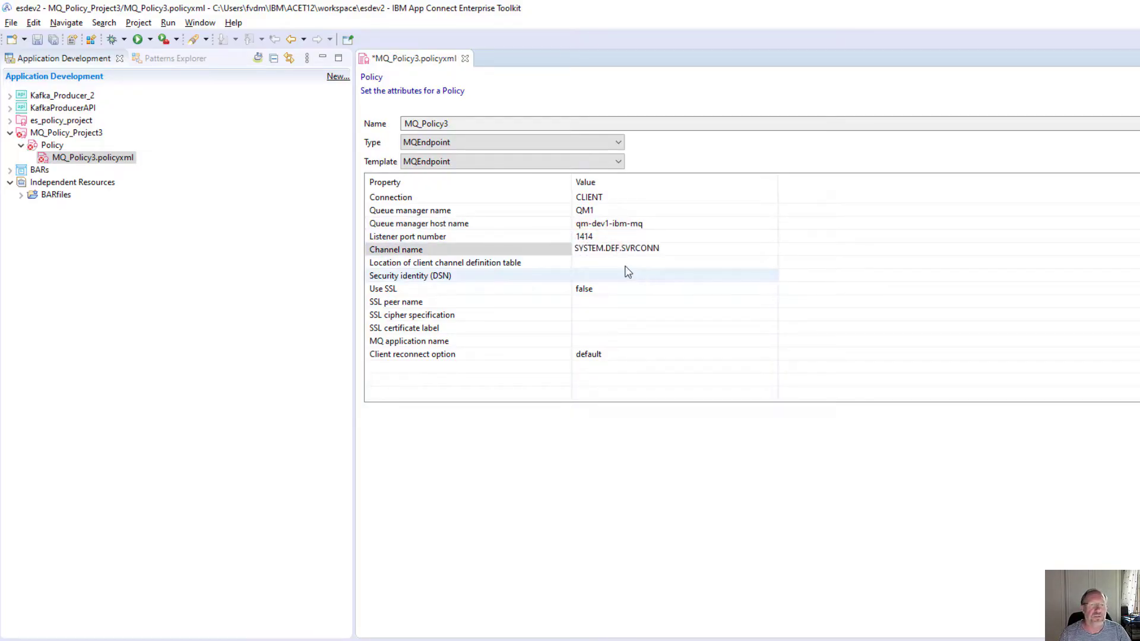
pyautogui.click(605, 263)
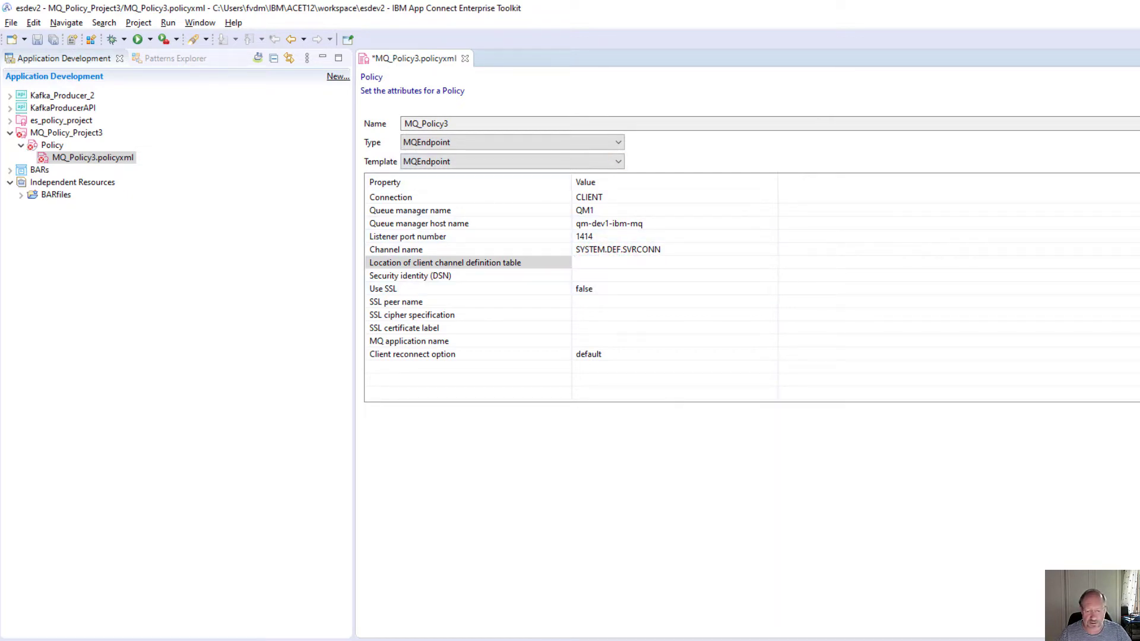
pyautogui.hotkey('alt', 'Tab')
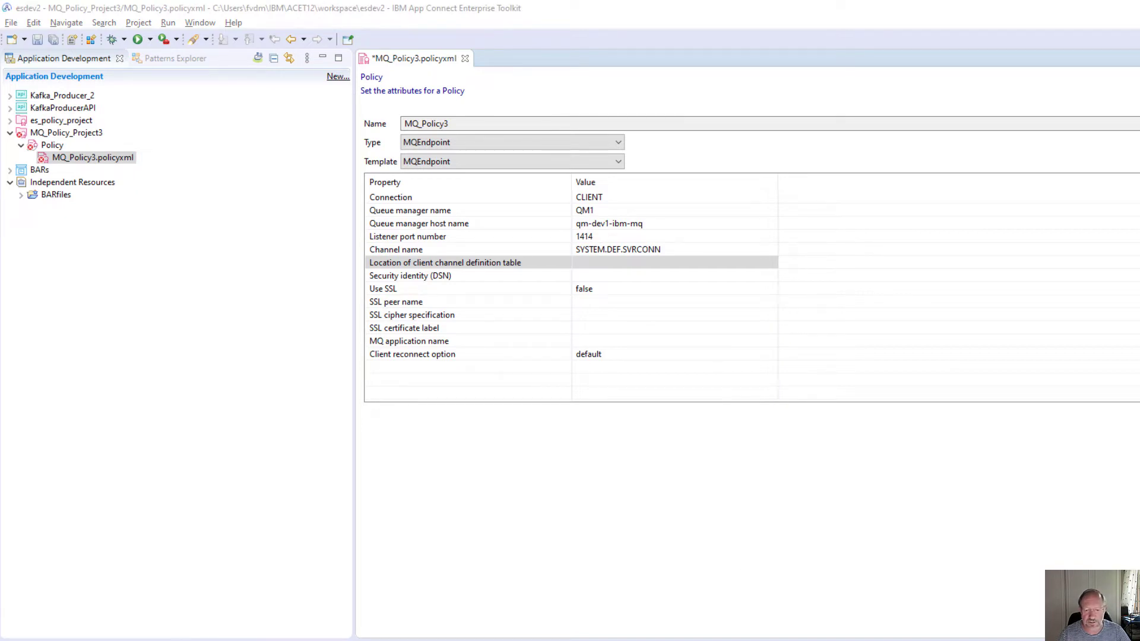
# - Open a terminal in the qm-dev1-ibm-mq-0 pod, found by filtering pods on 'mq'
pyautogui.hotkey('alt', 'Tab')
pyautogui.click(544, 37)
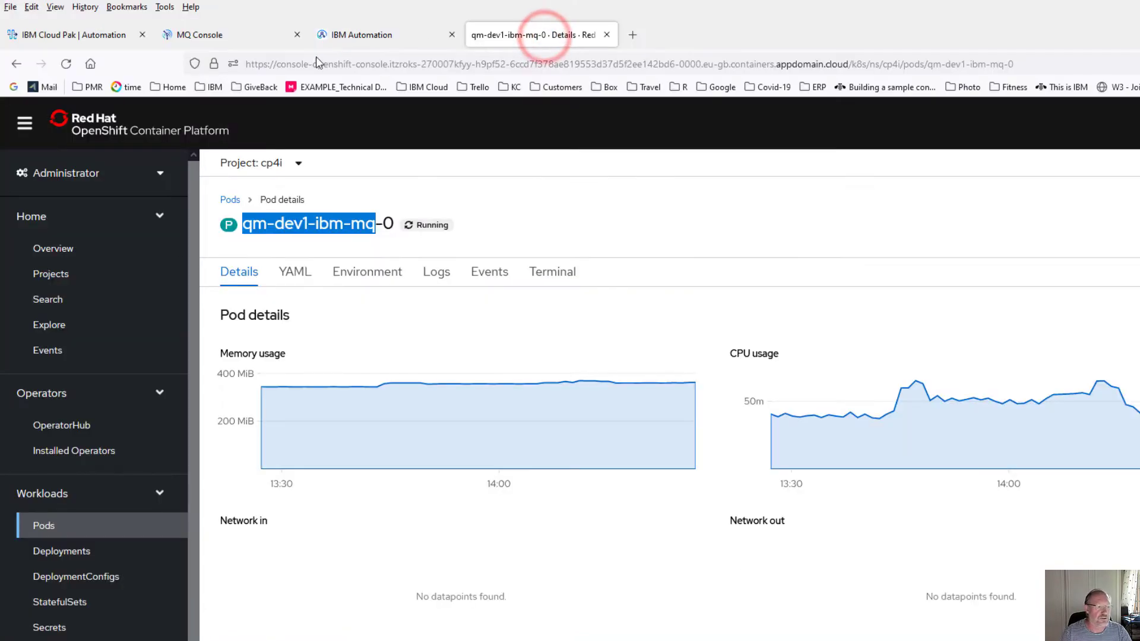
pyautogui.click(42, 529)
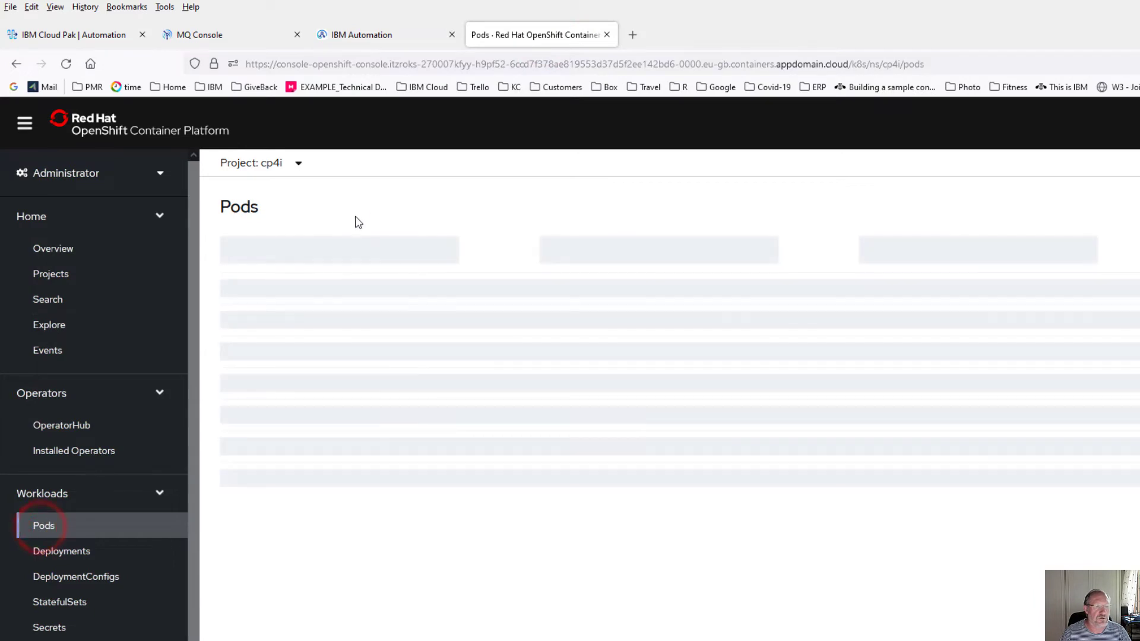
pyautogui.click(397, 247)
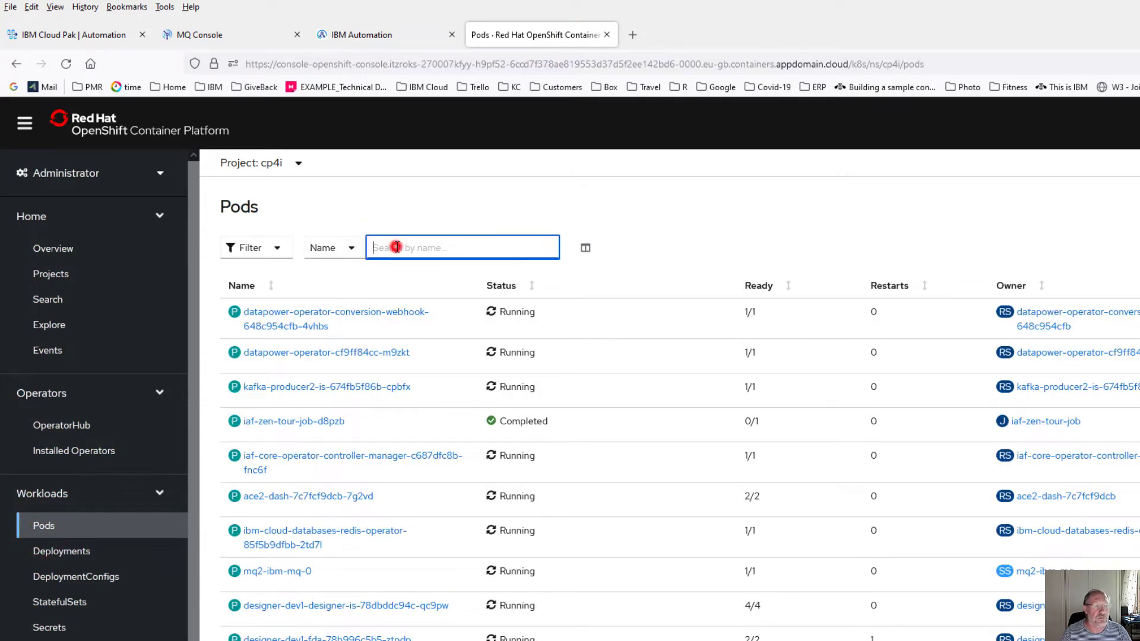
pyautogui.write('mq')
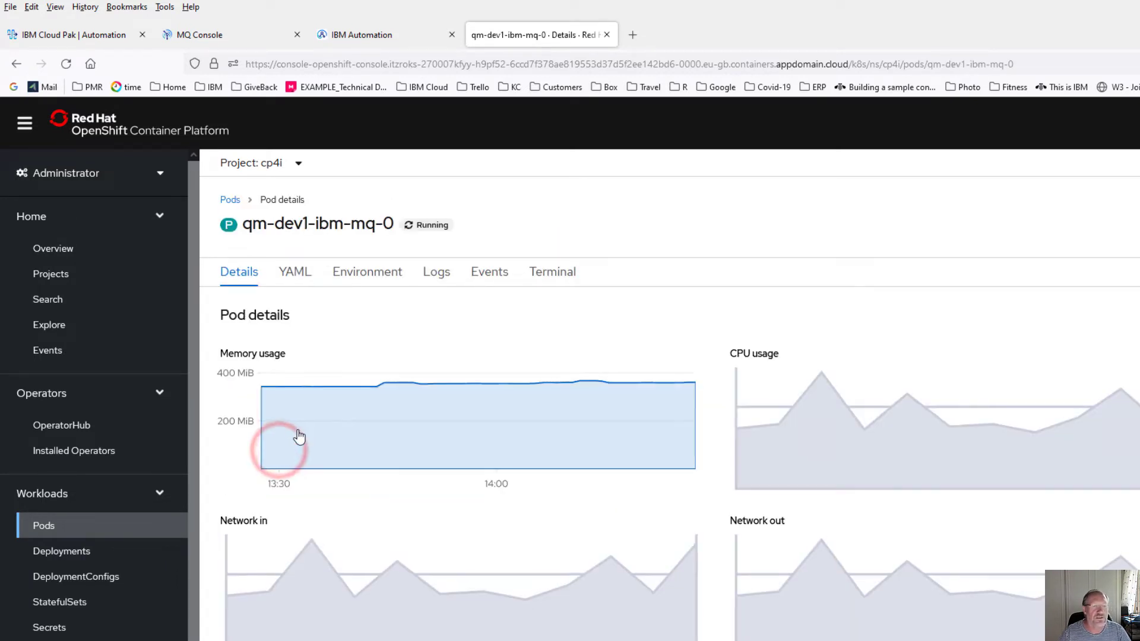
pyautogui.click(553, 276)
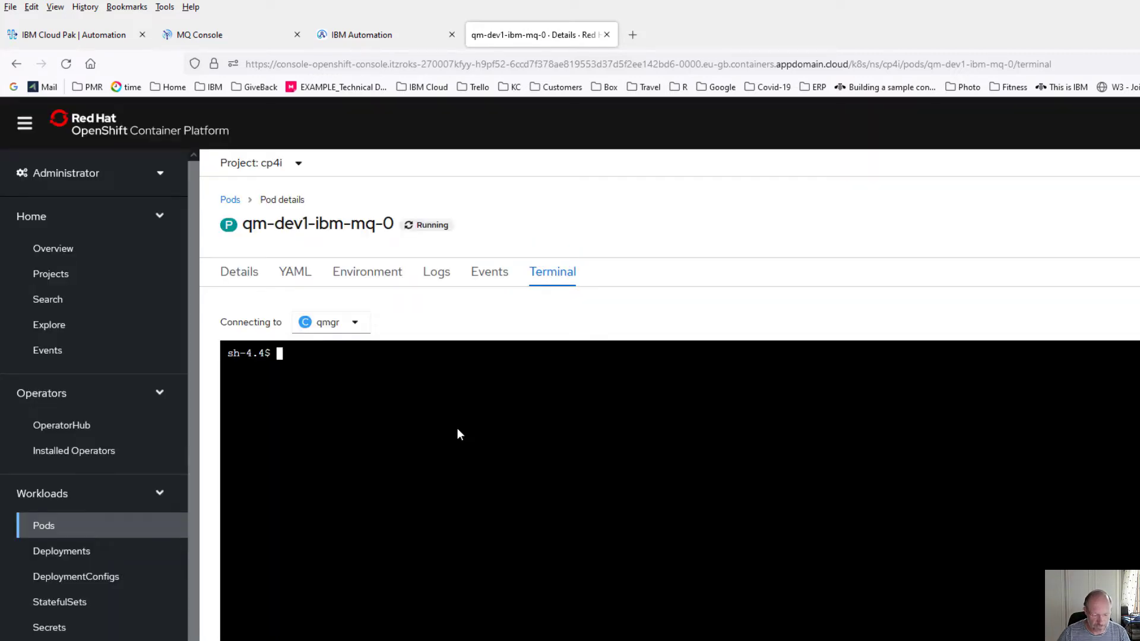
# - In runmqsc, disable CHLAUTH, set CHCKCLNT(NONE) and refresh security on QM1
pyautogui.write('runmqsc')
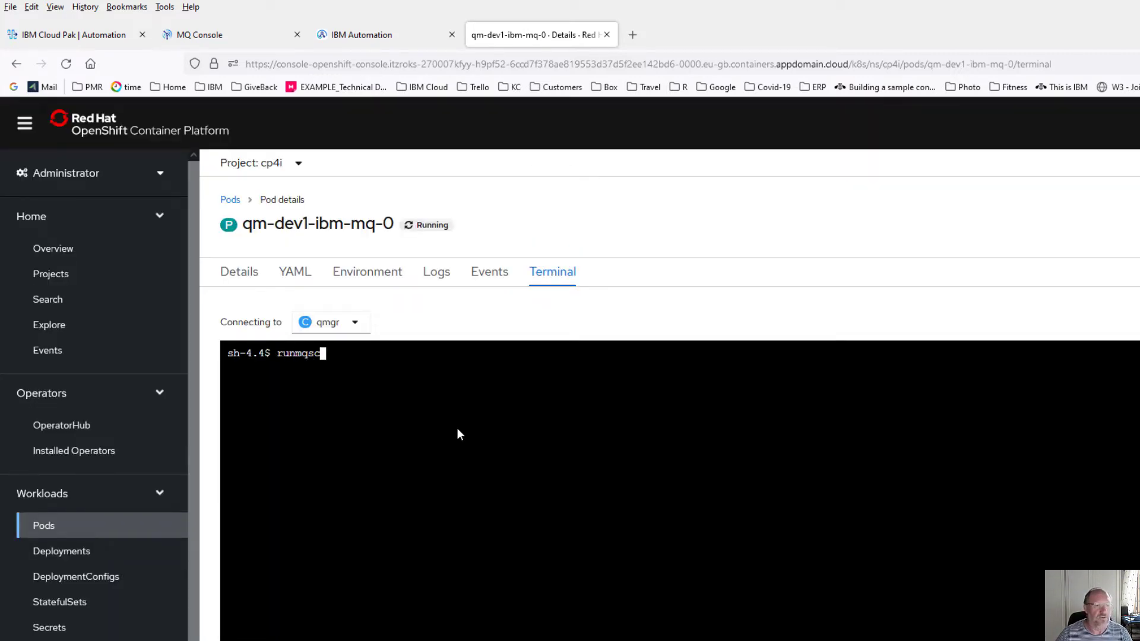
pyautogui.press('Return')
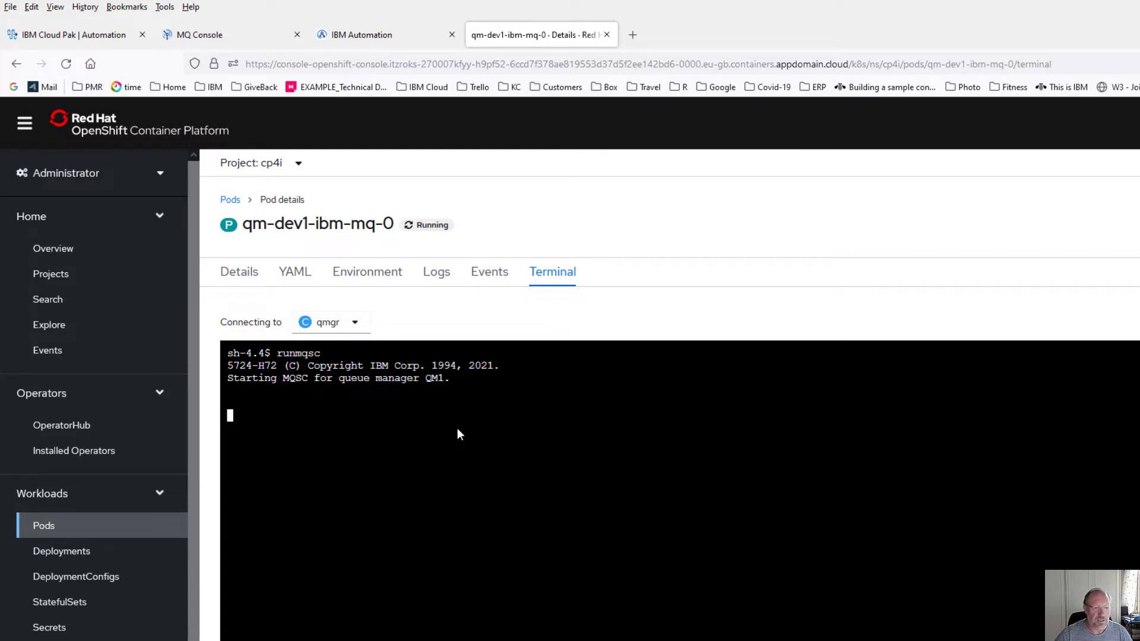
pyautogui.hotkey('ctrl', 'v')
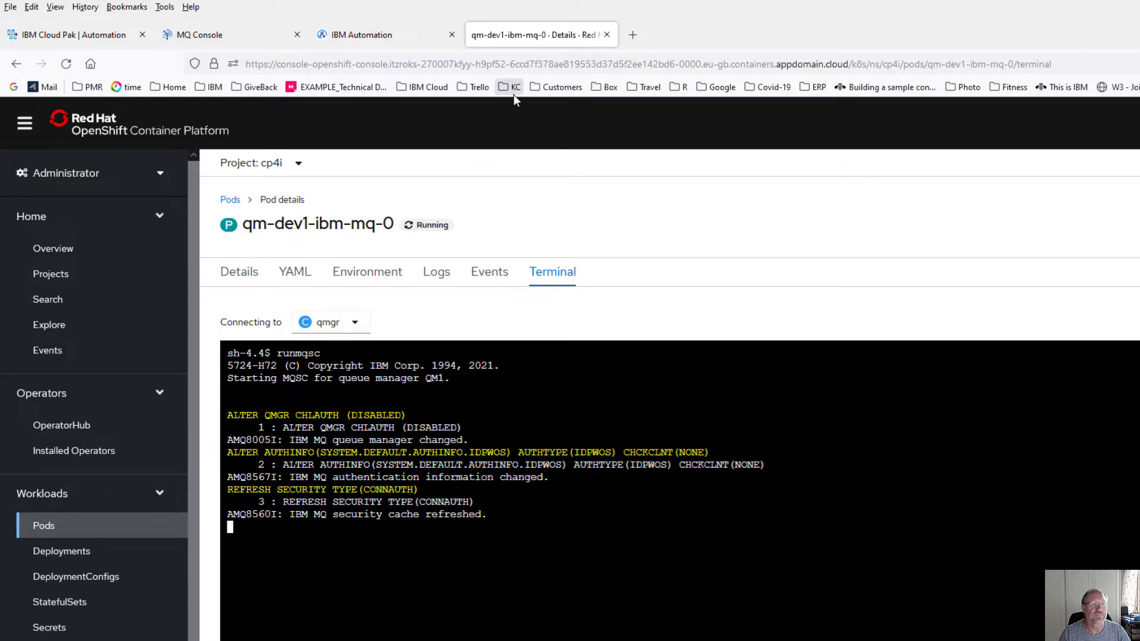
pyautogui.click(47, 526)
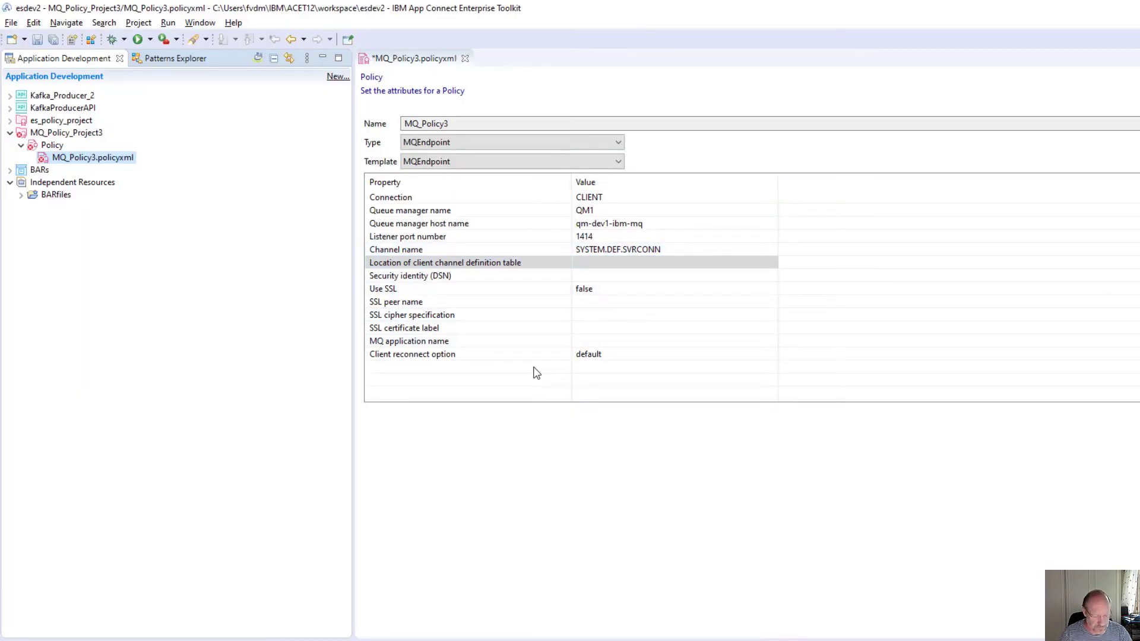
# - Save MQ_Policy3 and open its MQ_Policy_Project3 folder in File Explorer via Properties
pyautogui.hotkey('ctrl', 's')
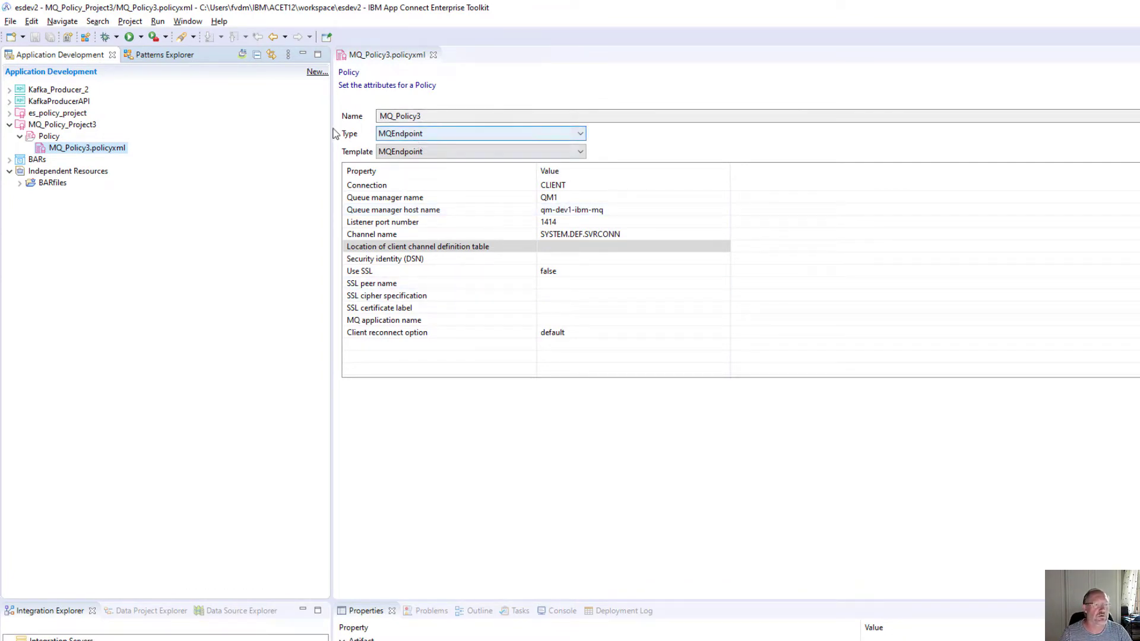
pyautogui.rightClick(87, 148)
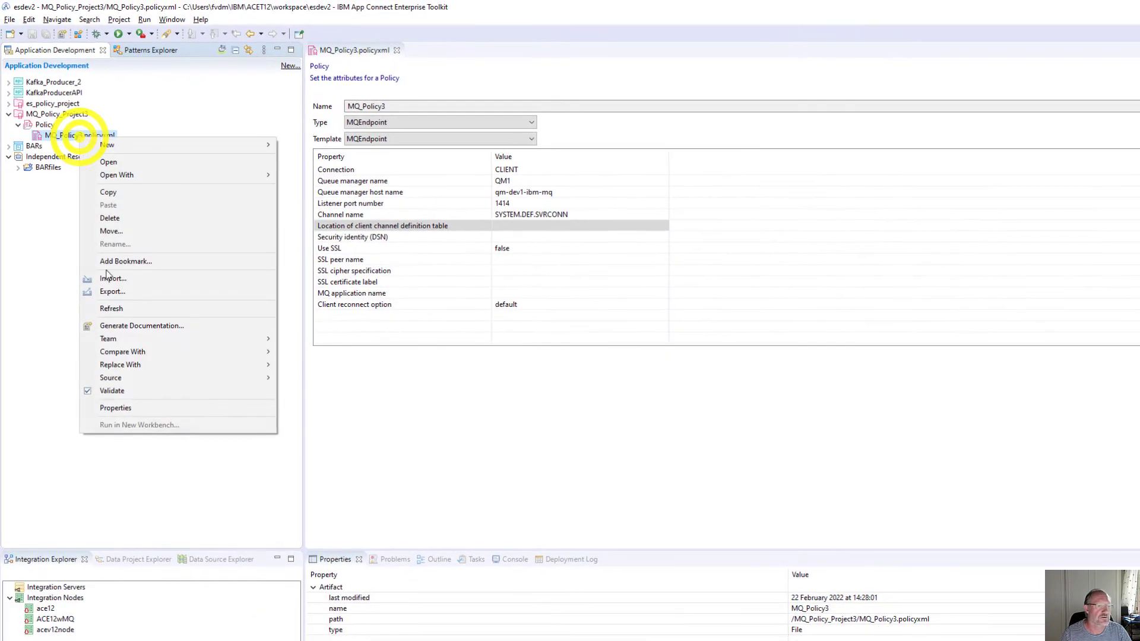
pyautogui.click(115, 408)
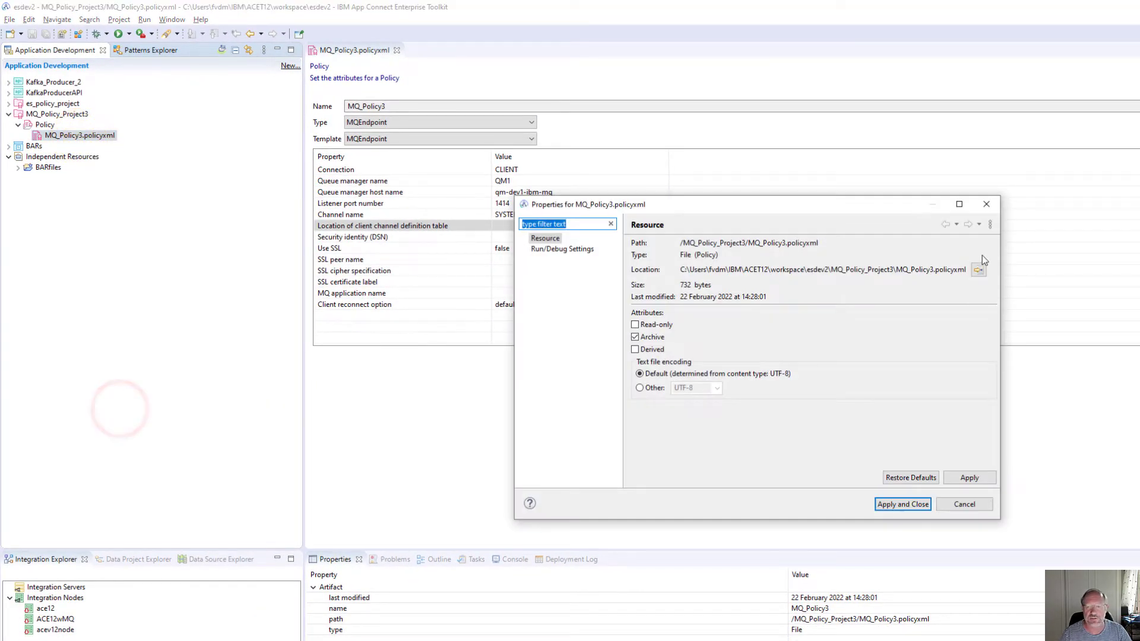
pyautogui.click(978, 271)
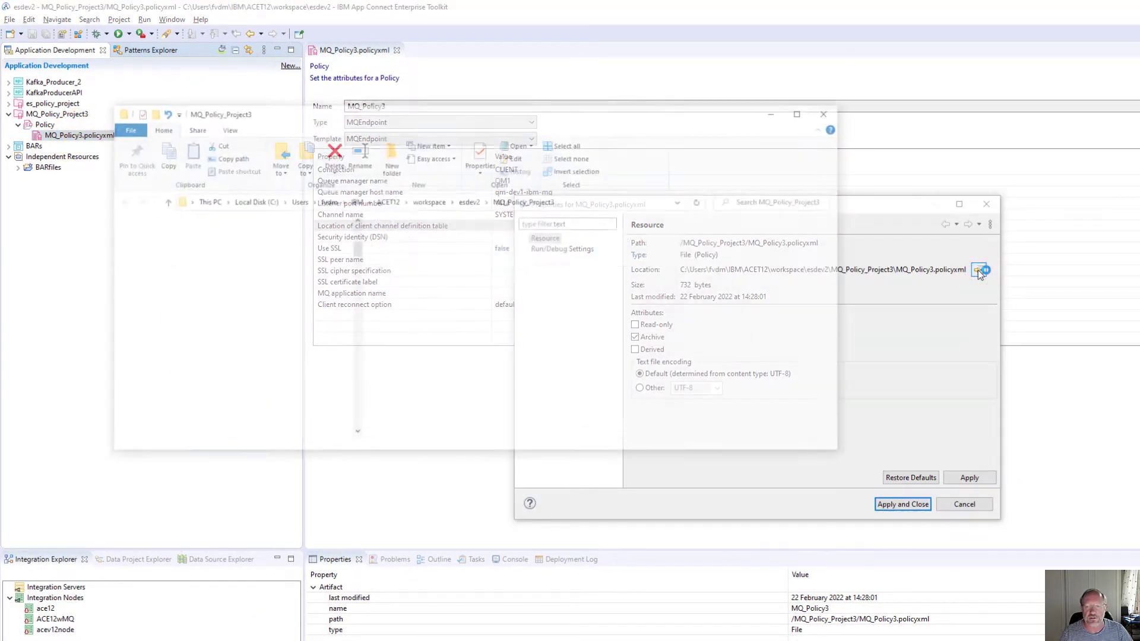
# - Zip the MQ_Policy_Project3 folder in esdev2 into MQ_Policy_Project3.zip with 7-Zip, then close Explorer and Properties
pyautogui.click(470, 201)
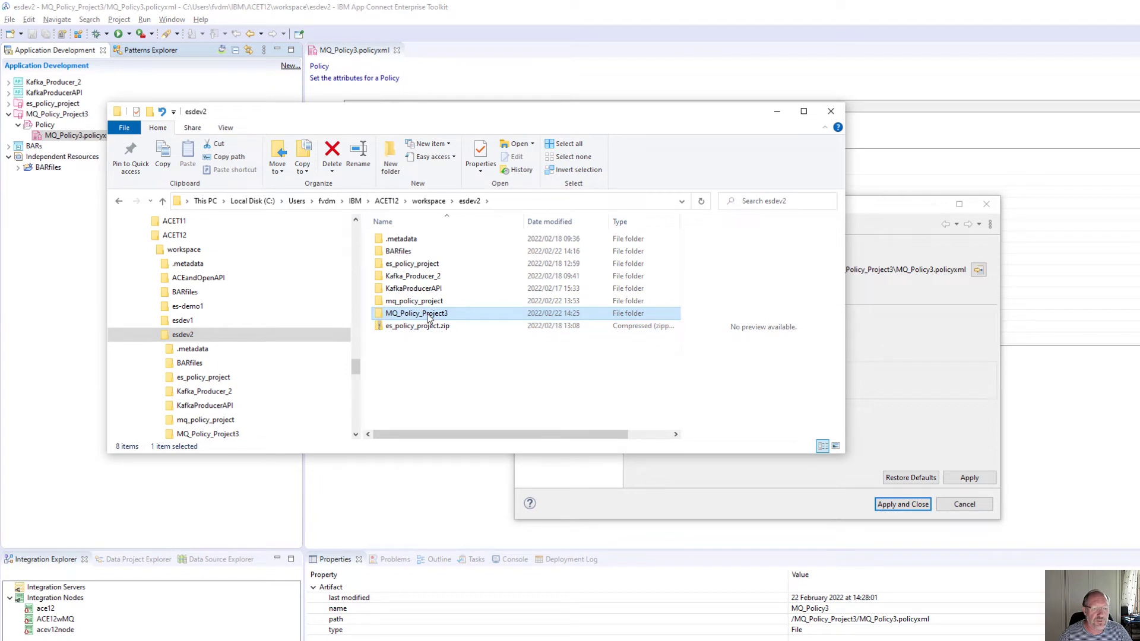
pyautogui.rightClick(424, 315)
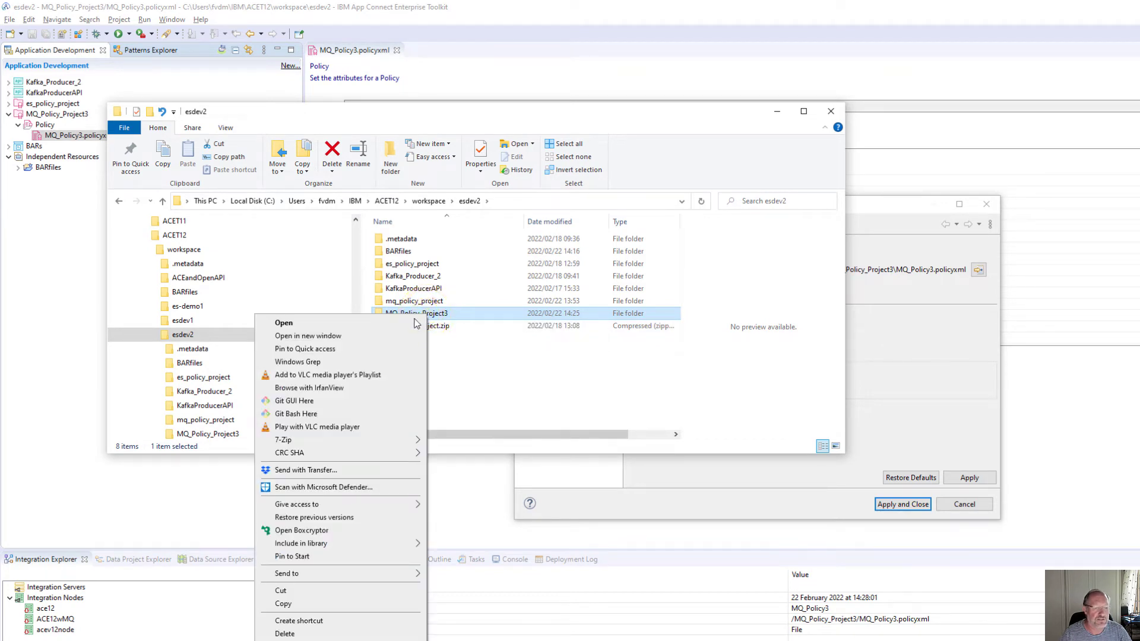
pyautogui.moveTo(404, 445)
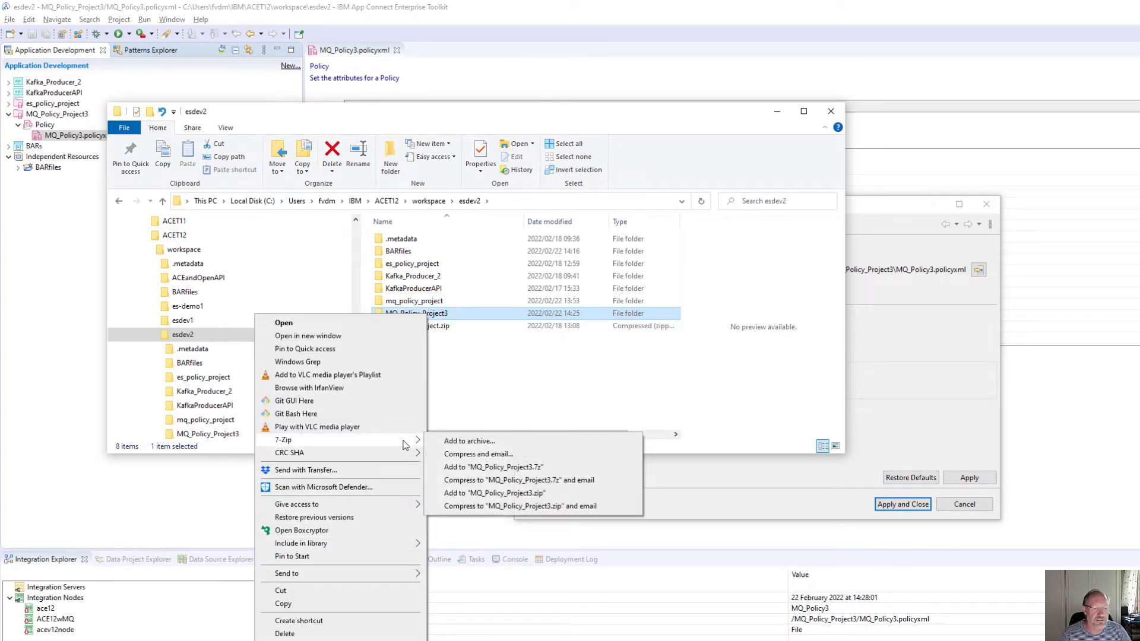
pyautogui.click(513, 494)
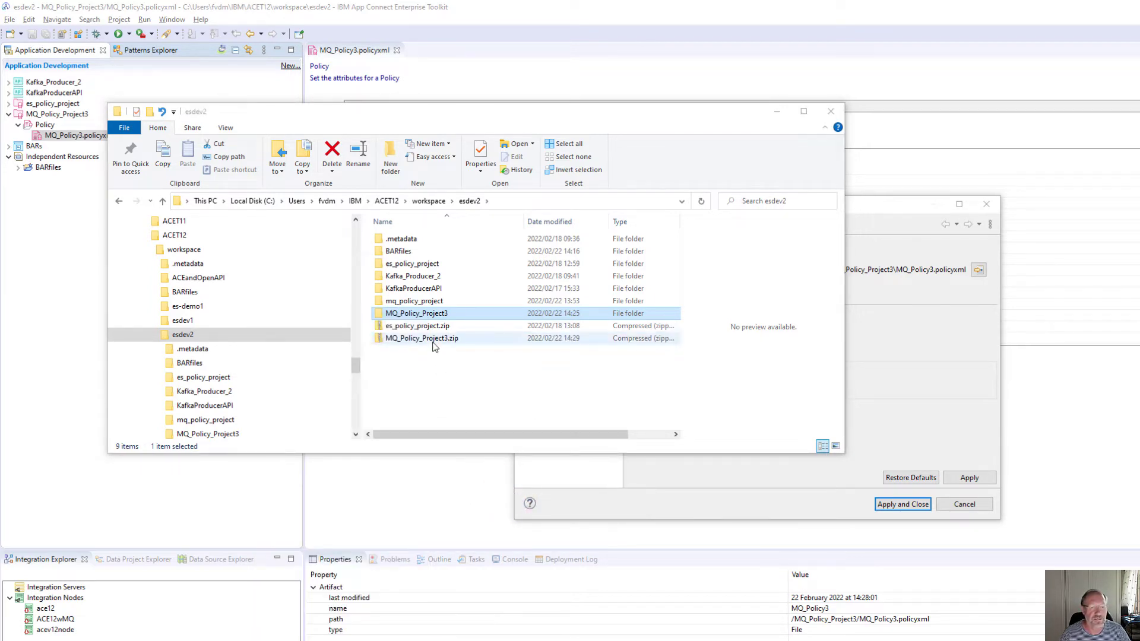
pyautogui.click(831, 114)
pyautogui.click(967, 501)
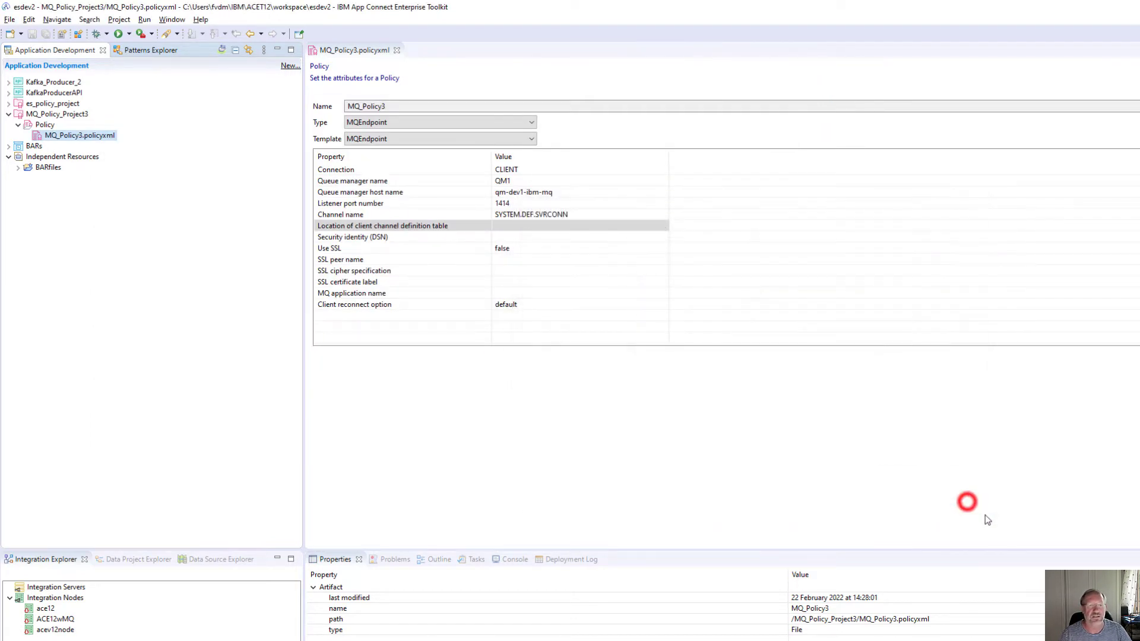
# - Close the MQ_Policy3 editor and create a new application named Kafka_Consumer3
pyautogui.click(397, 51)
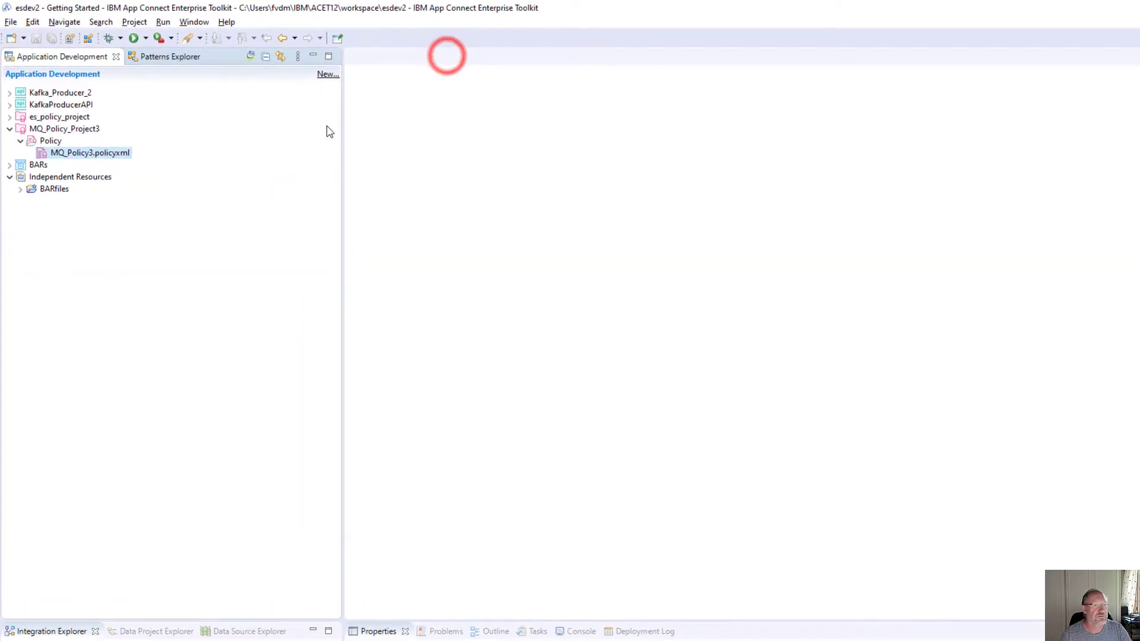
pyautogui.click(330, 79)
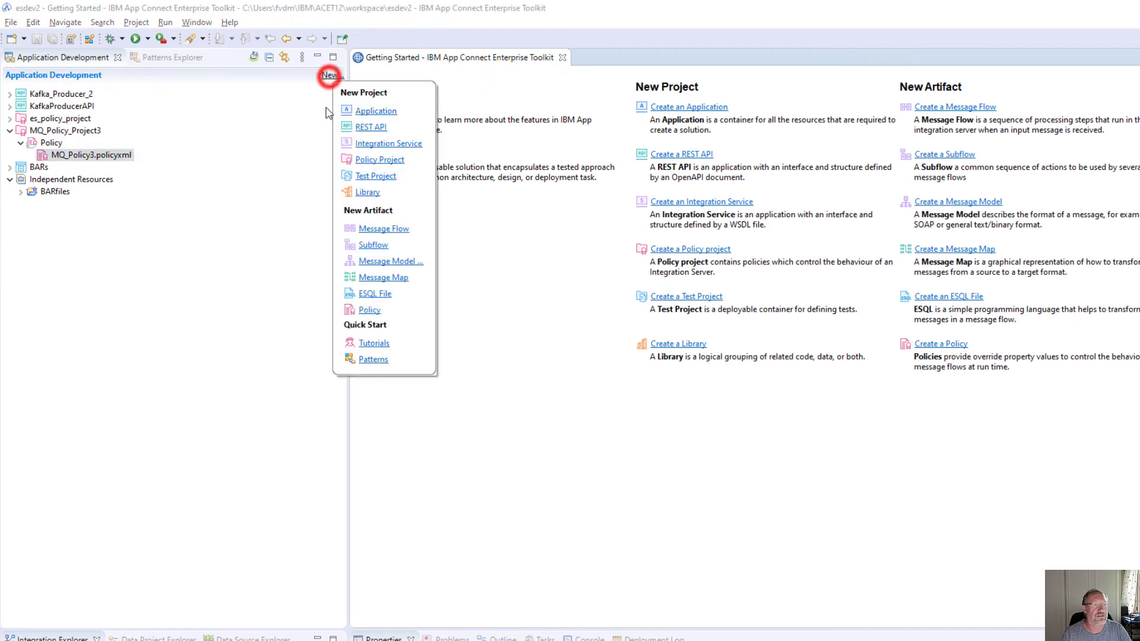
pyautogui.click(364, 110)
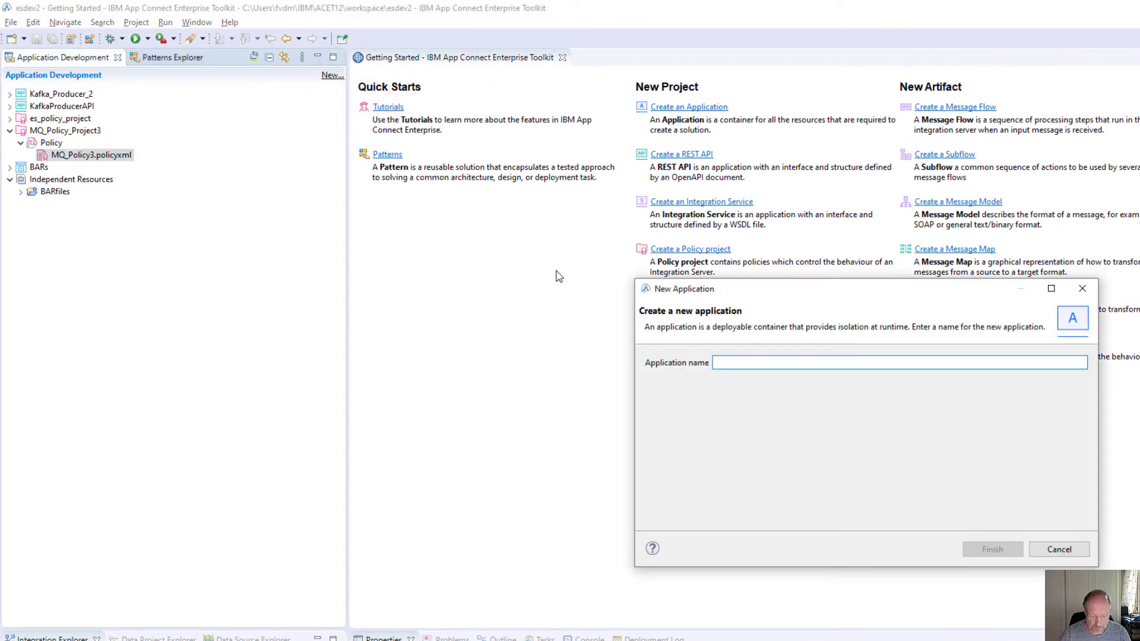
pyautogui.write('Kafka_Consumer3')
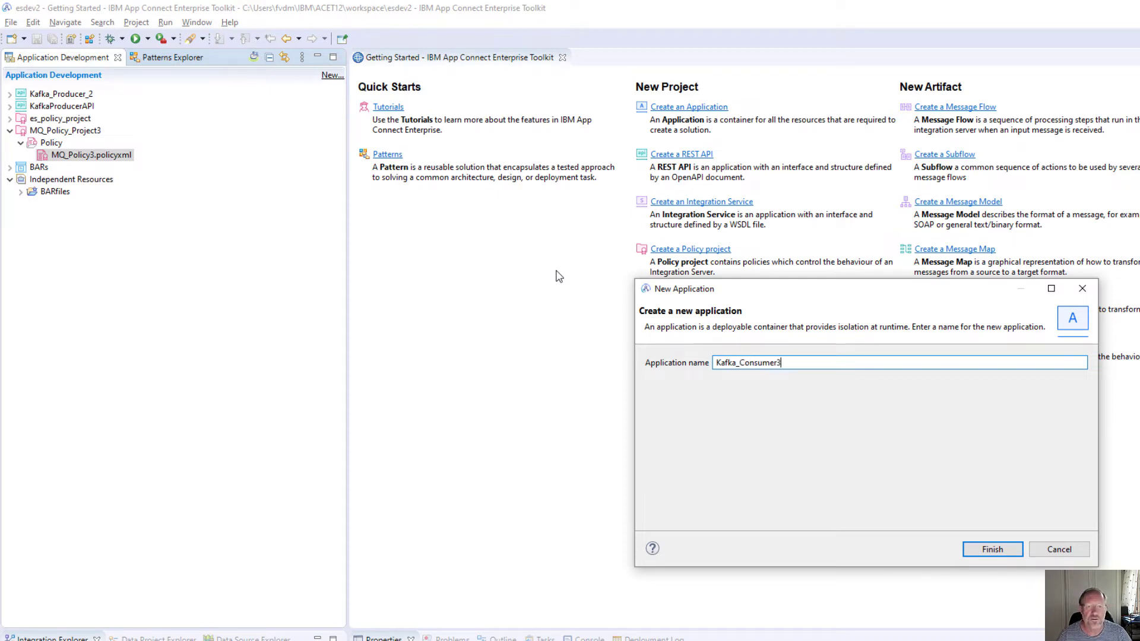
pyautogui.click(994, 548)
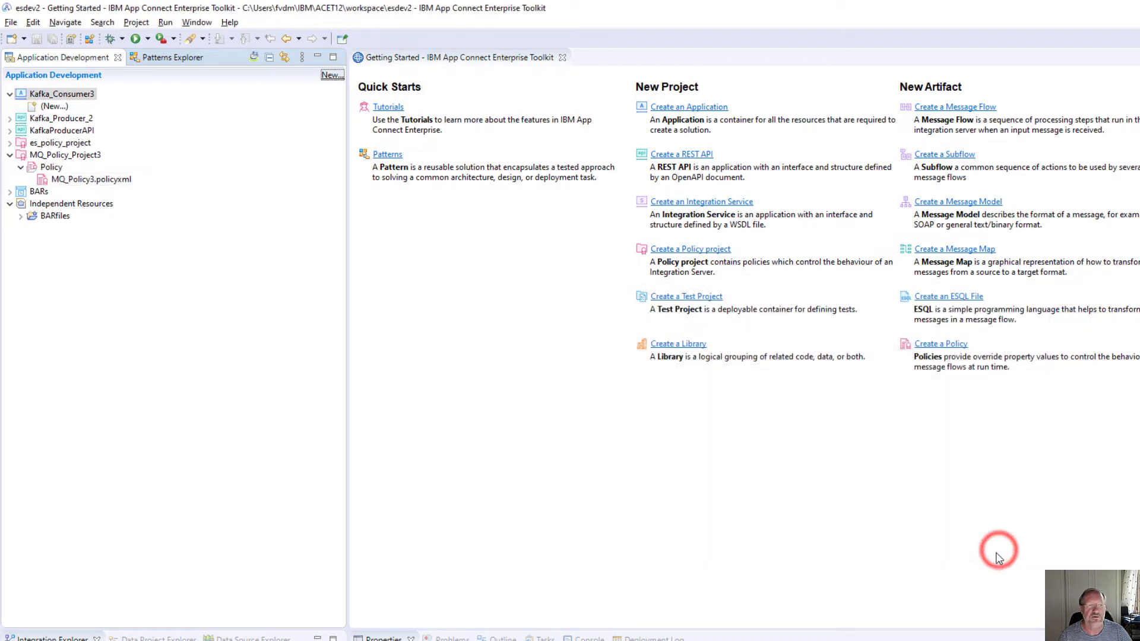
# - Add a new message flow named Kafka_Consumer to the Kafka_Consumer3 application
pyautogui.click(52, 106)
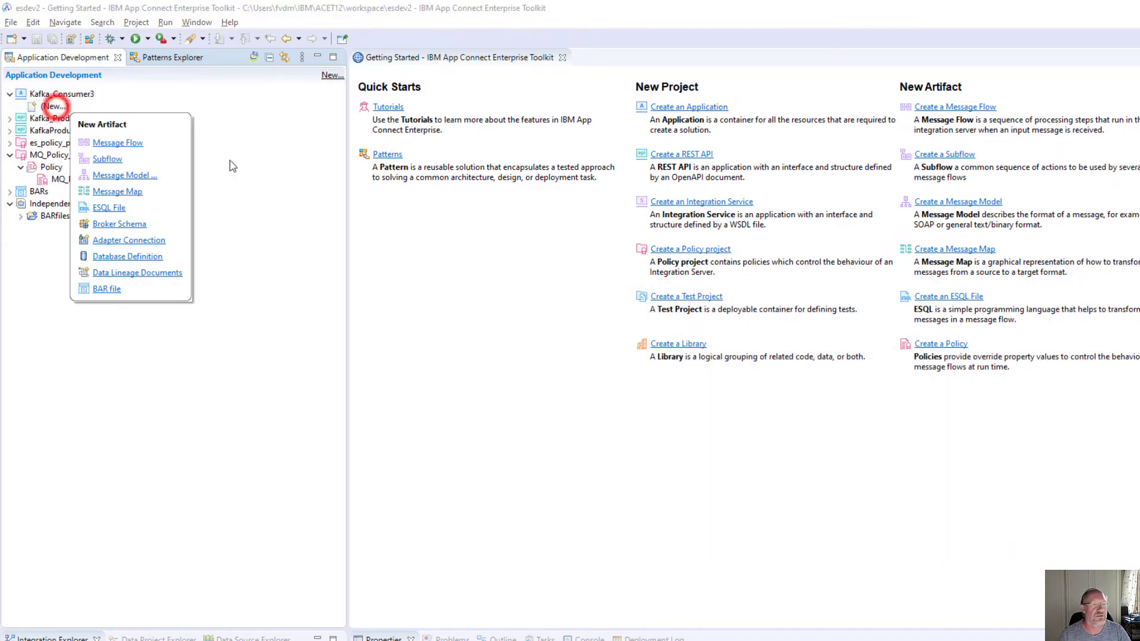
pyautogui.click(123, 142)
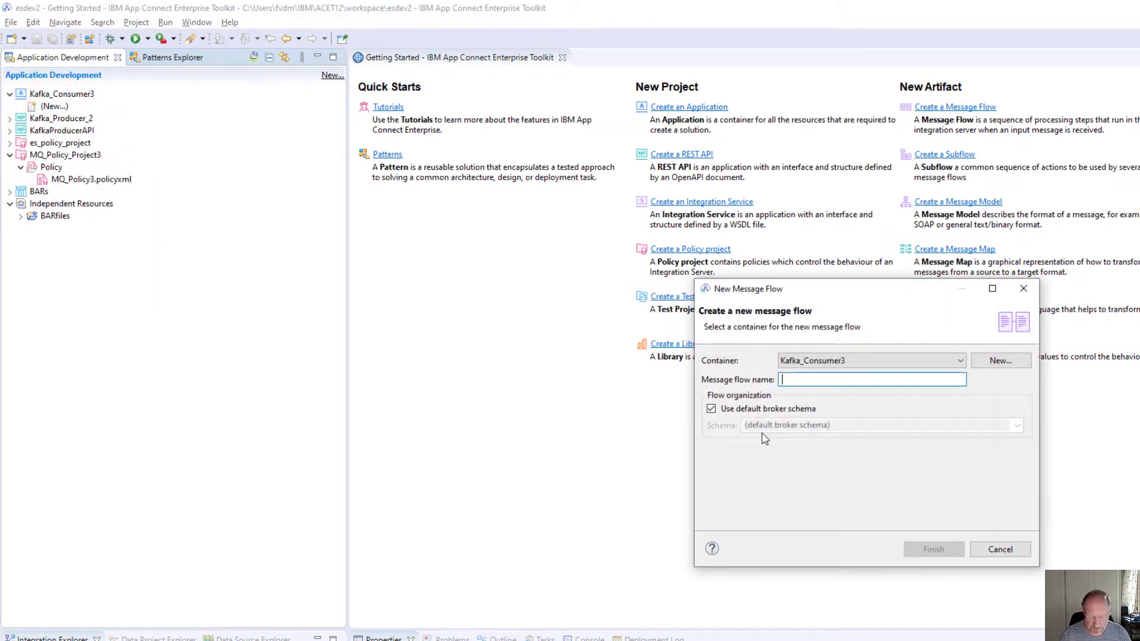
pyautogui.write('Kaf')
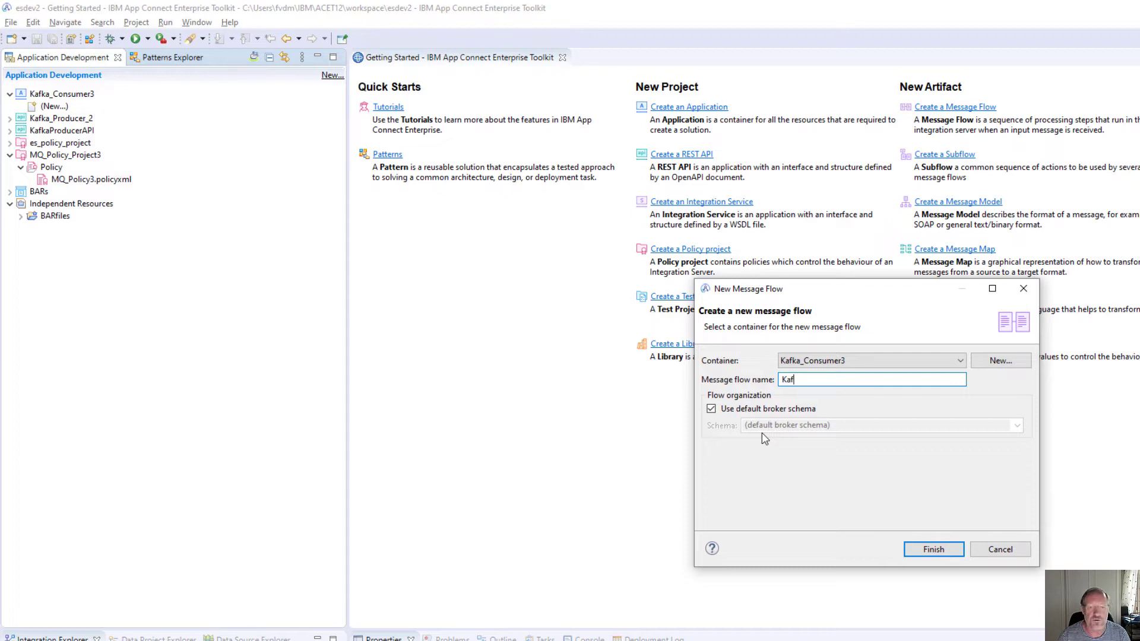
pyautogui.write('ka')
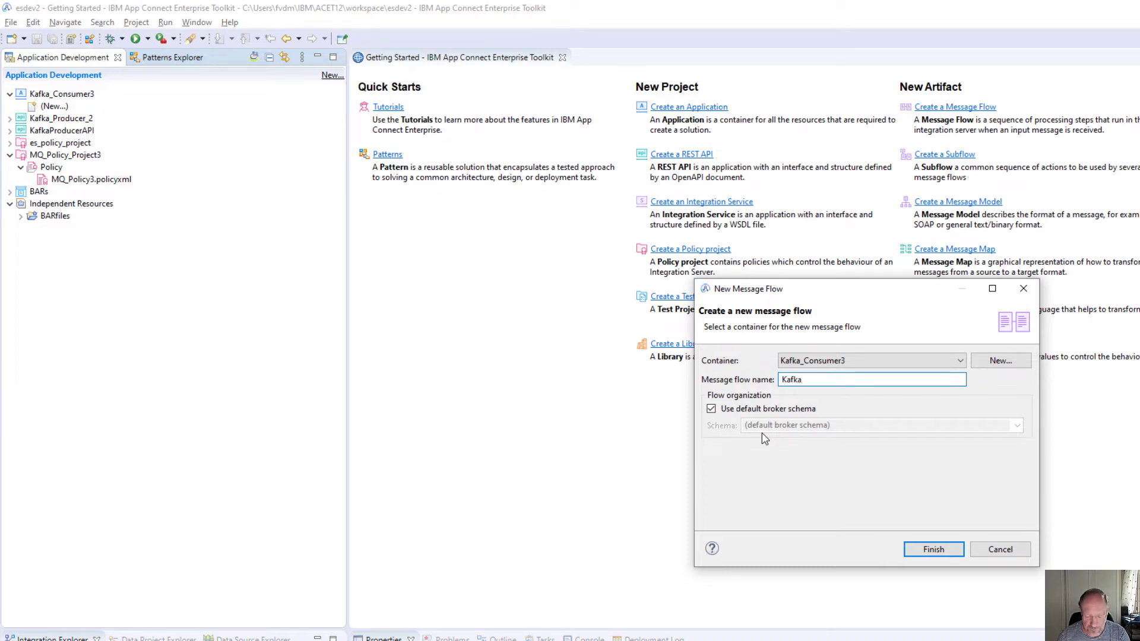
pyautogui.write('_Consu')
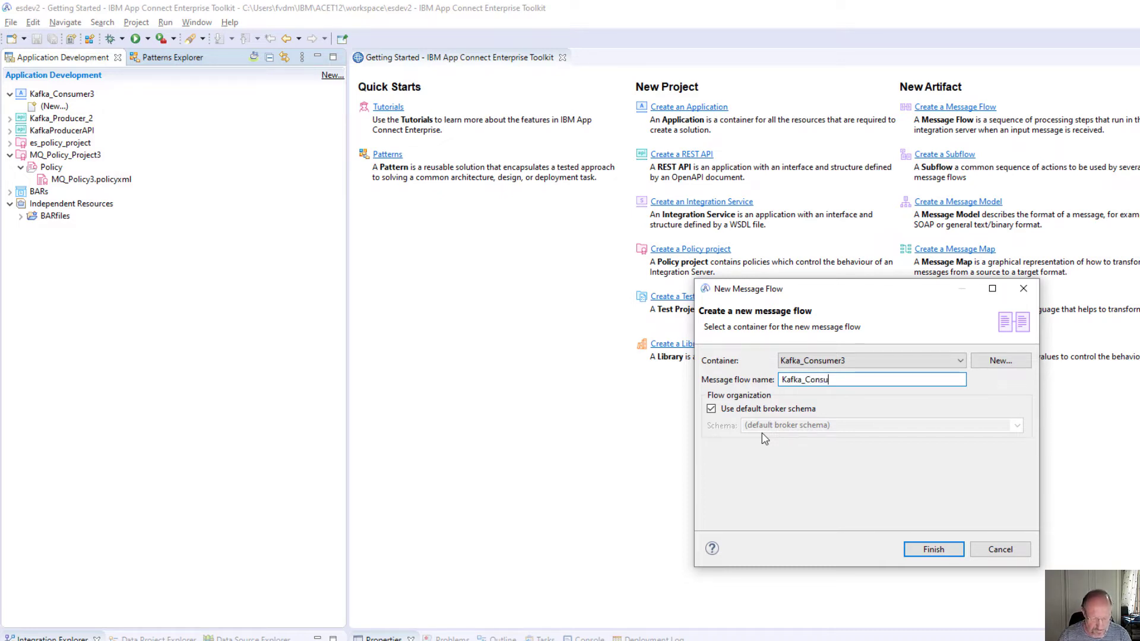
pyautogui.write('mer')
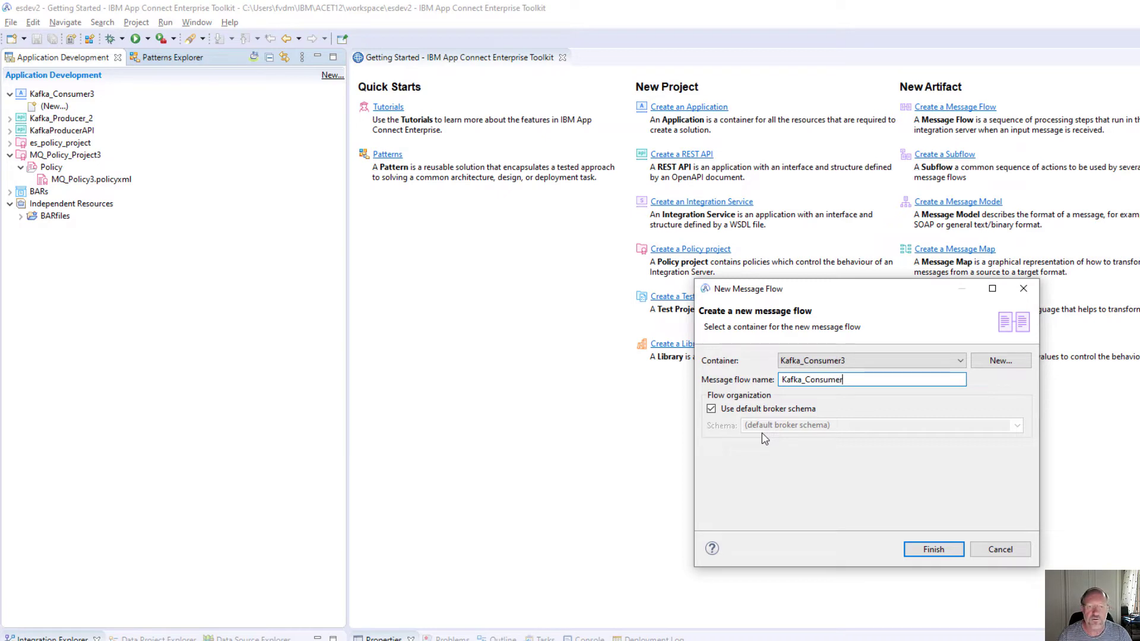
pyautogui.click(935, 555)
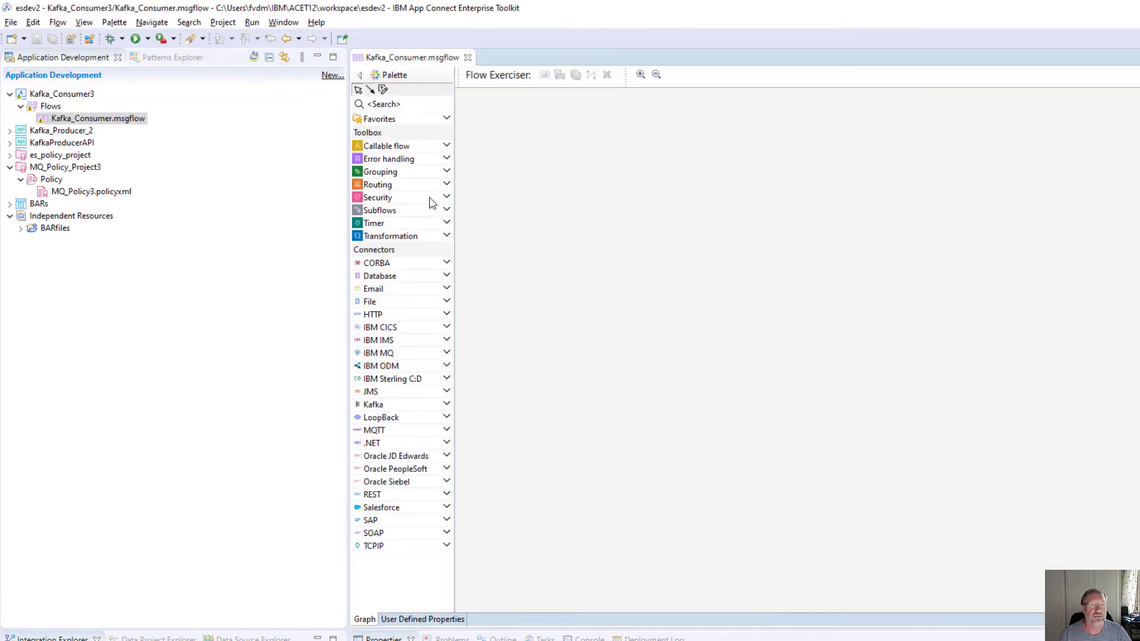
# - Drop a KafkaConsumer node and an MQ Output node onto the flow canvas
pyautogui.click(401, 404)
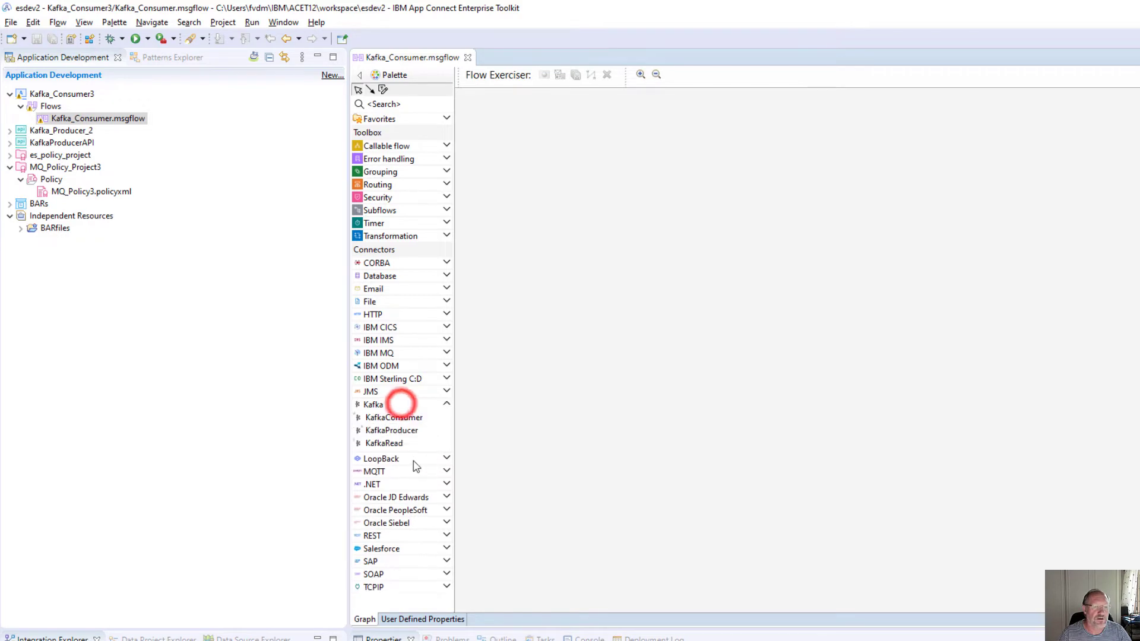
pyautogui.click(393, 417)
pyautogui.click(544, 151)
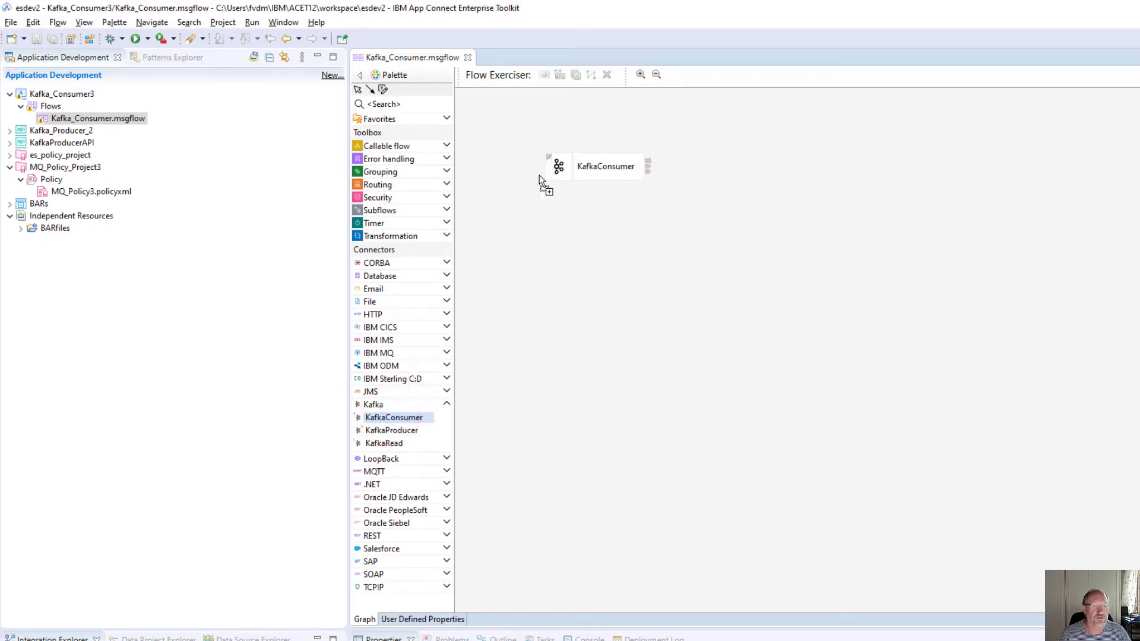
pyautogui.click(385, 353)
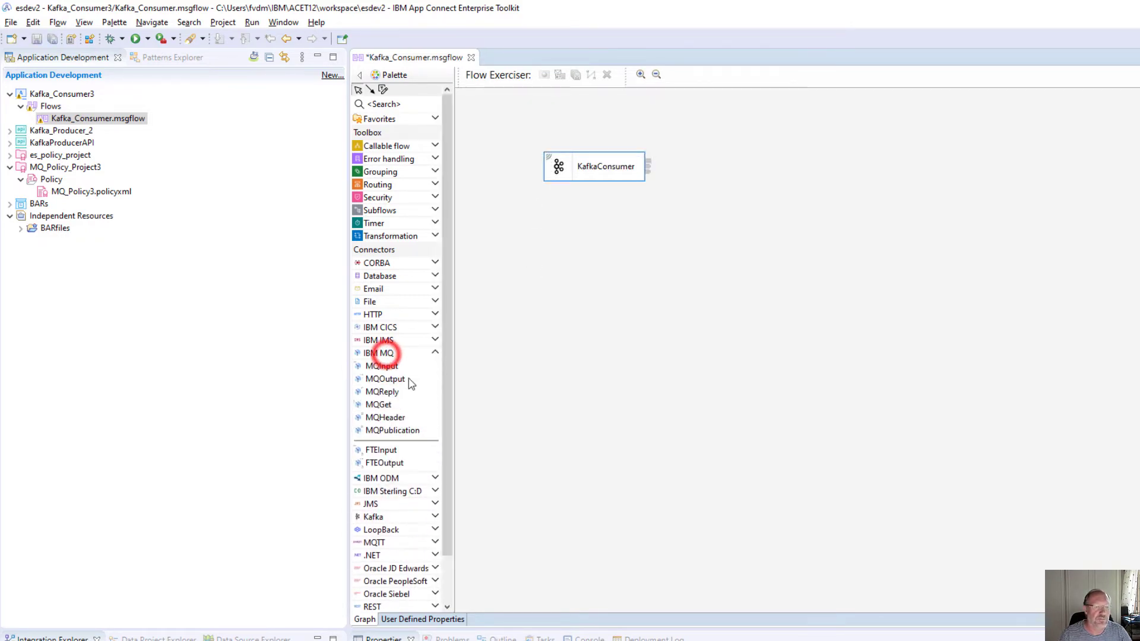
pyautogui.click(382, 379)
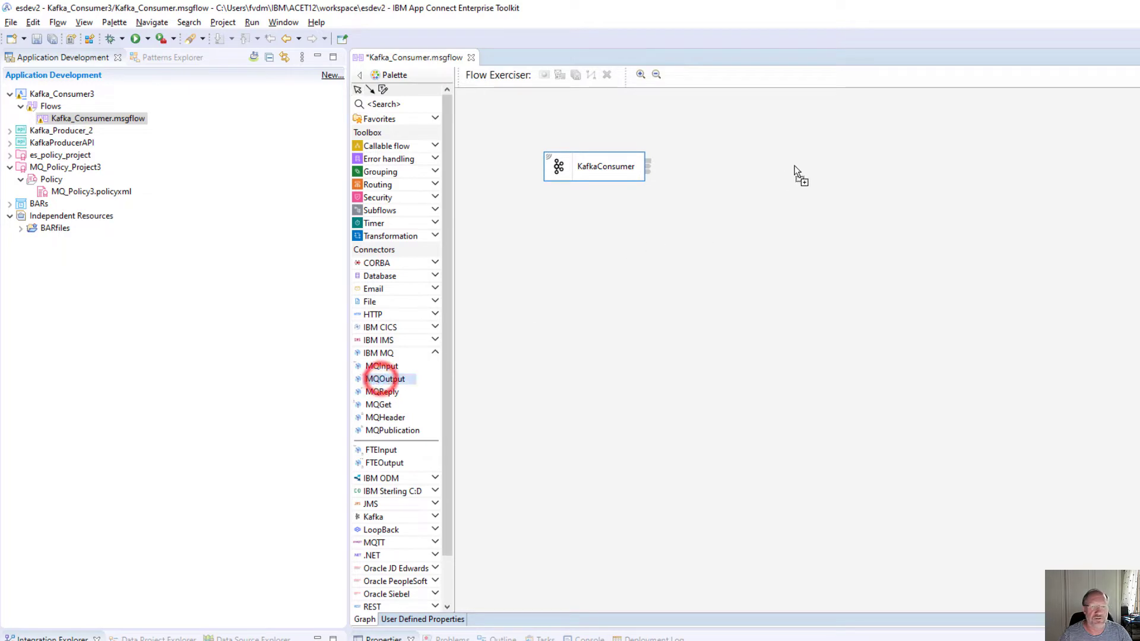
pyautogui.click(809, 162)
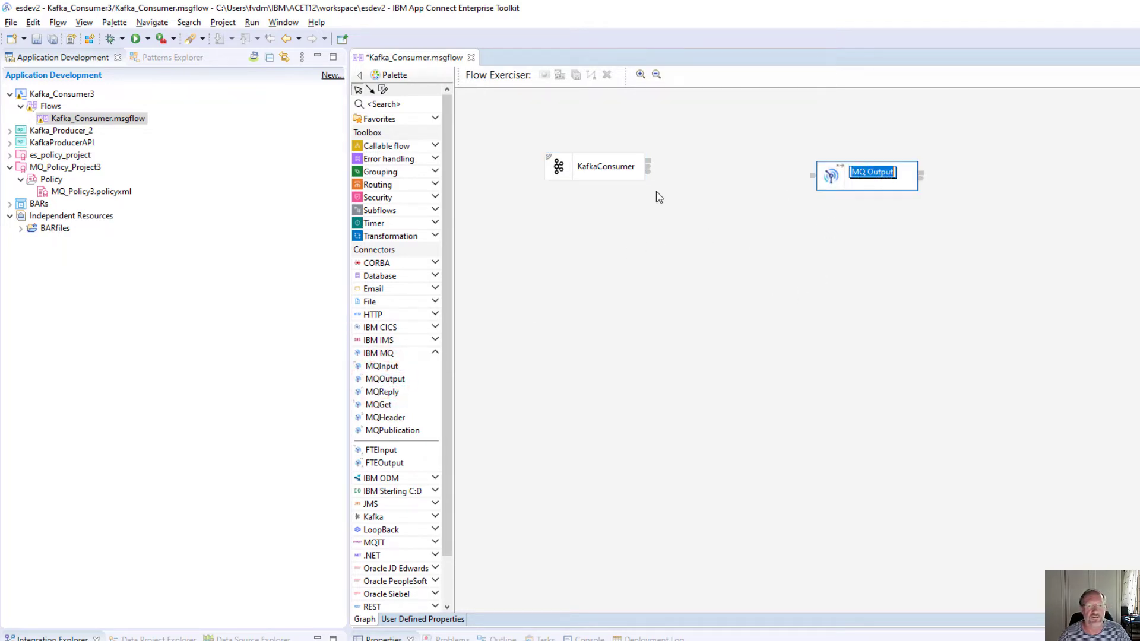
# - Wire KafkaConsumer's output into MQ Output's input and select MQ Output to view its properties
pyautogui.moveTo(648, 167); pyautogui.dragTo(821, 180)
pyautogui.click(814, 176)
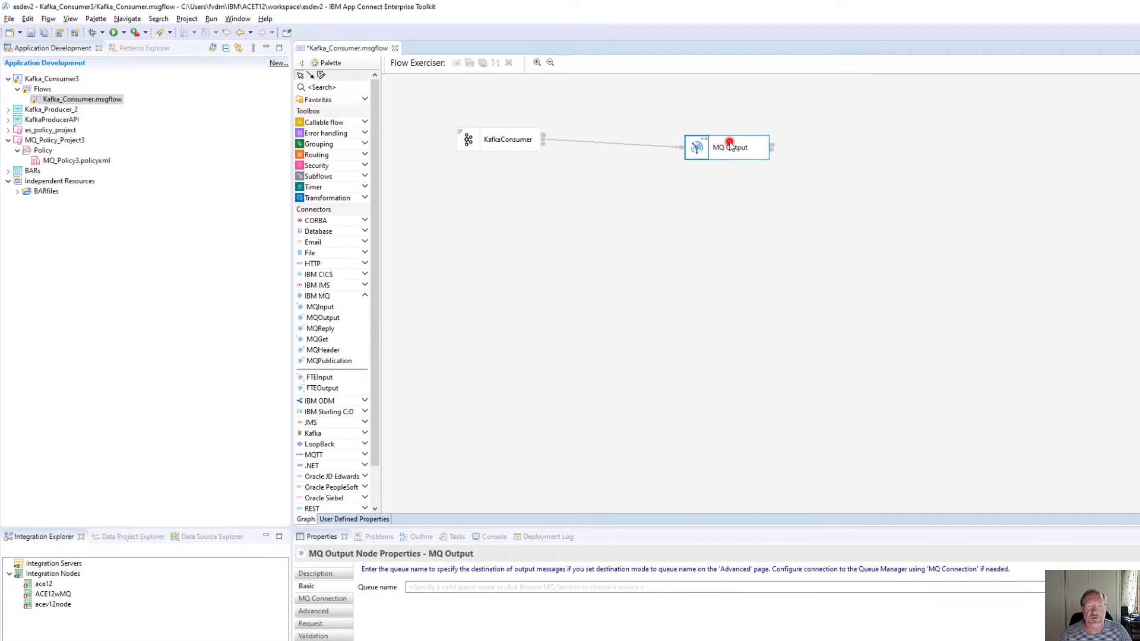
pyautogui.click(729, 143)
pyautogui.click(738, 151)
pyautogui.click(415, 586)
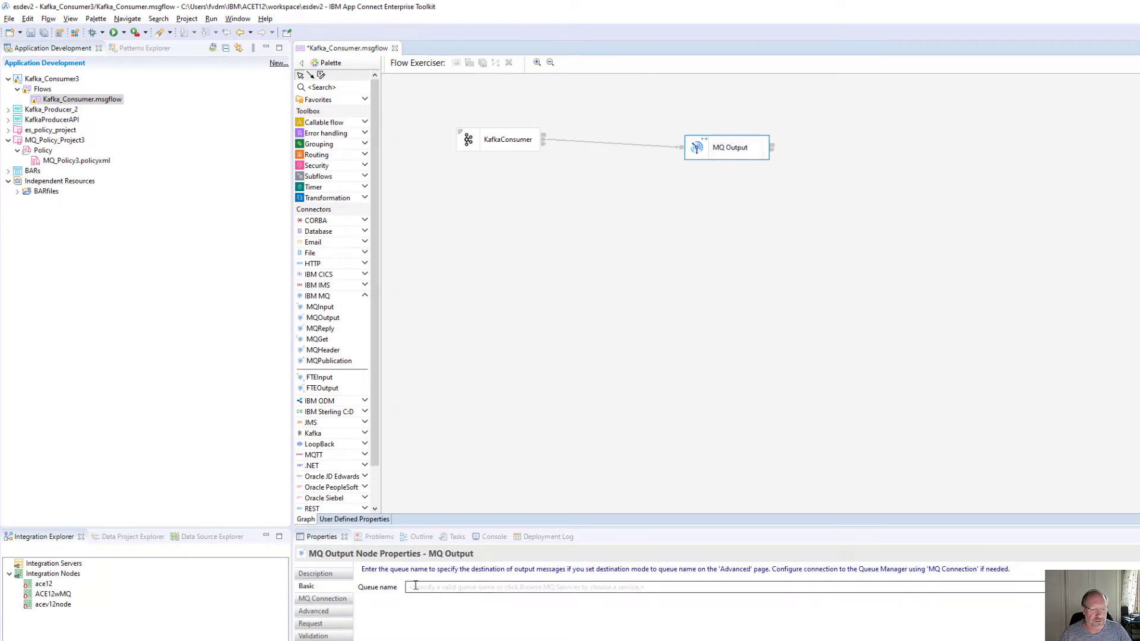
pyautogui.click(416, 586)
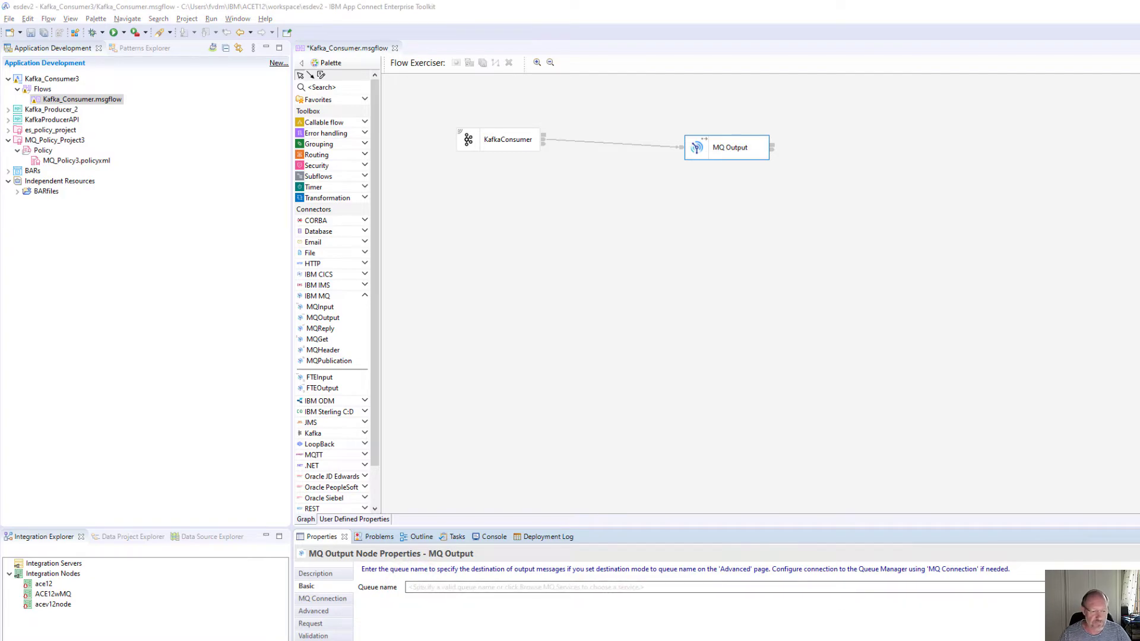
pyautogui.hotkey('alt', 'Tab')
# - Create local queue Q2 on QM1 from the MQ Console's Queues view
pyautogui.click(211, 32)
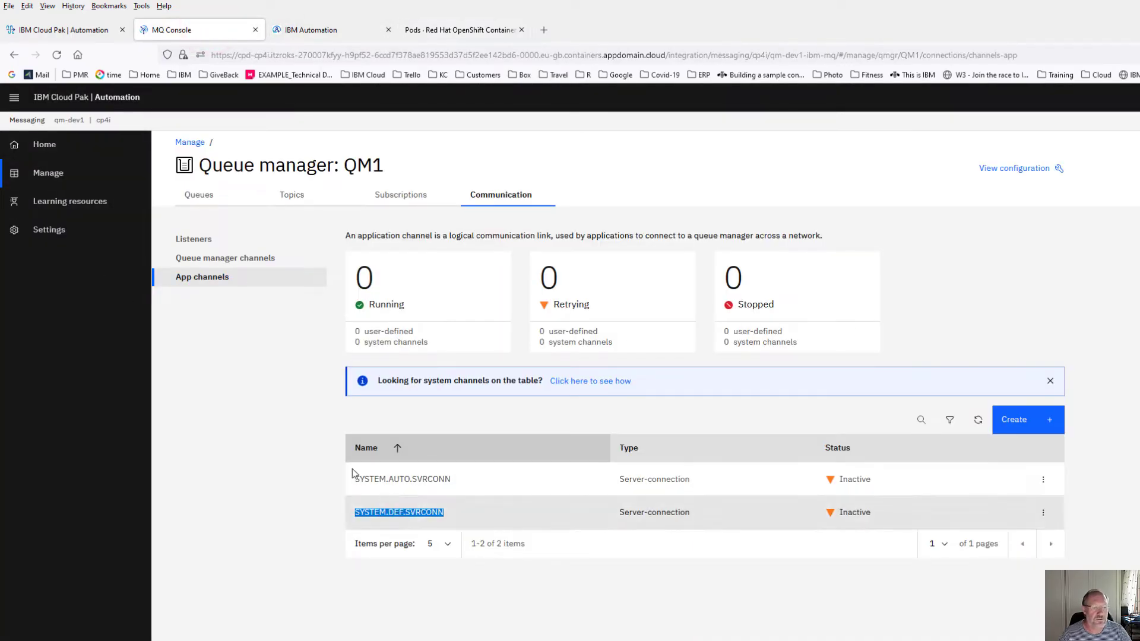
pyautogui.click(203, 196)
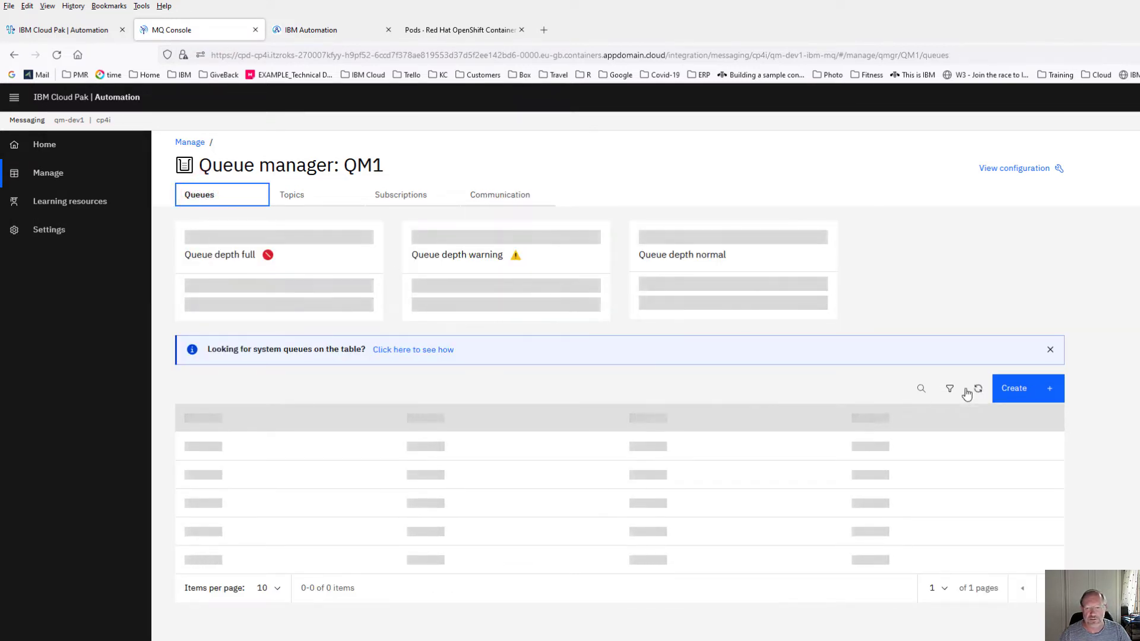
pyautogui.click(1015, 389)
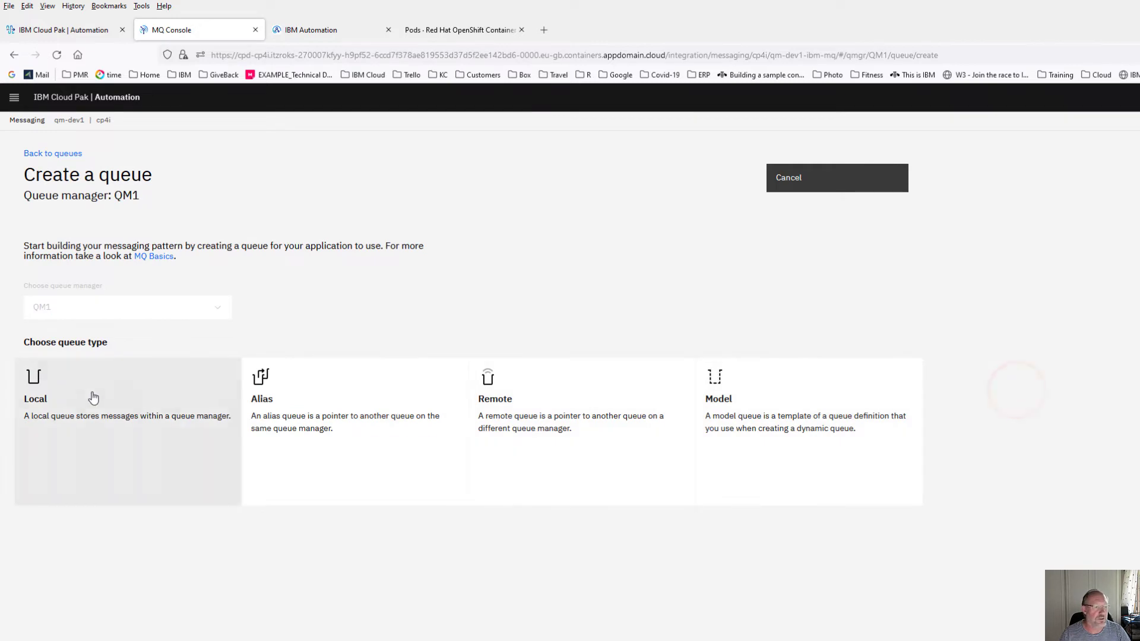
pyautogui.click(75, 394)
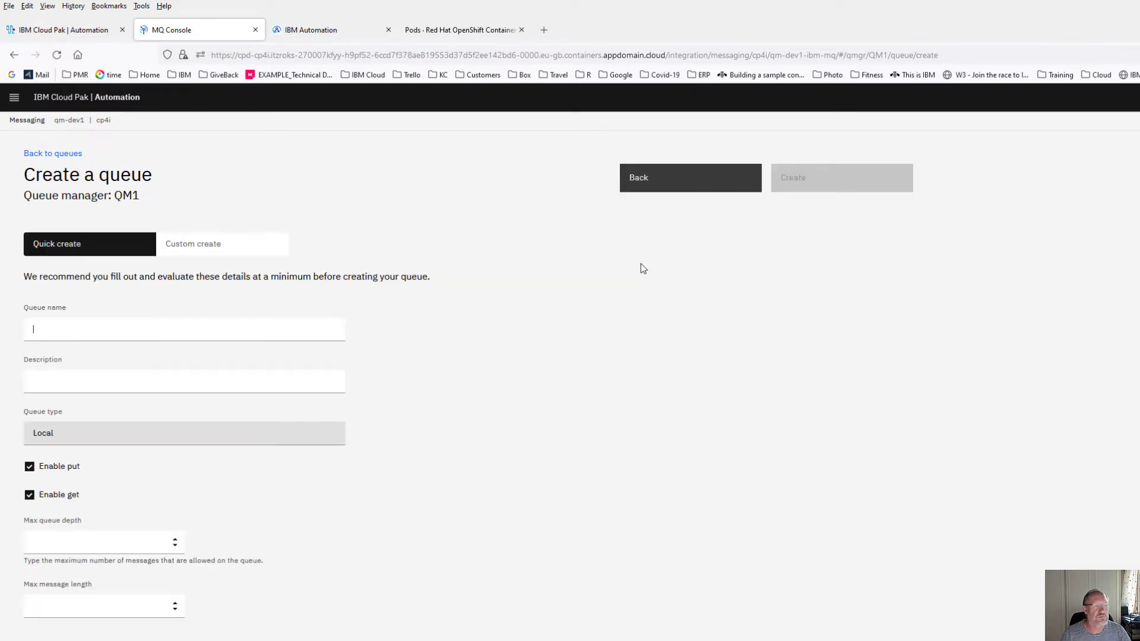
pyautogui.write('Q2')
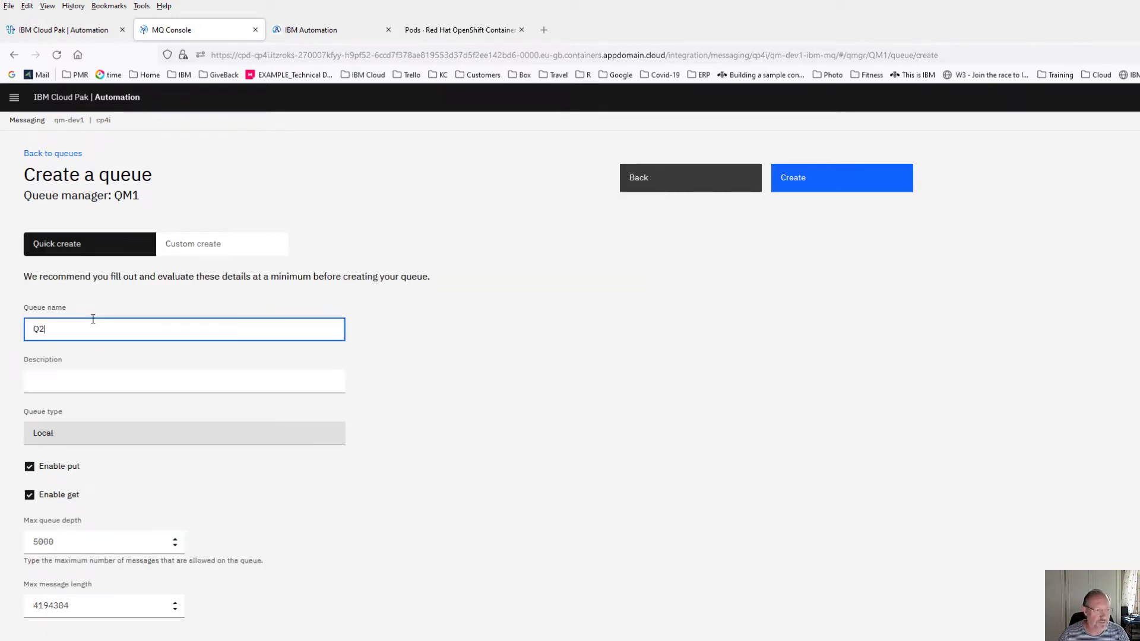
pyautogui.click(797, 181)
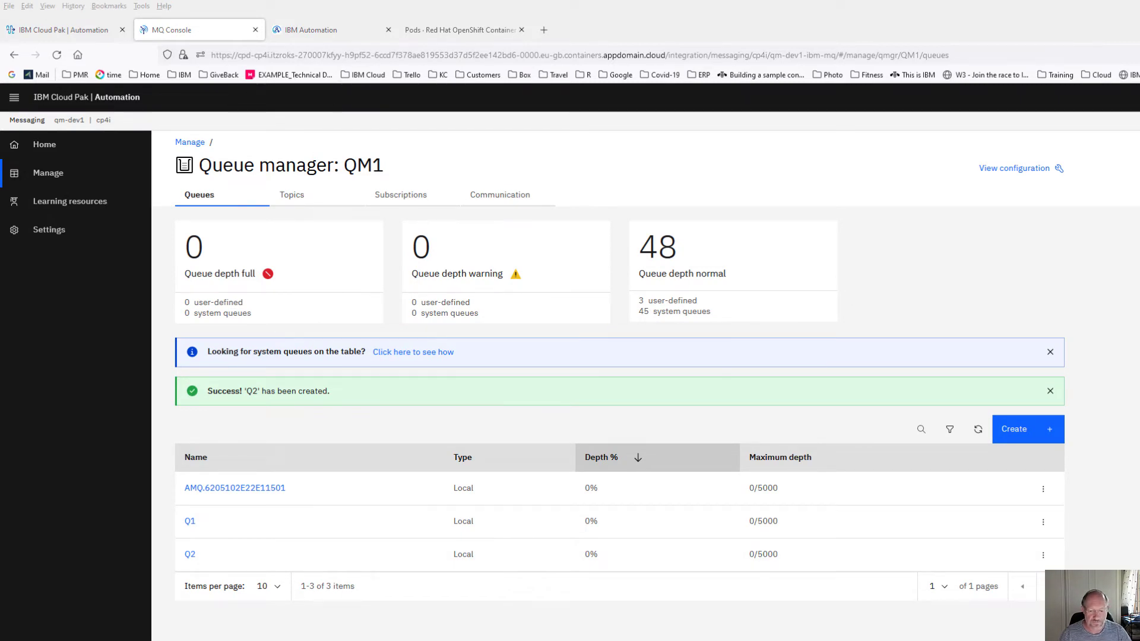
pyautogui.hotkey('alt', 'Tab')
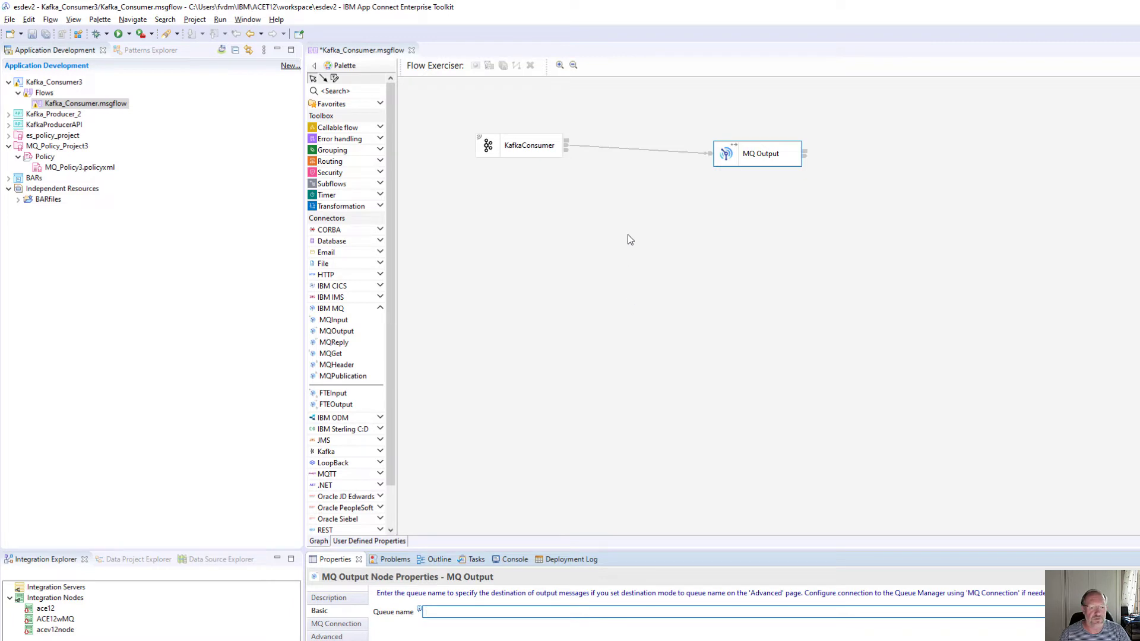
# - Set MQ Output's queue name to Q2, with MQ client connection properties and destination queue manager QM1
pyautogui.click(425, 612)
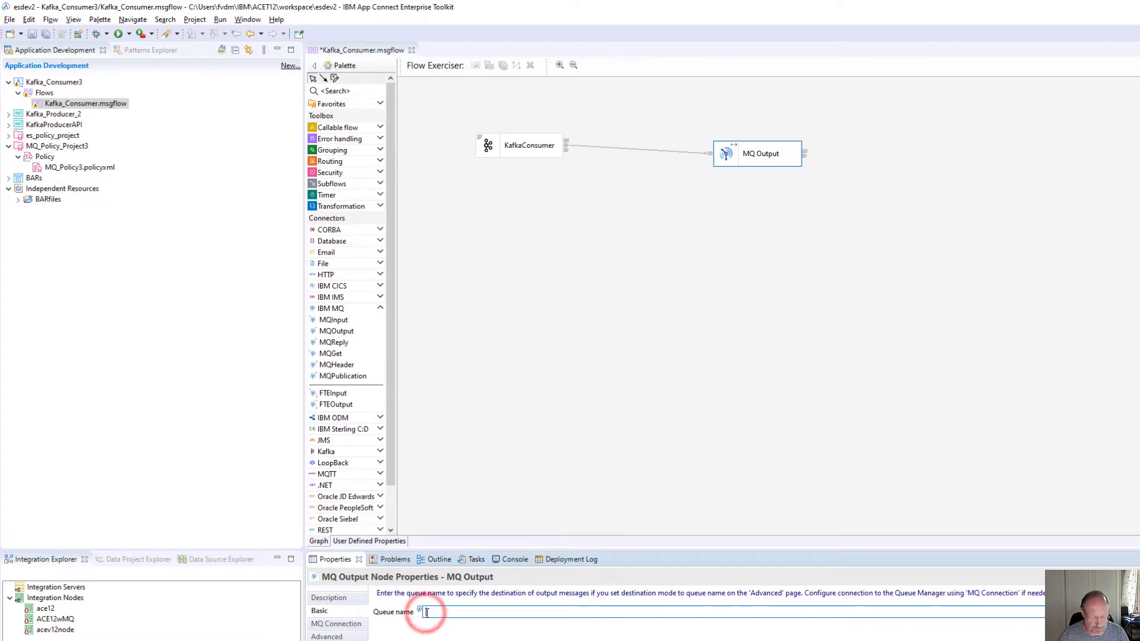
pyautogui.write('Q2')
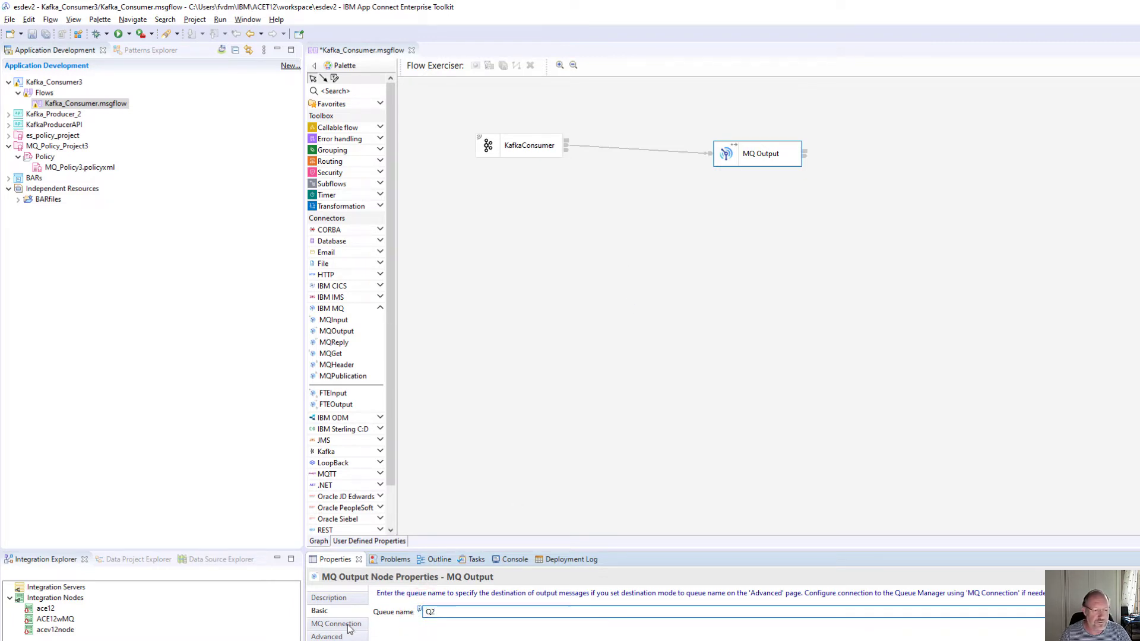
pyautogui.click(349, 629)
pyautogui.click(566, 611)
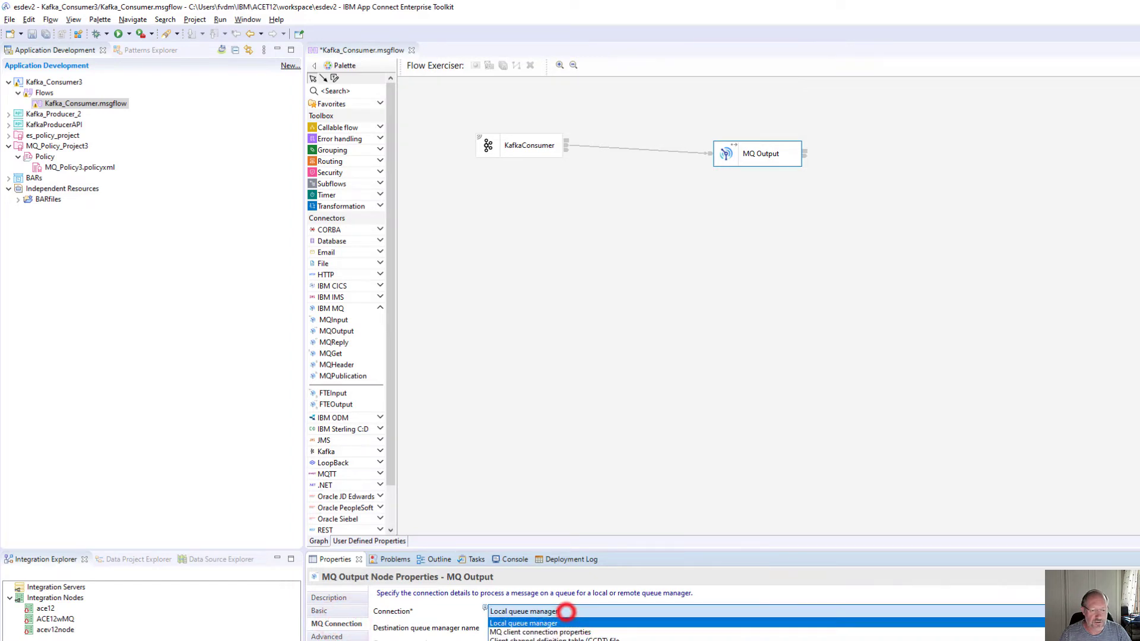
pyautogui.click(542, 633)
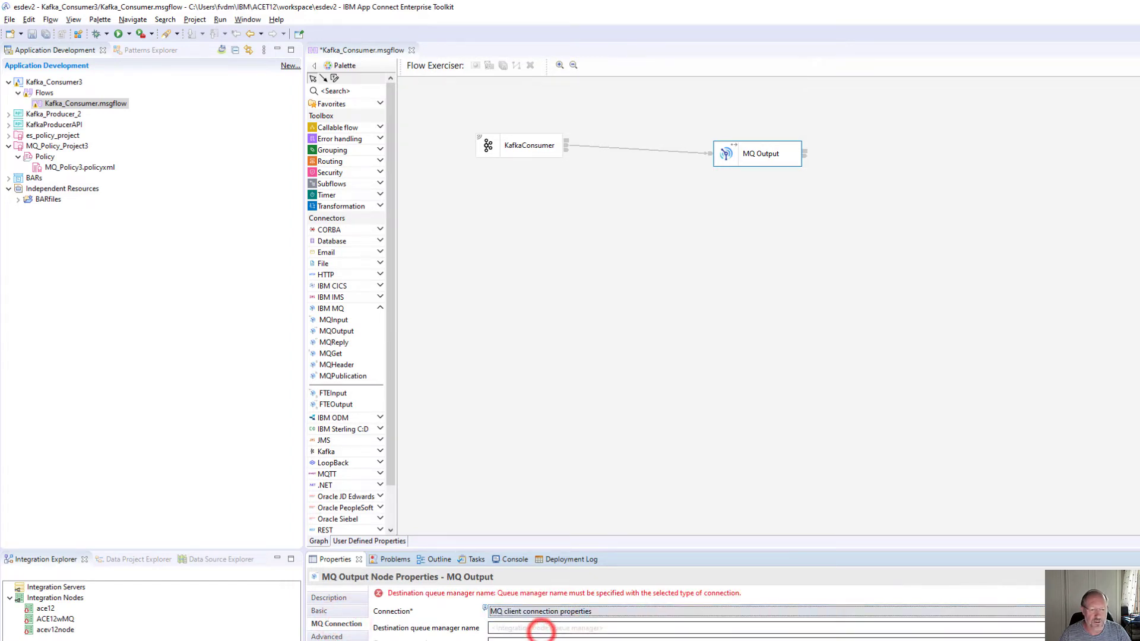
pyautogui.click(520, 629)
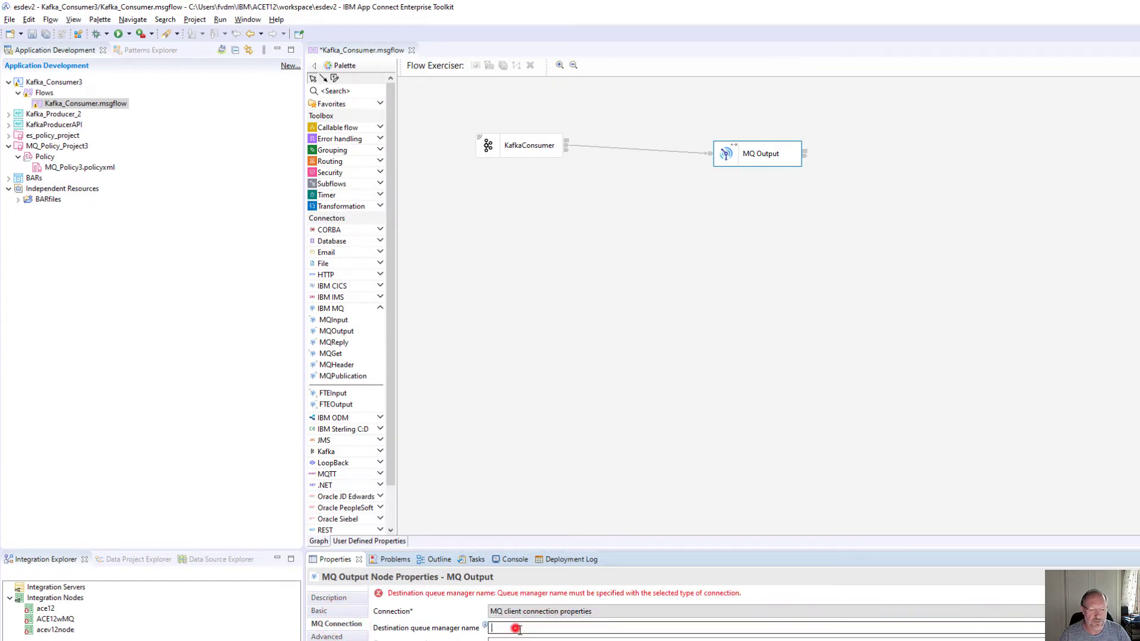
pyautogui.write('QM1')
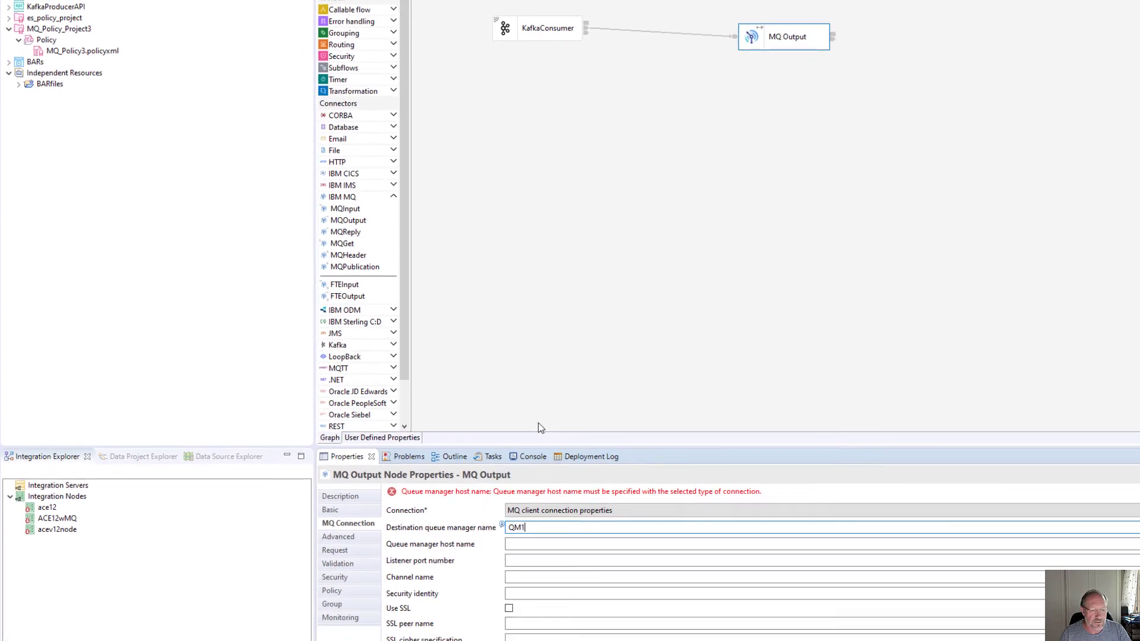
pyautogui.click(333, 585)
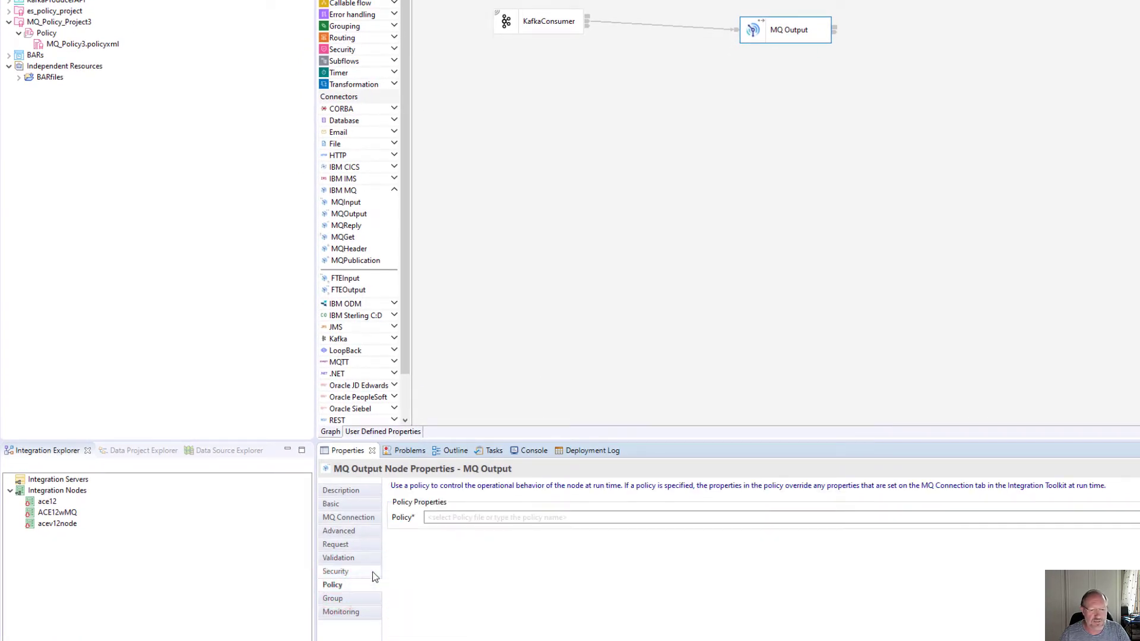
# - Attach the MQ_Policy3 policy from MQ_Policy_Project3 to the MQ Output node
pyautogui.click(1138, 517)
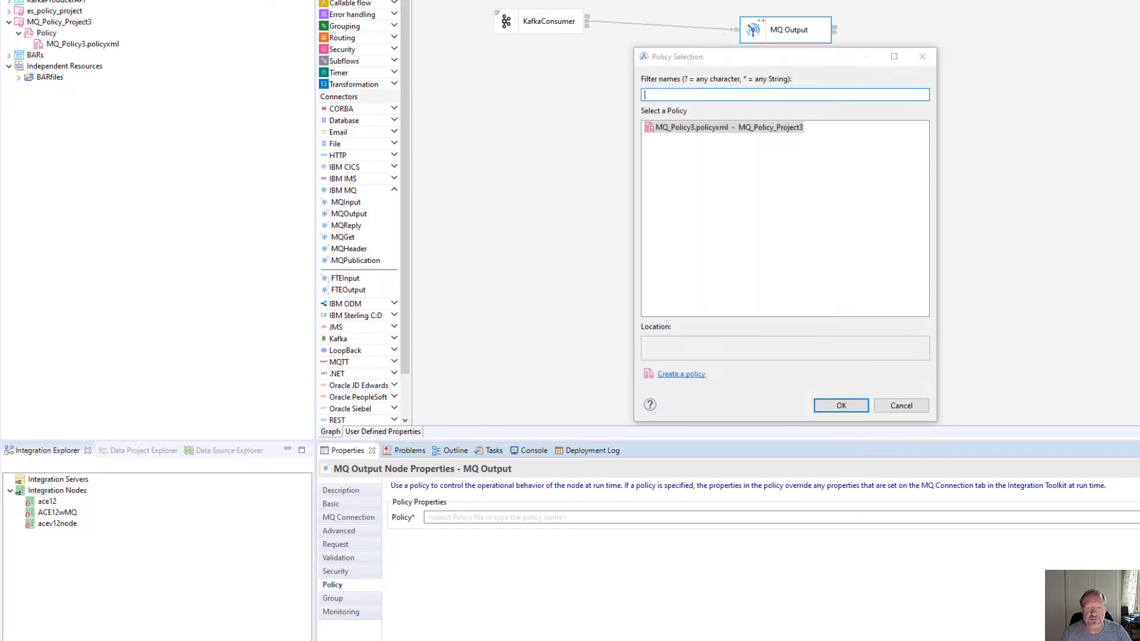
pyautogui.click(684, 129)
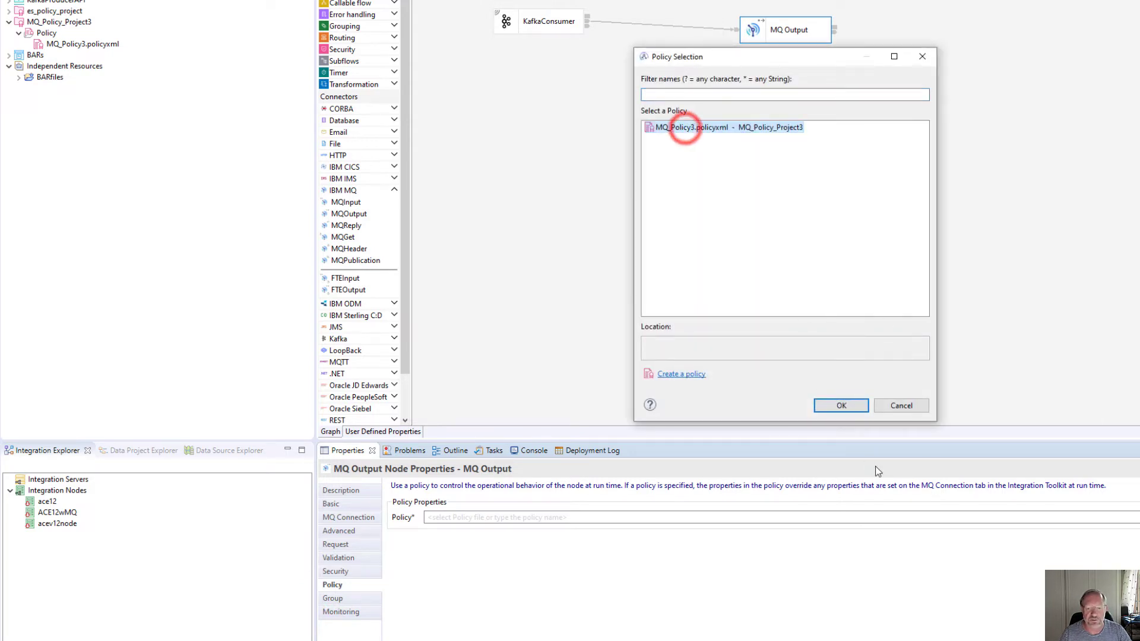
pyautogui.click(841, 406)
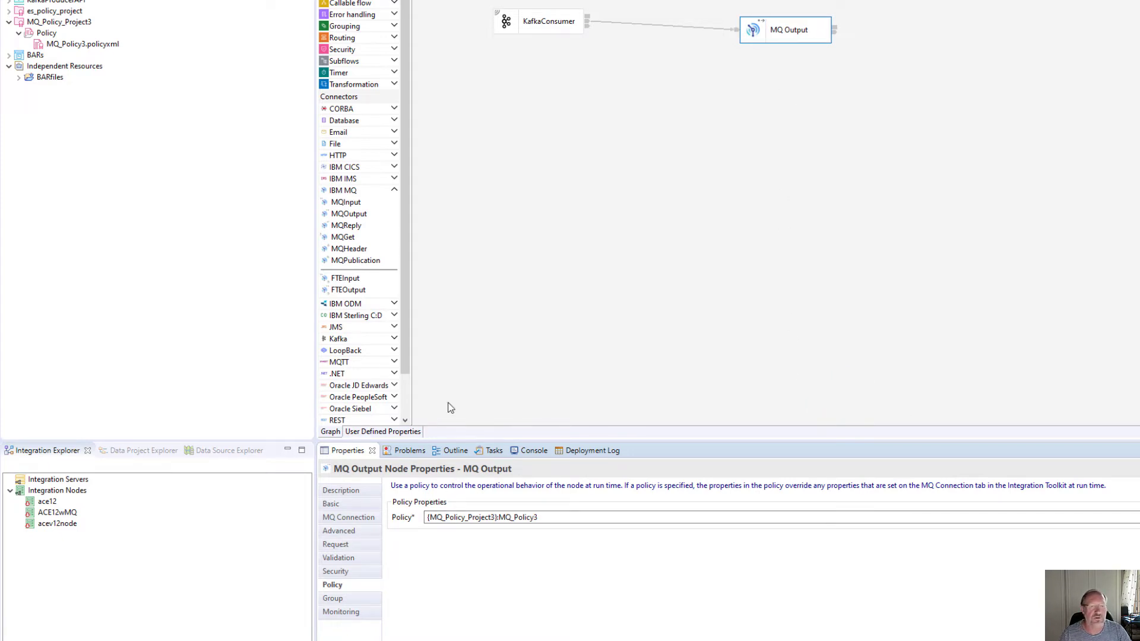
pyautogui.click(543, 30)
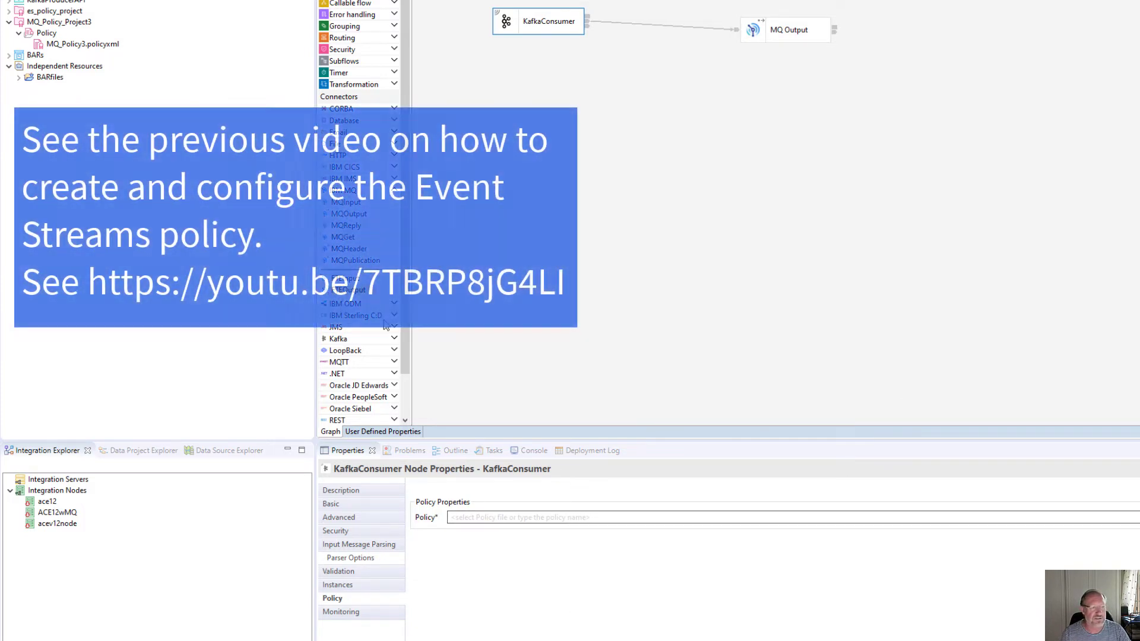
# - Attach the es-demo policy to the KafkaConsumer node
pyautogui.click(1139, 517)
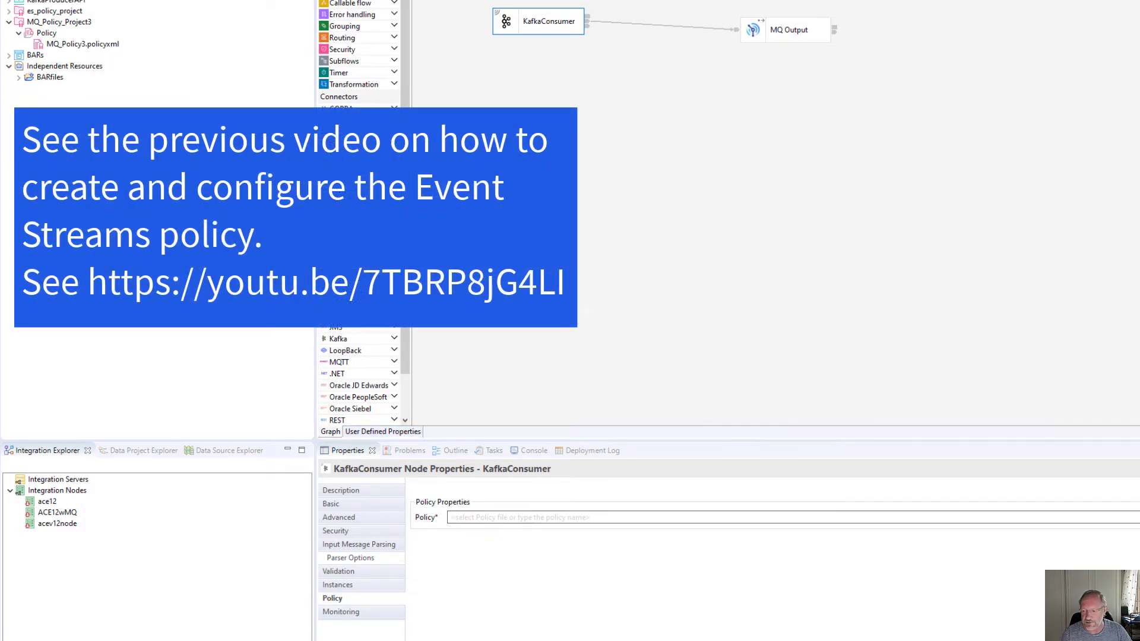
pyautogui.click(671, 127)
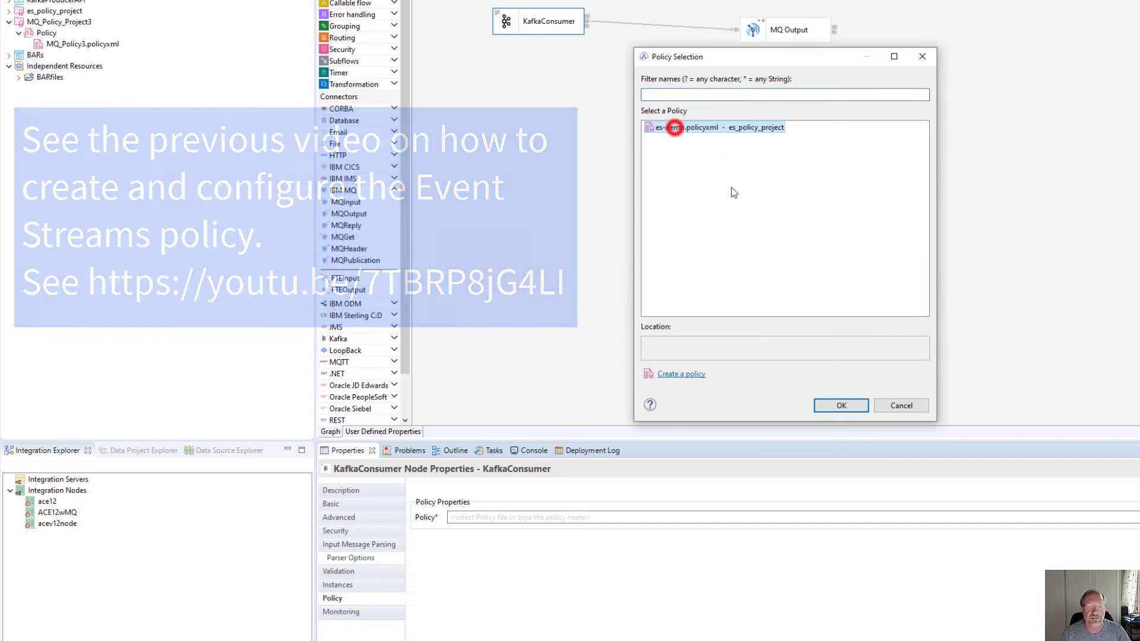
pyautogui.click(841, 405)
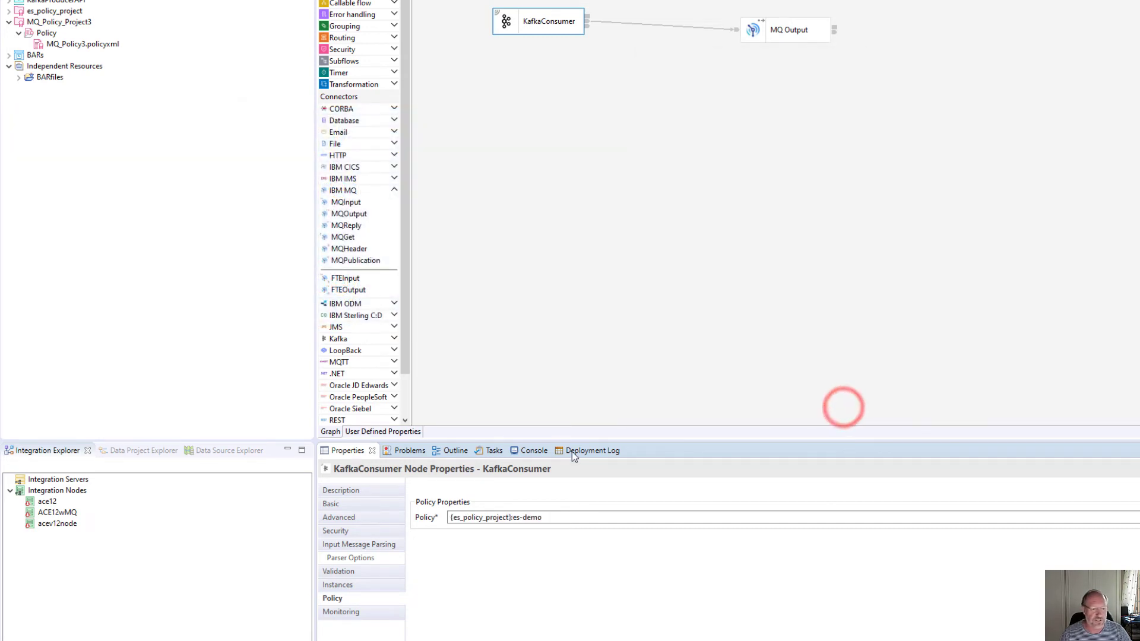
# - Set topic topic3, bootstrap servers dummy and consumer group ID test1, then save the flow
pyautogui.click(355, 503)
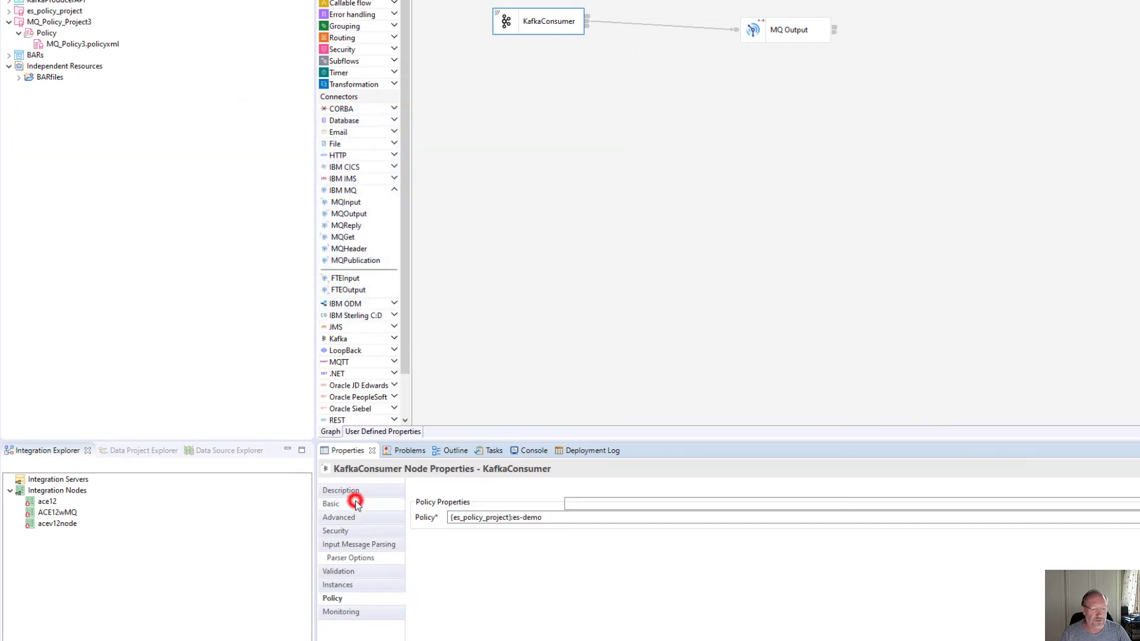
pyautogui.click(583, 503)
pyautogui.write('topic3')
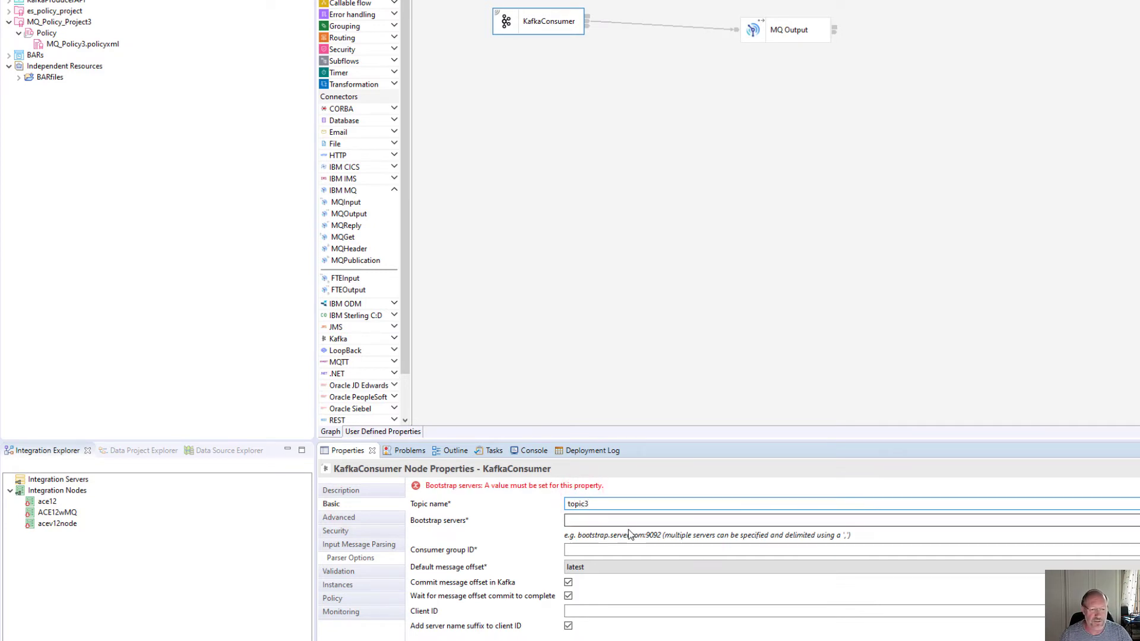
pyautogui.click(578, 520)
pyautogui.click(578, 519)
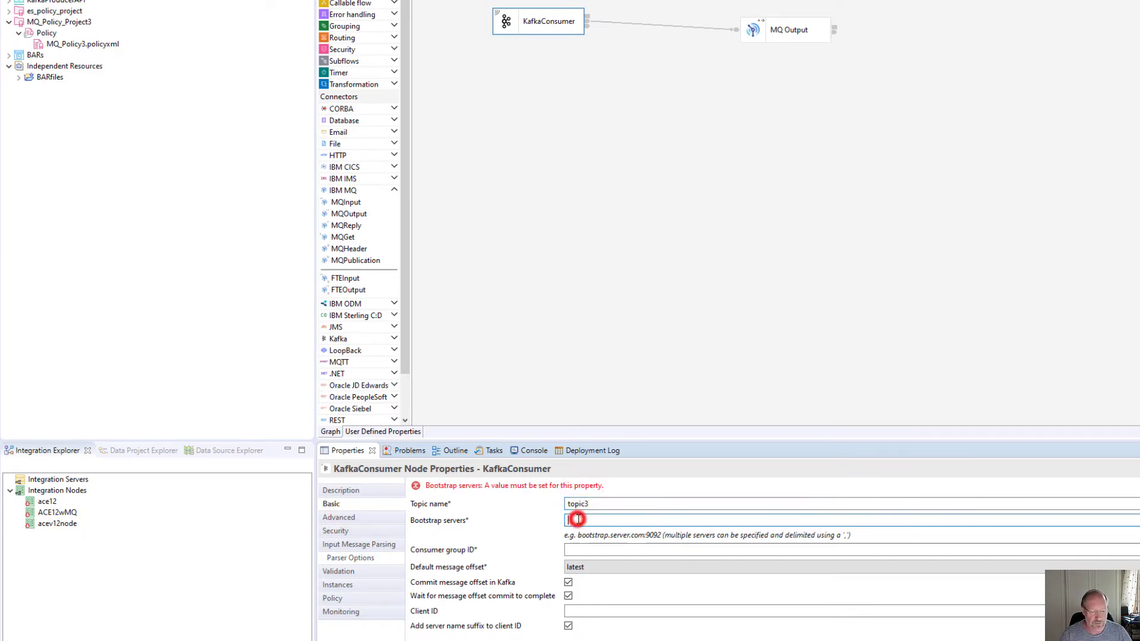
pyautogui.write('dummy')
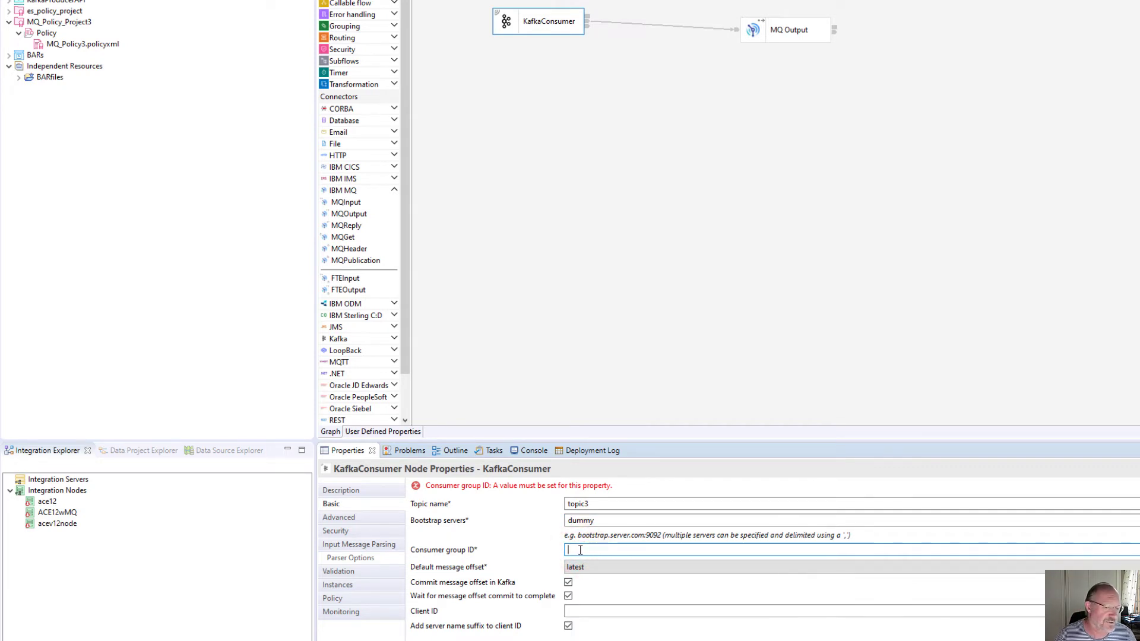
pyautogui.write('test')
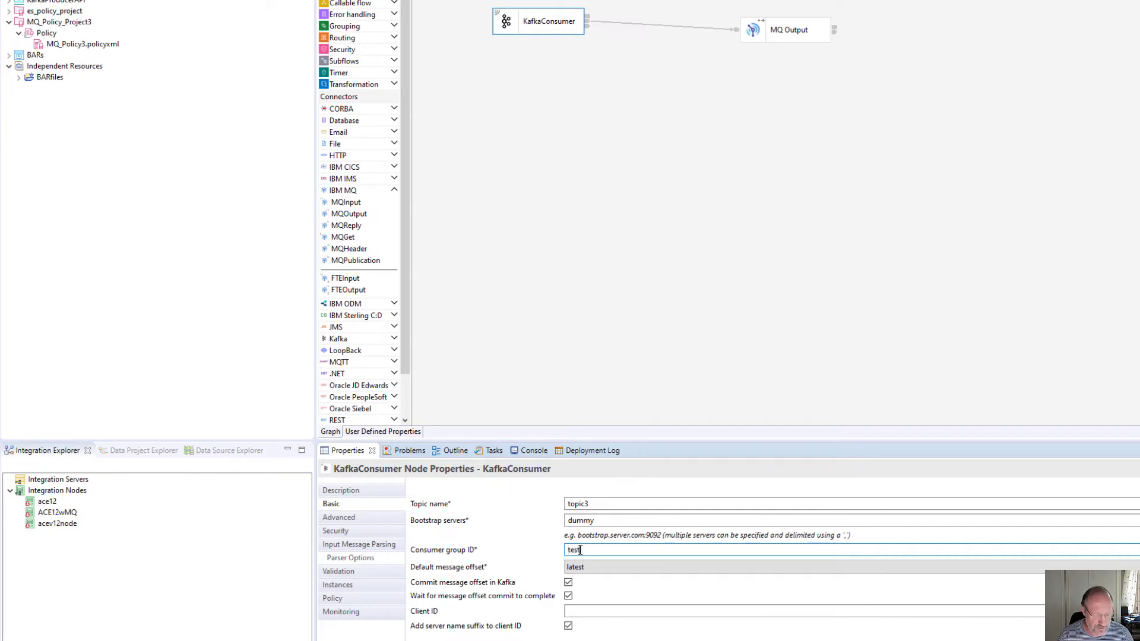
pyautogui.write('1')
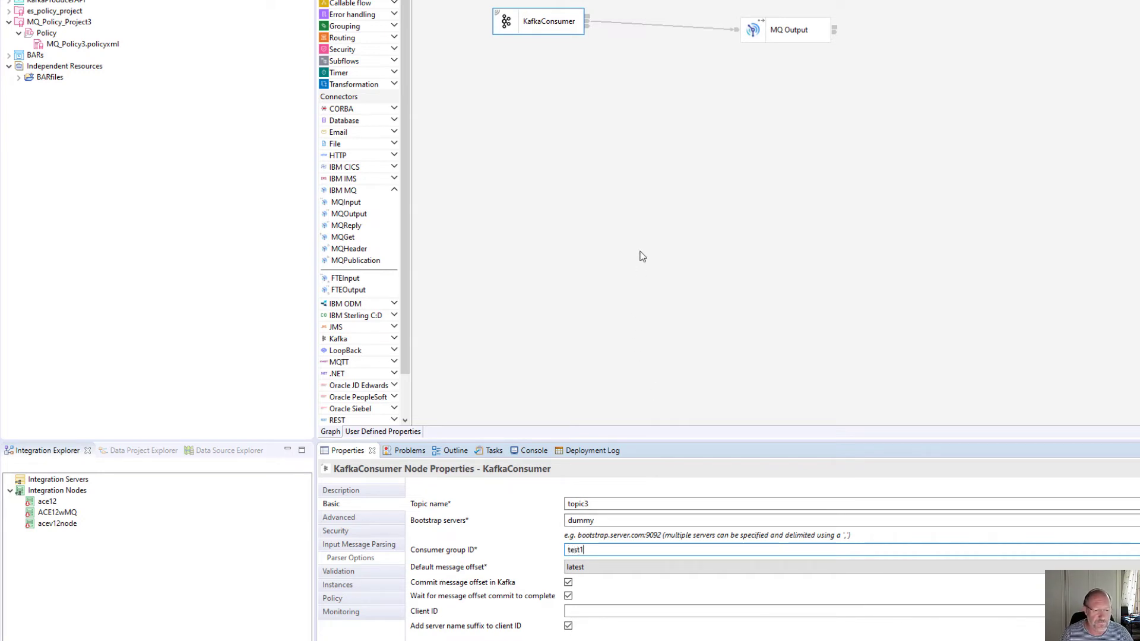
pyautogui.click(576, 611)
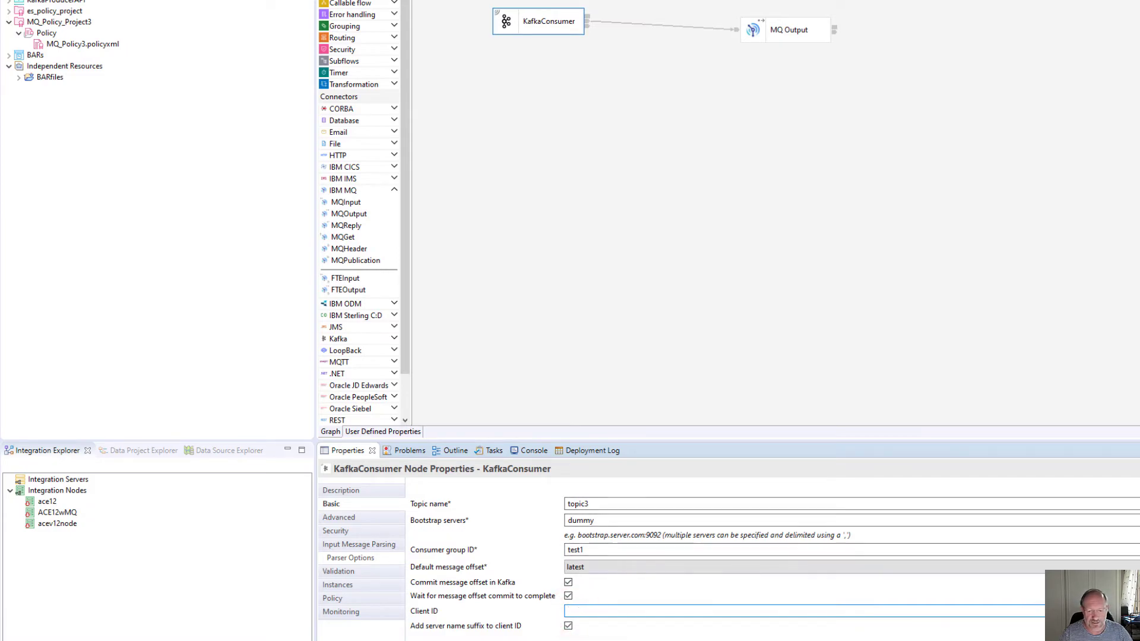
pyautogui.hotkey('ctrl', 's')
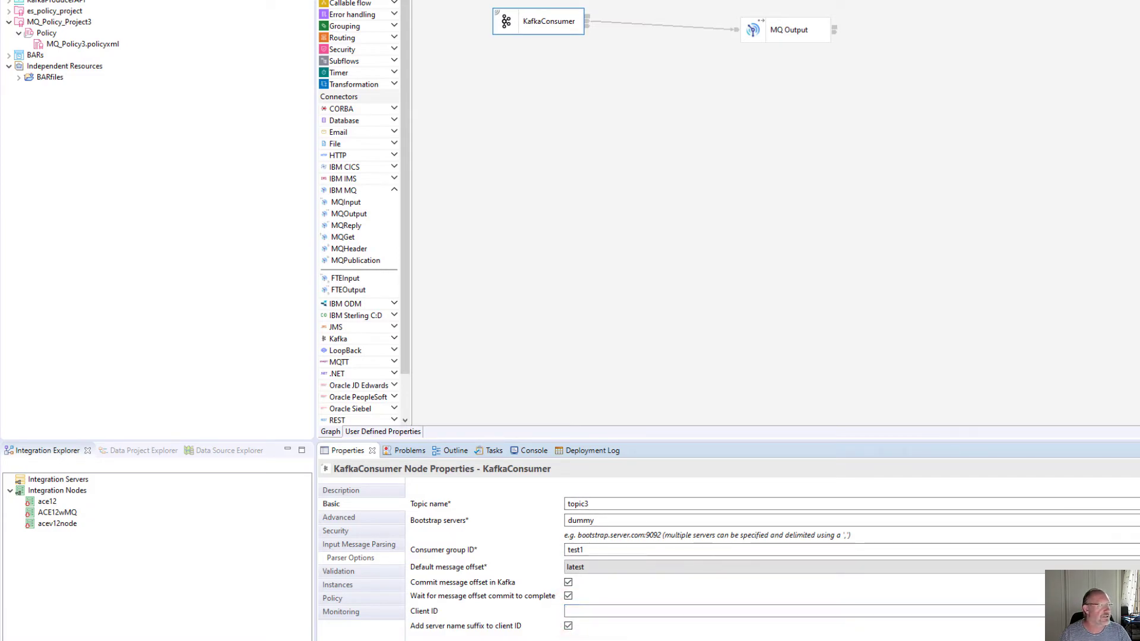
pyautogui.hotkey('alt', 'Tab')
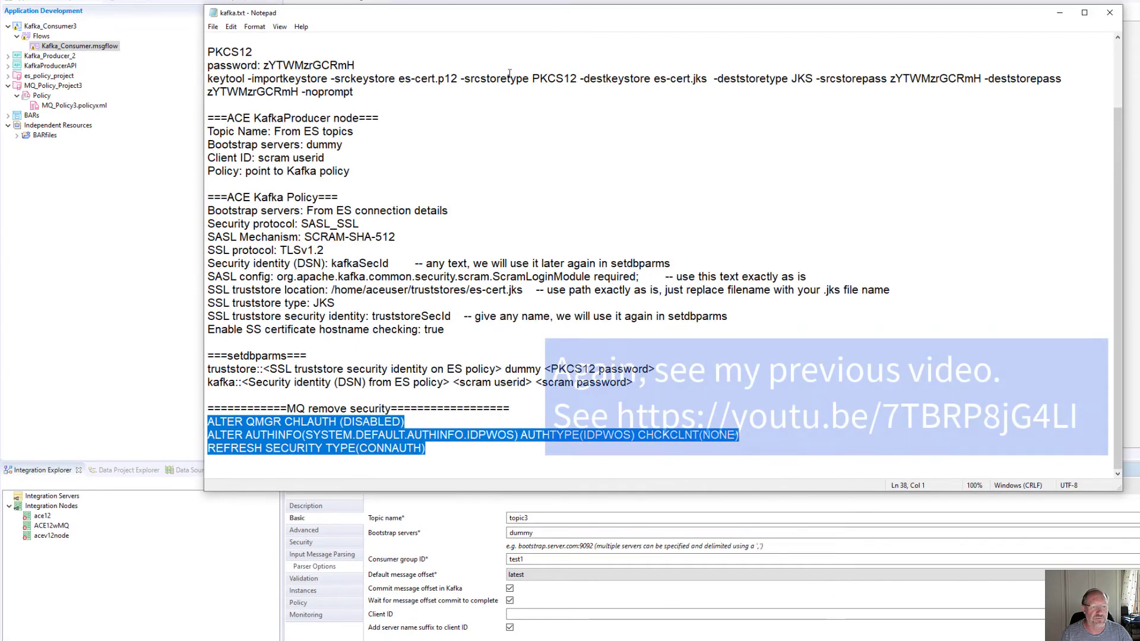
# - Copy the SCRAM user id from the kafka.txt notes and minimize Notepad
pyautogui.scroll(2, 526, 269)
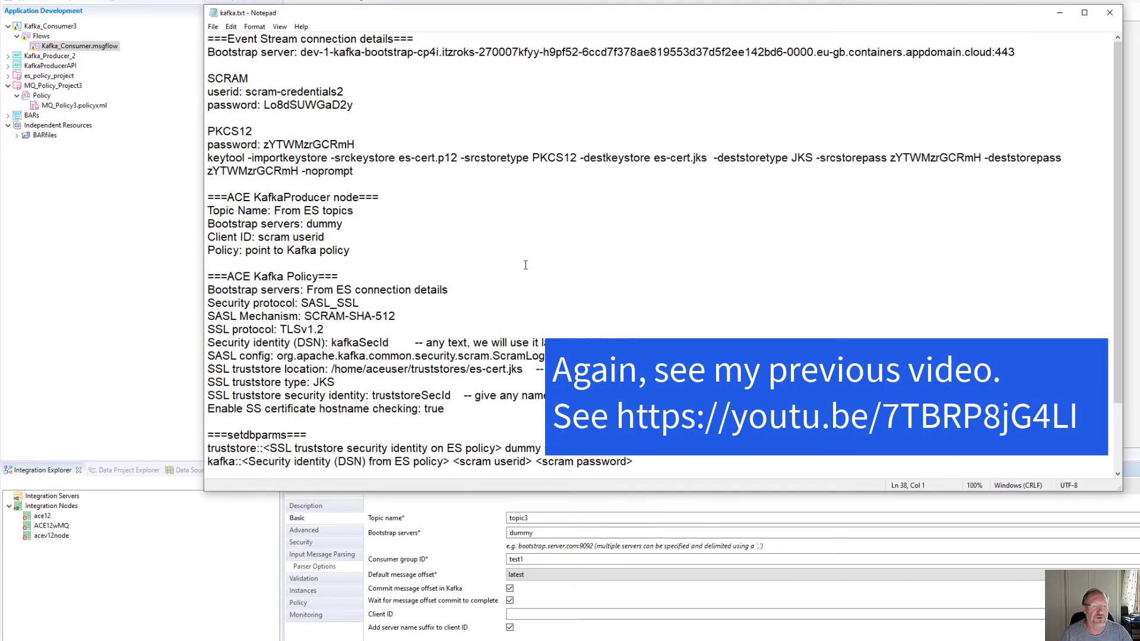
pyautogui.click(263, 73)
pyautogui.click(246, 92)
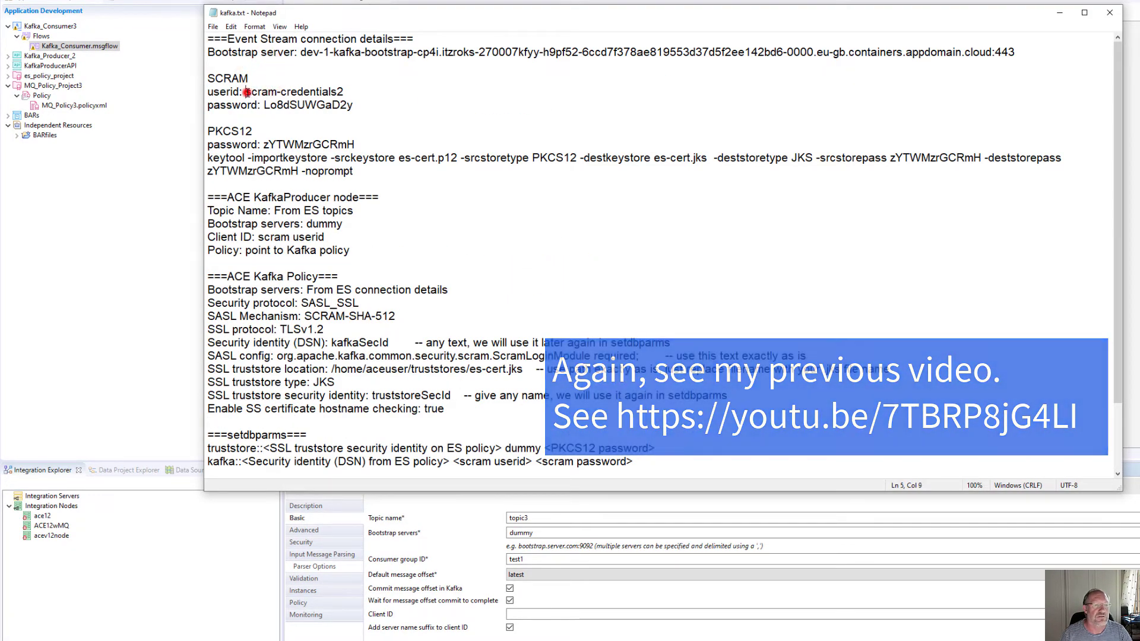
pyautogui.moveTo(245, 92); pyautogui.dragTo(343, 92)
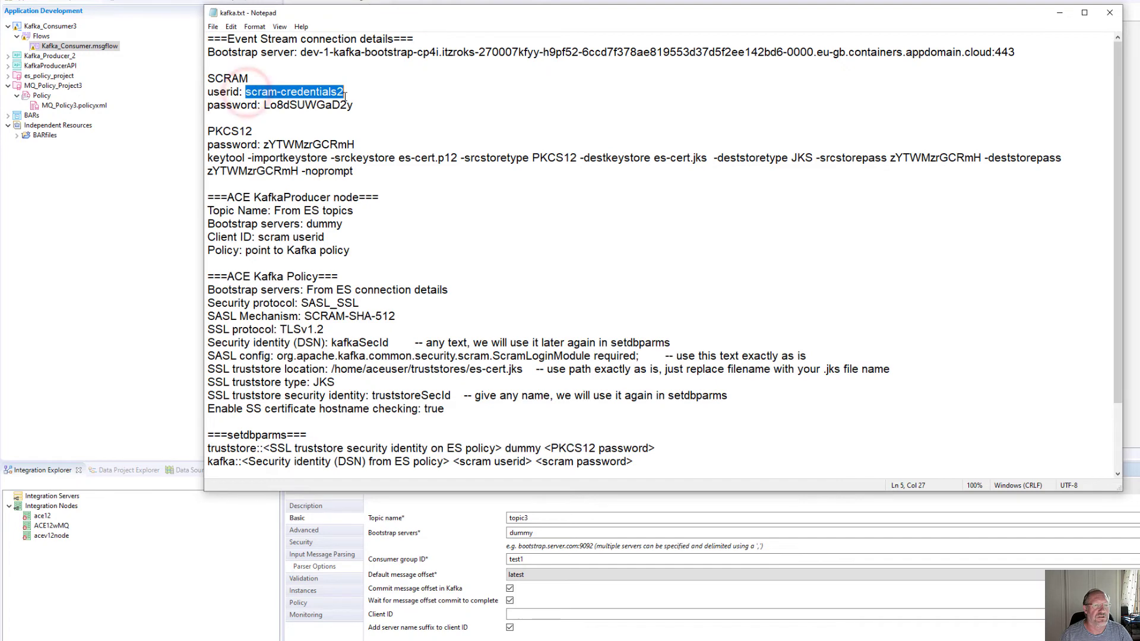
pyautogui.rightClick(300, 93)
pyautogui.click(188, 130)
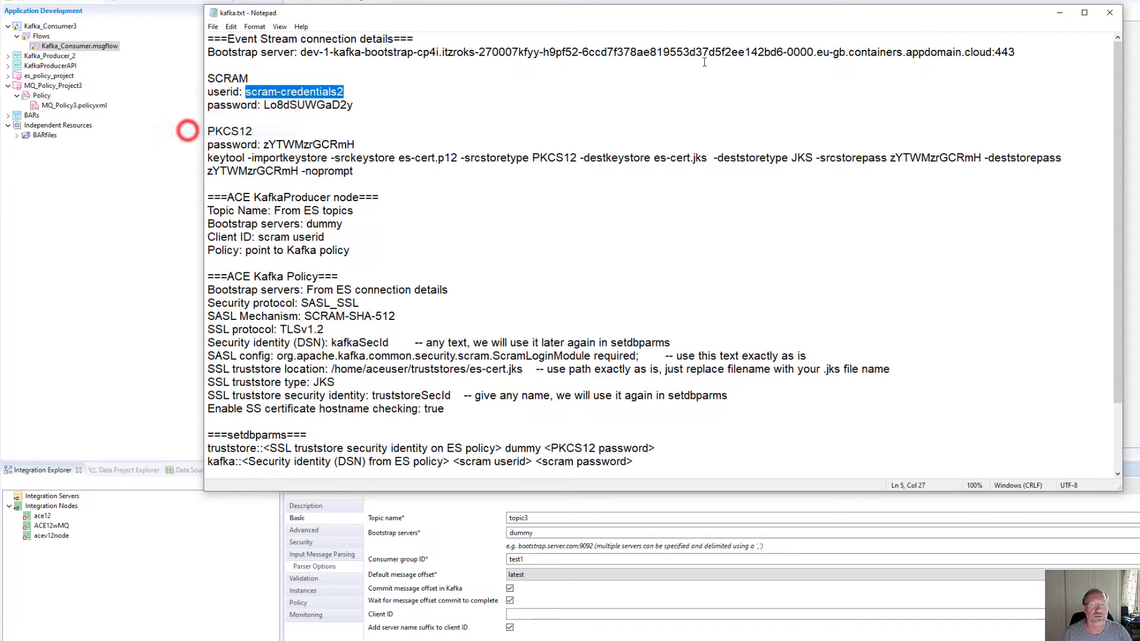
pyautogui.click(1059, 12)
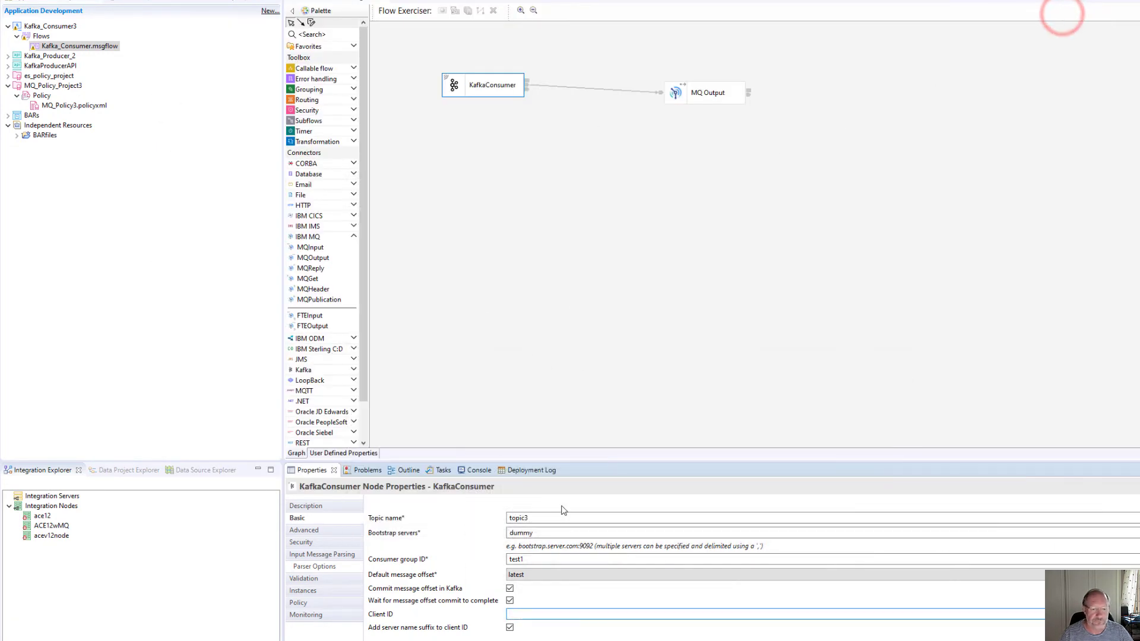
# - Paste the SCRAM user id into Client ID and create a new BAR file named KafkaConsumer
pyautogui.click(518, 614)
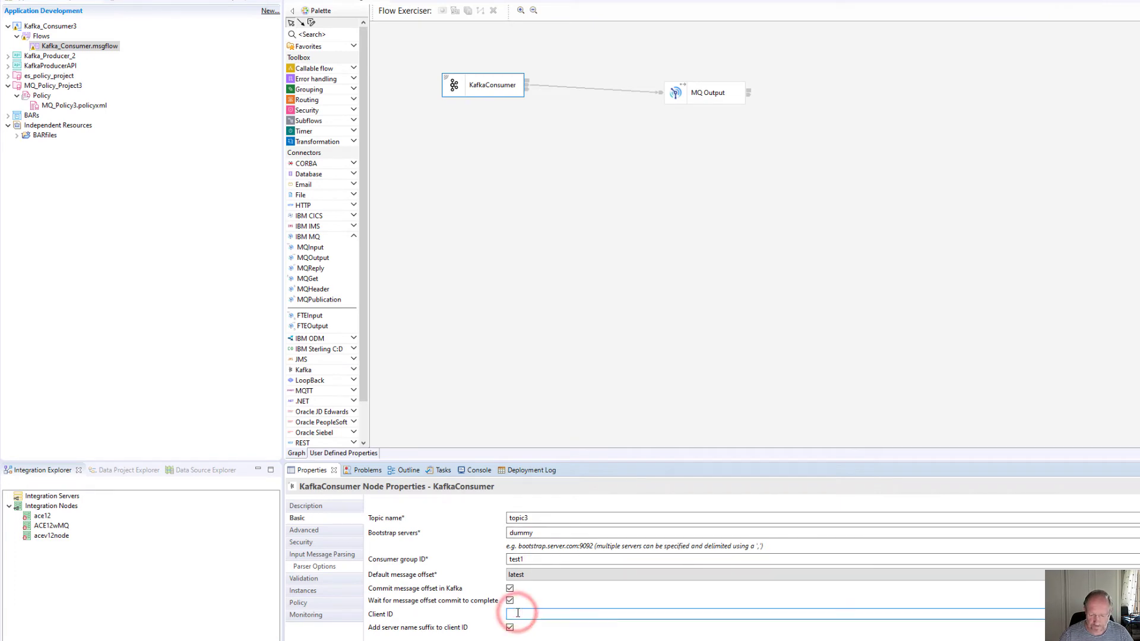
pyautogui.hotkey('ctrl', 'v')
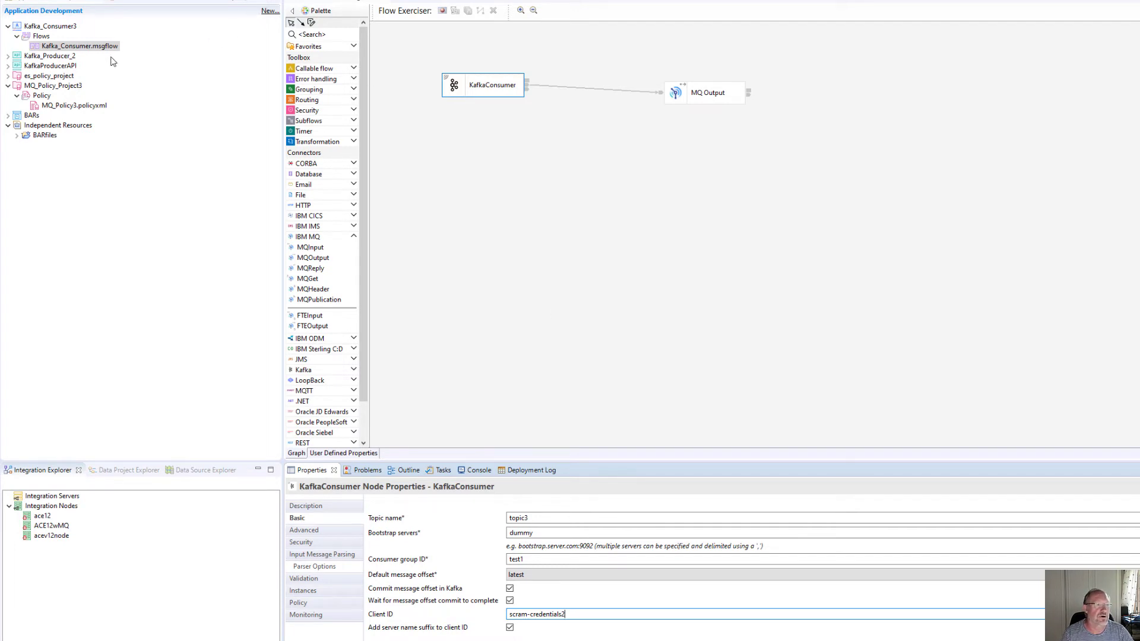
pyautogui.rightClick(52, 28)
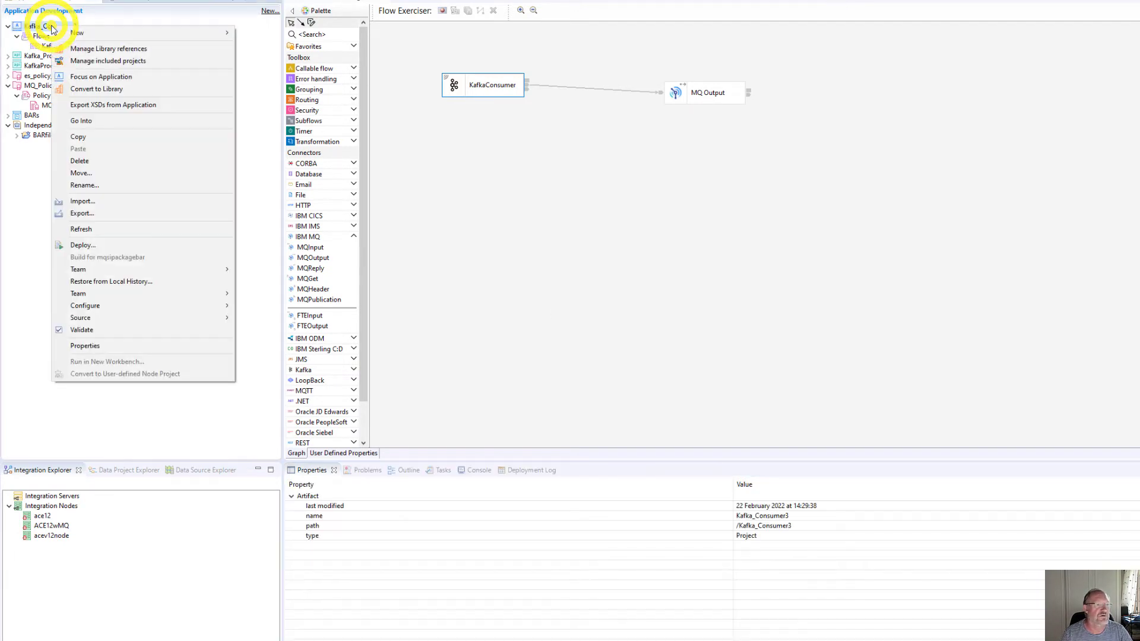
pyautogui.moveTo(179, 30)
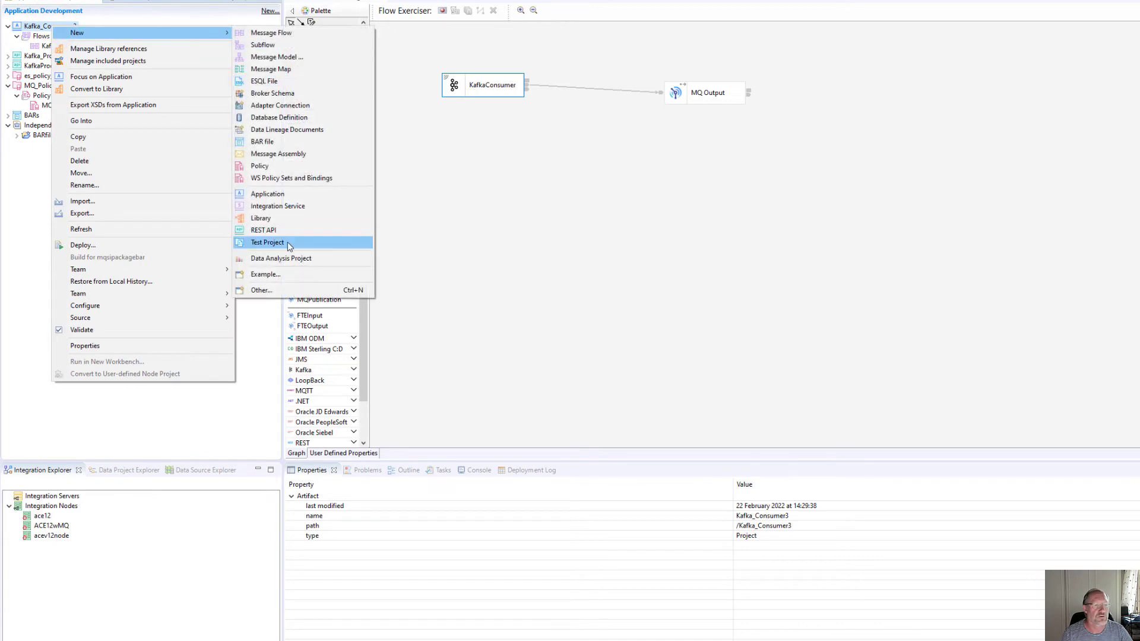
pyautogui.click(272, 142)
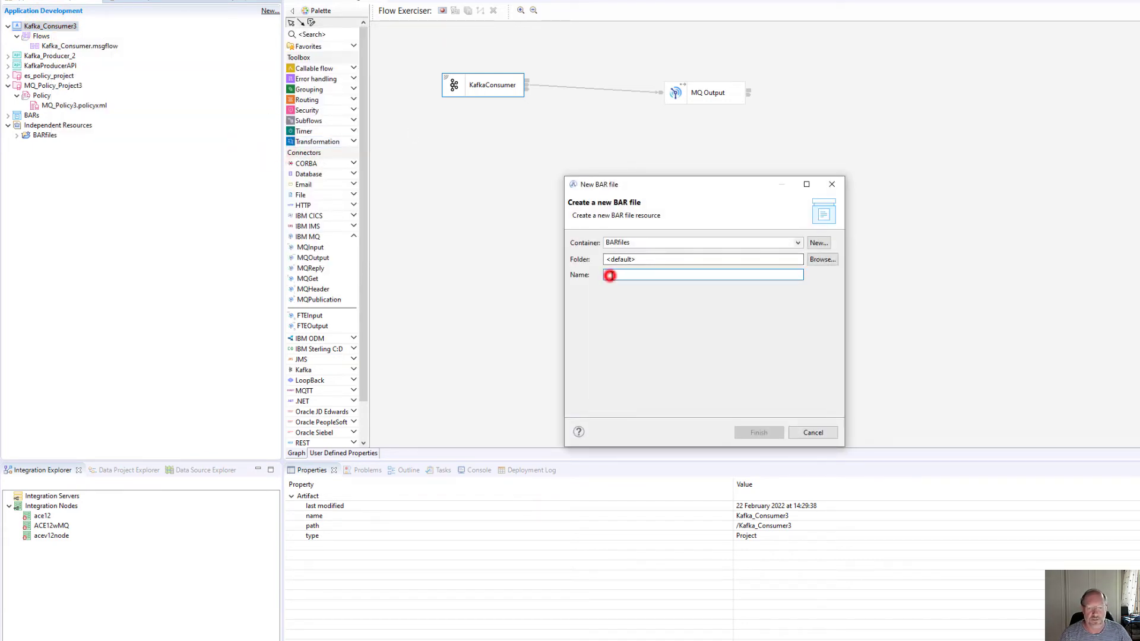
pyautogui.click(609, 275)
pyautogui.write('k')
pyautogui.press('BackSpace')
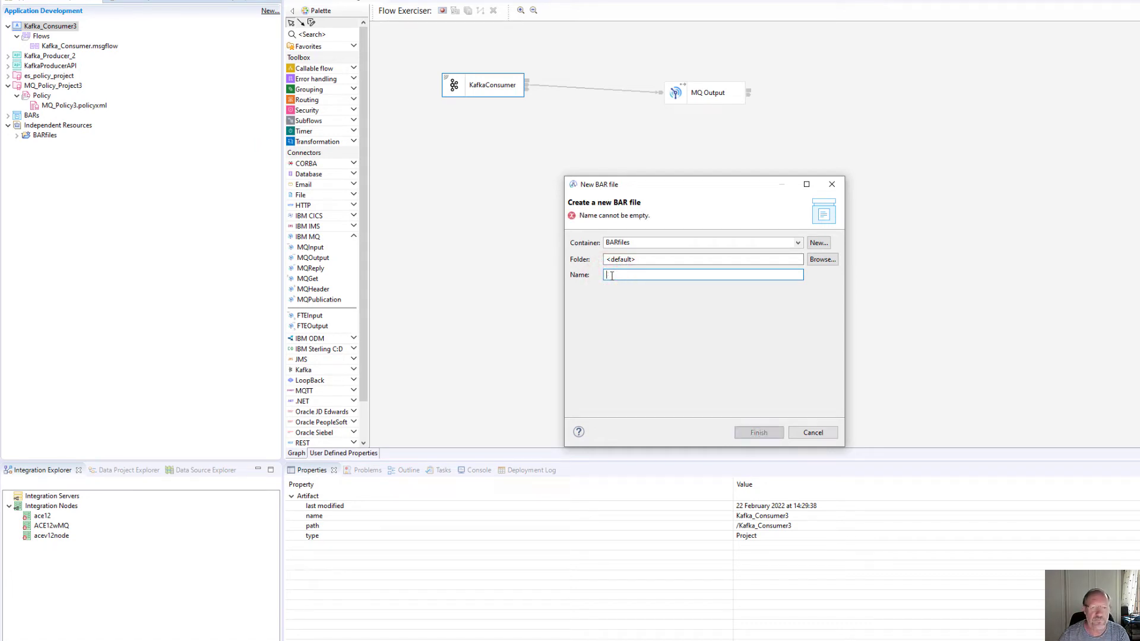
pyautogui.write('KafkaConsumer')
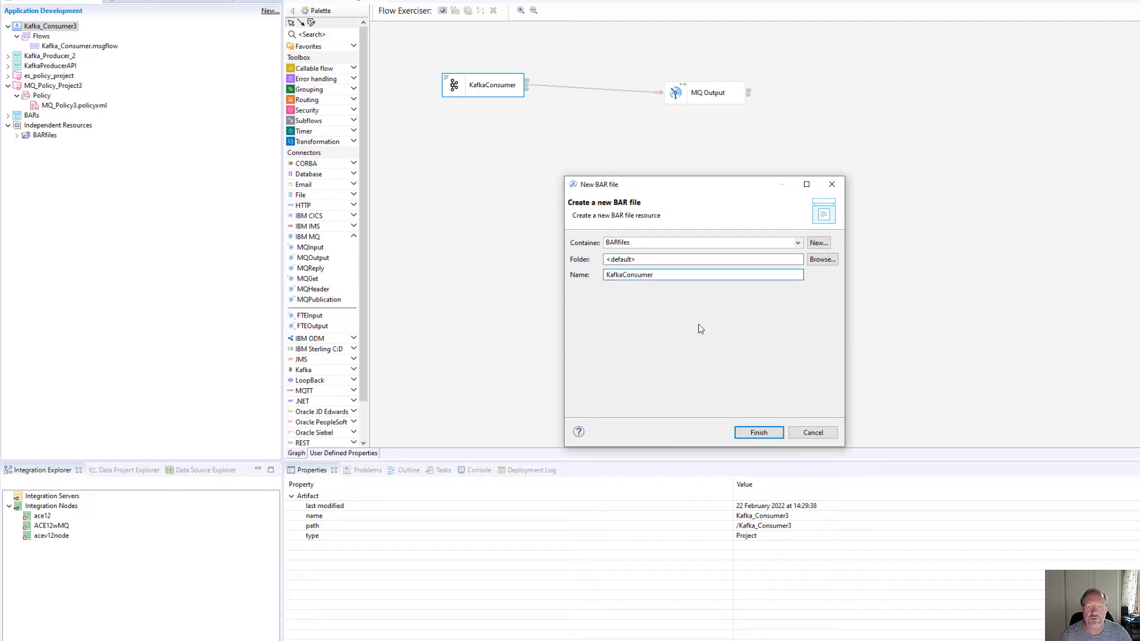
pyautogui.click(760, 435)
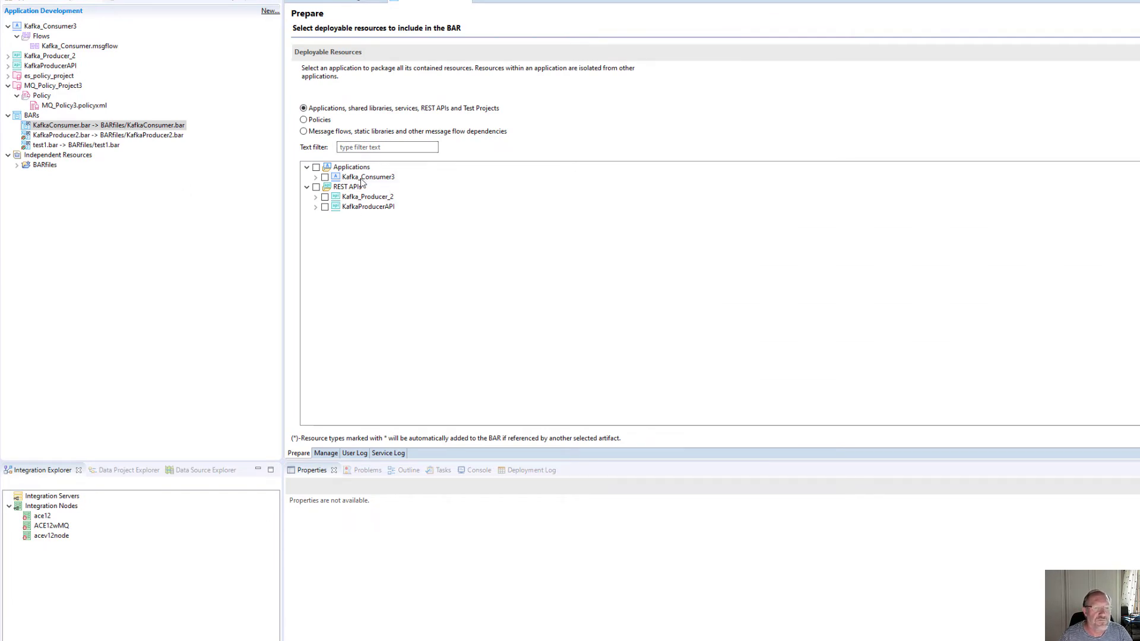
# - Include the Kafka_Consumer3 application in KafkaConsumer.bar, then build and save it
pyautogui.click(315, 166)
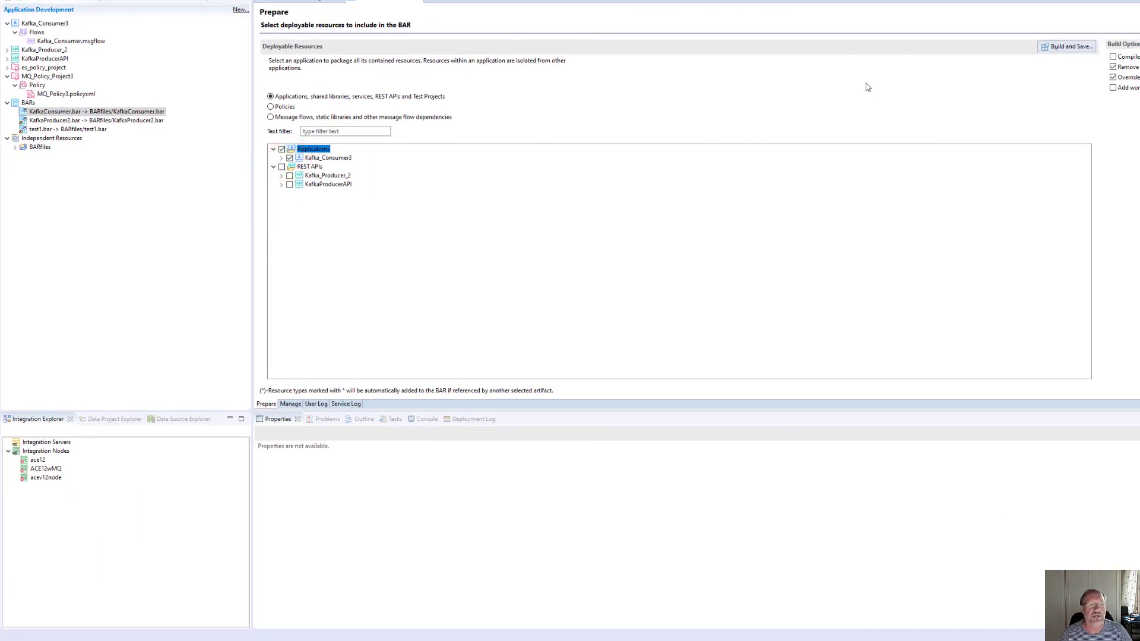
pyautogui.click(1070, 47)
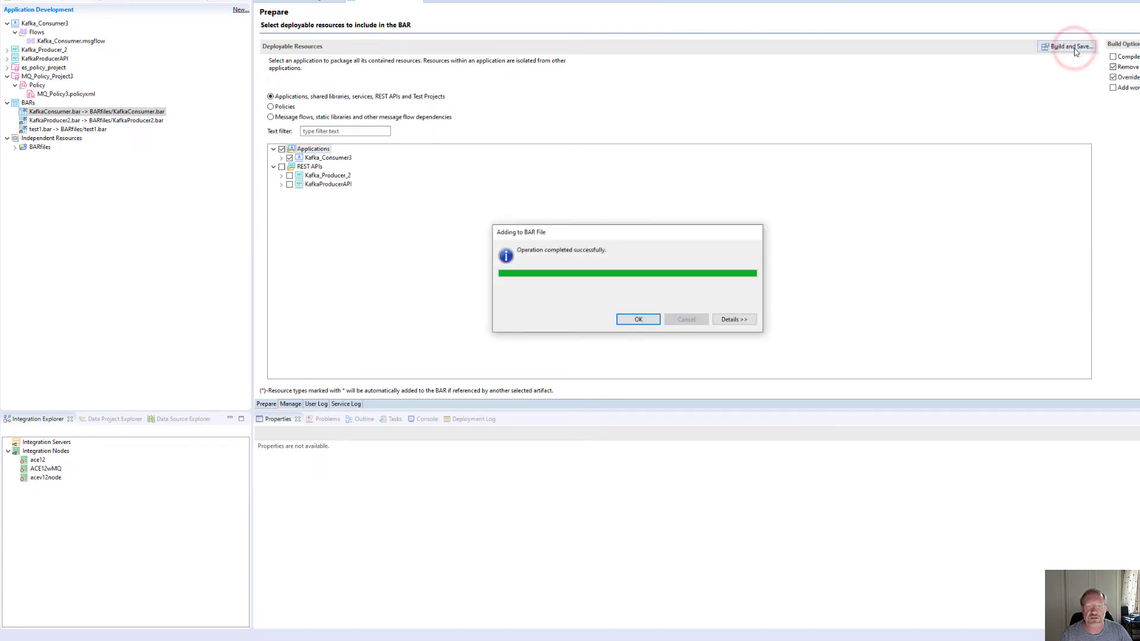
pyautogui.click(648, 319)
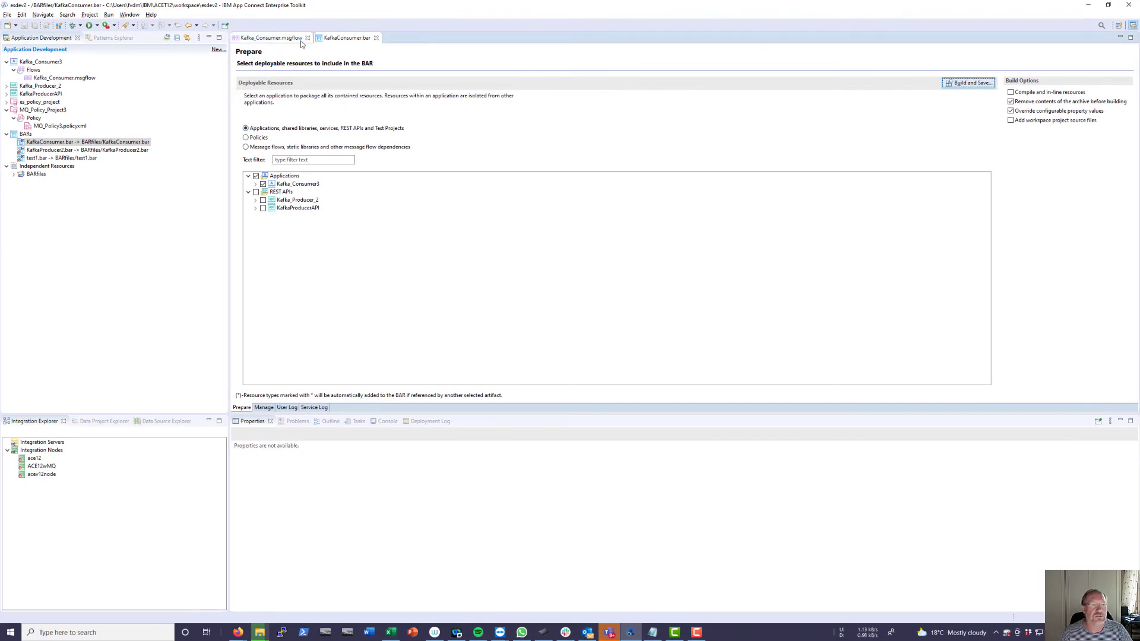
pyautogui.click(277, 37)
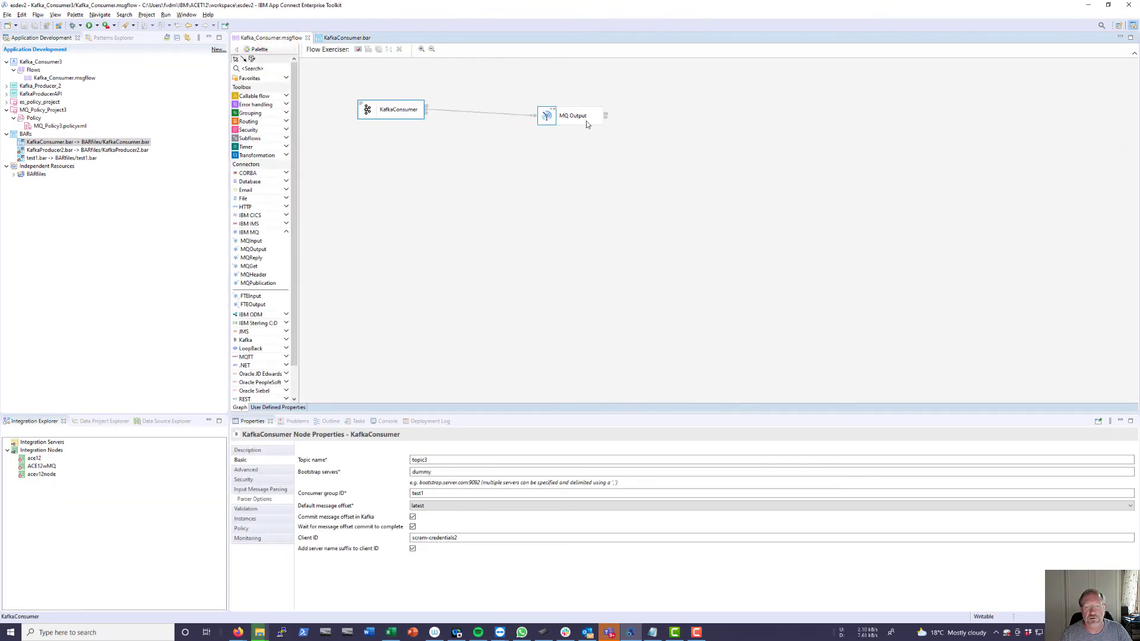
pyautogui.click(1089, 5)
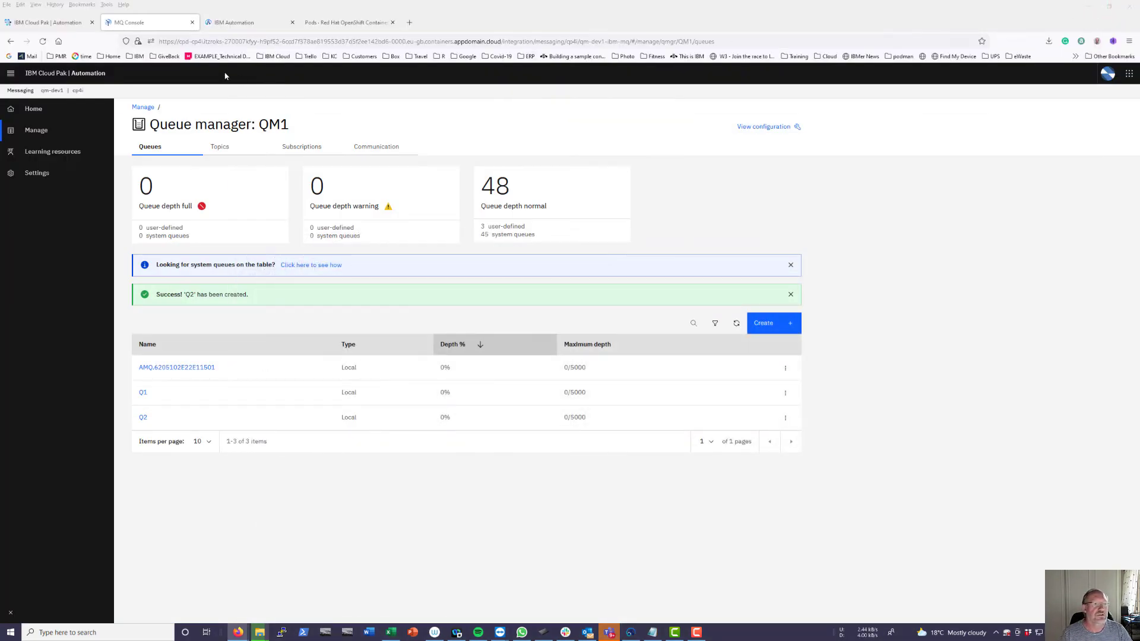
# - Start a new configuration in the App Connect Dashboard with type Policy project
pyautogui.click(235, 22)
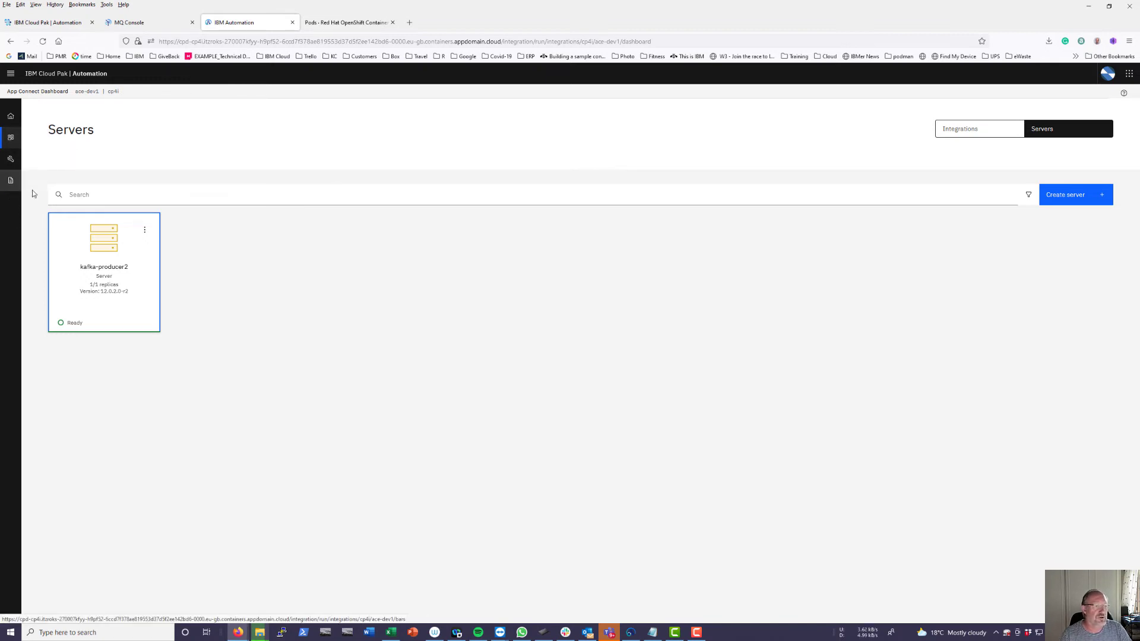
pyautogui.click(11, 158)
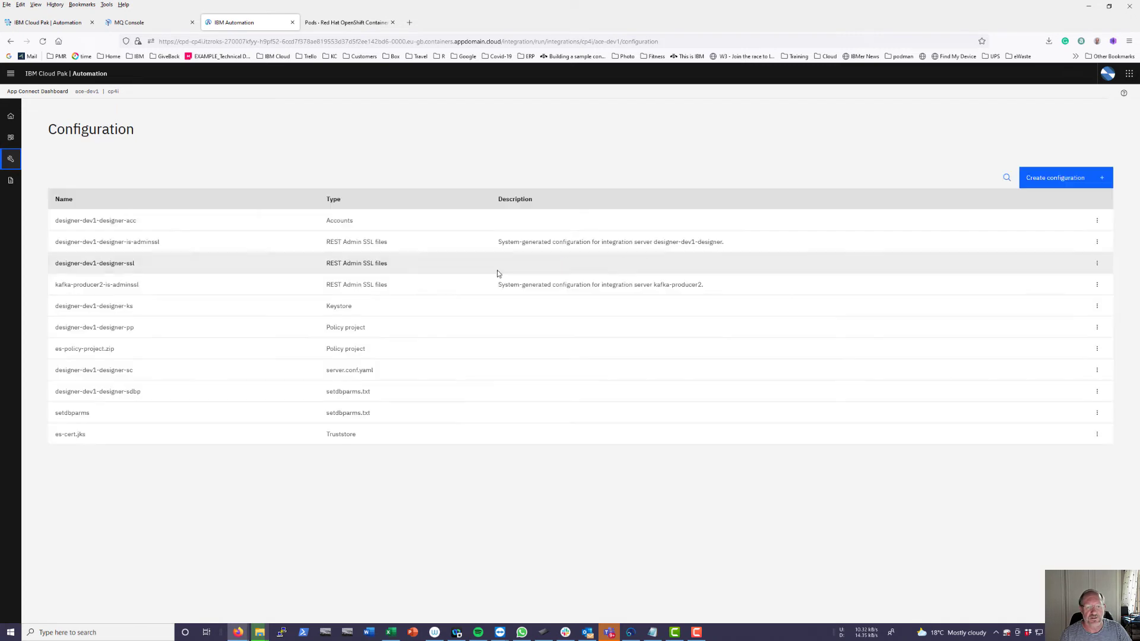
pyautogui.click(496, 270)
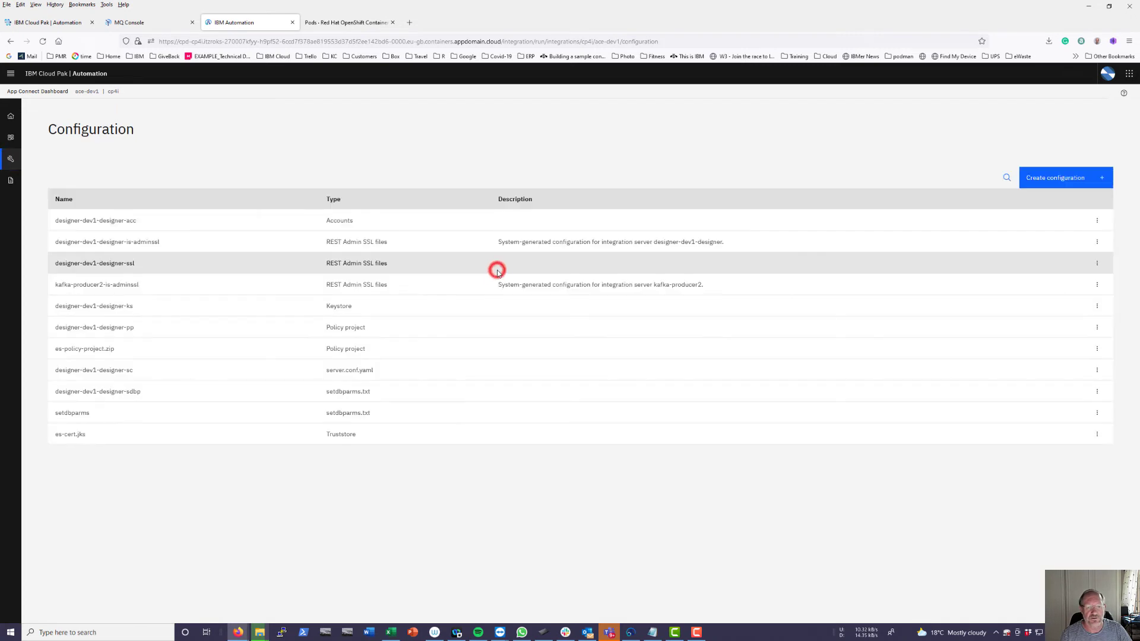
pyautogui.click(1067, 187)
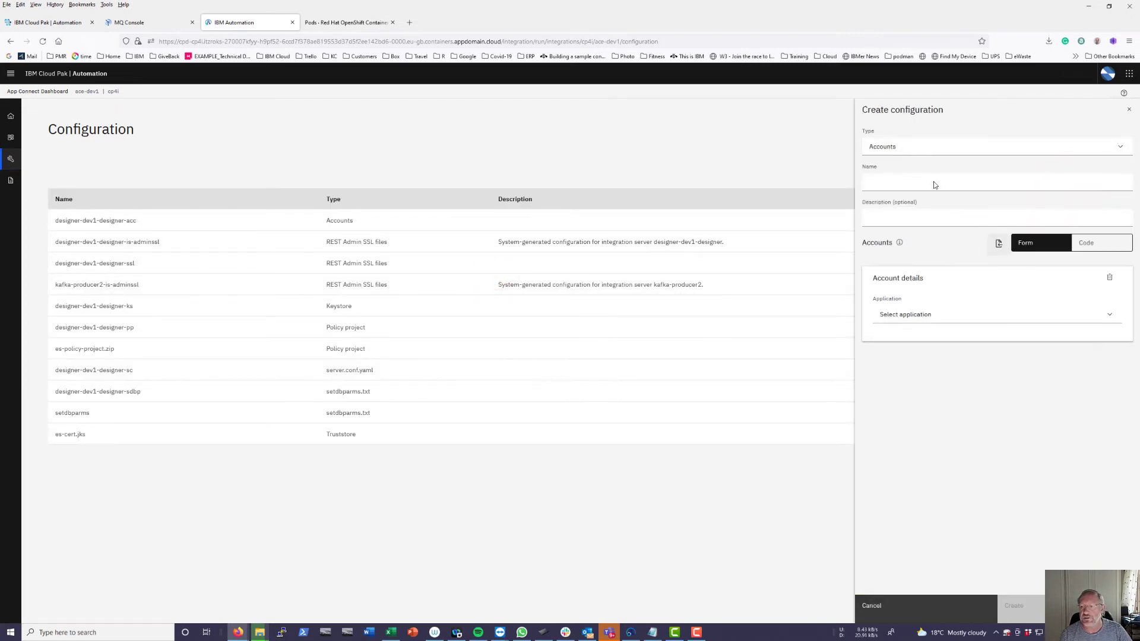
pyautogui.click(903, 147)
pyautogui.scroll(-3, 902, 203)
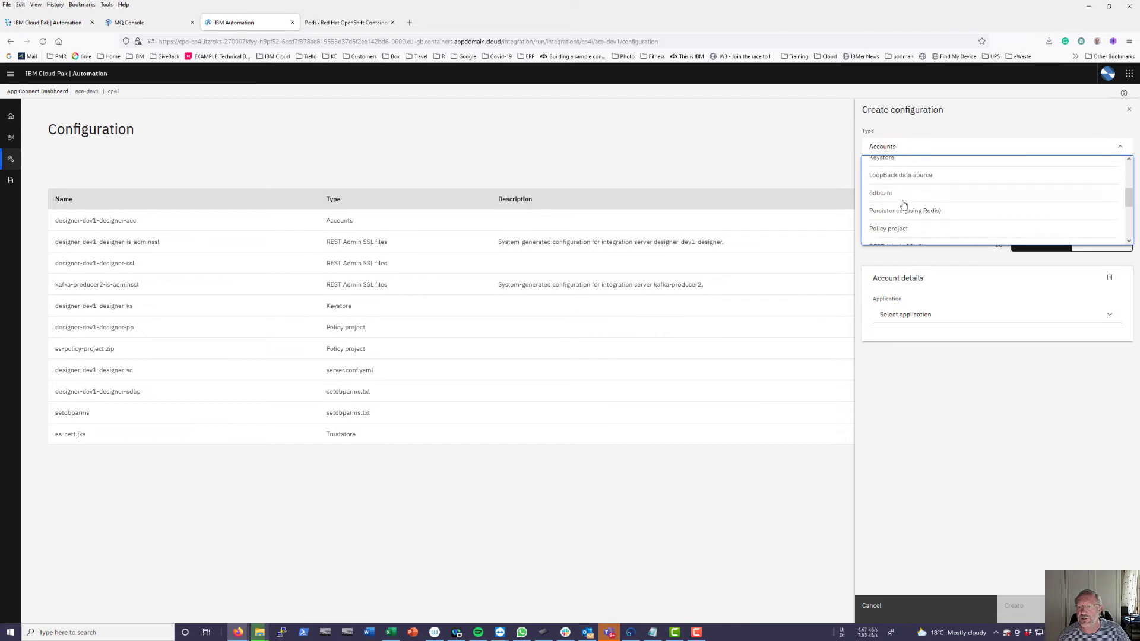
pyautogui.scroll(-2, 902, 204)
pyautogui.click(890, 180)
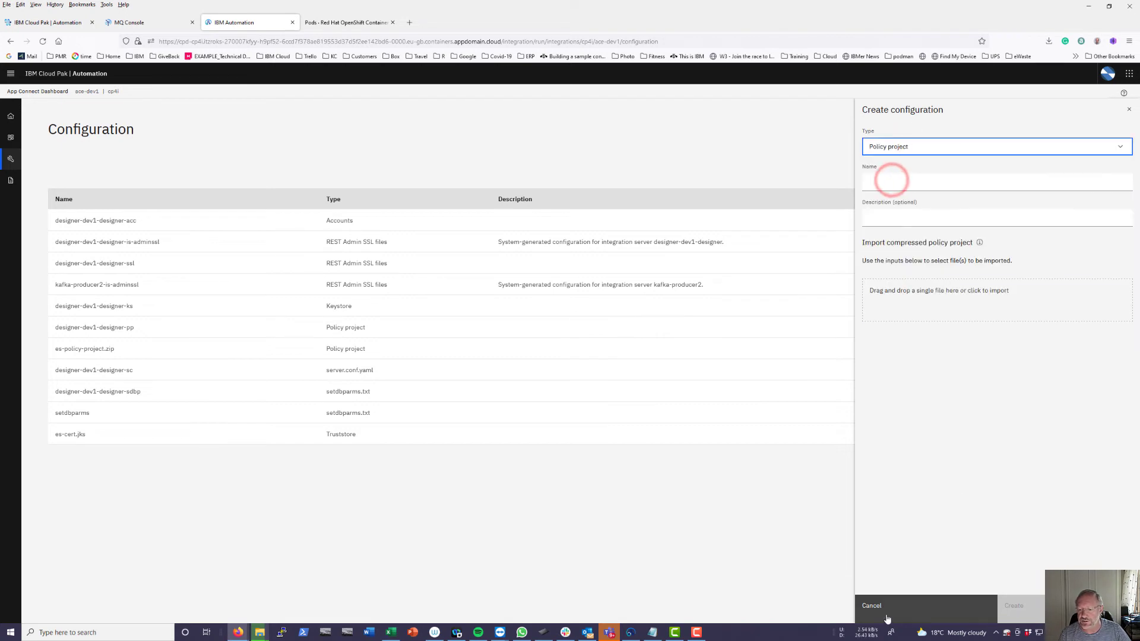
# - Upload MQ_Policy_Project3.zip, rename it mqpolicy3.zip, and create the configuration
pyautogui.click(982, 292)
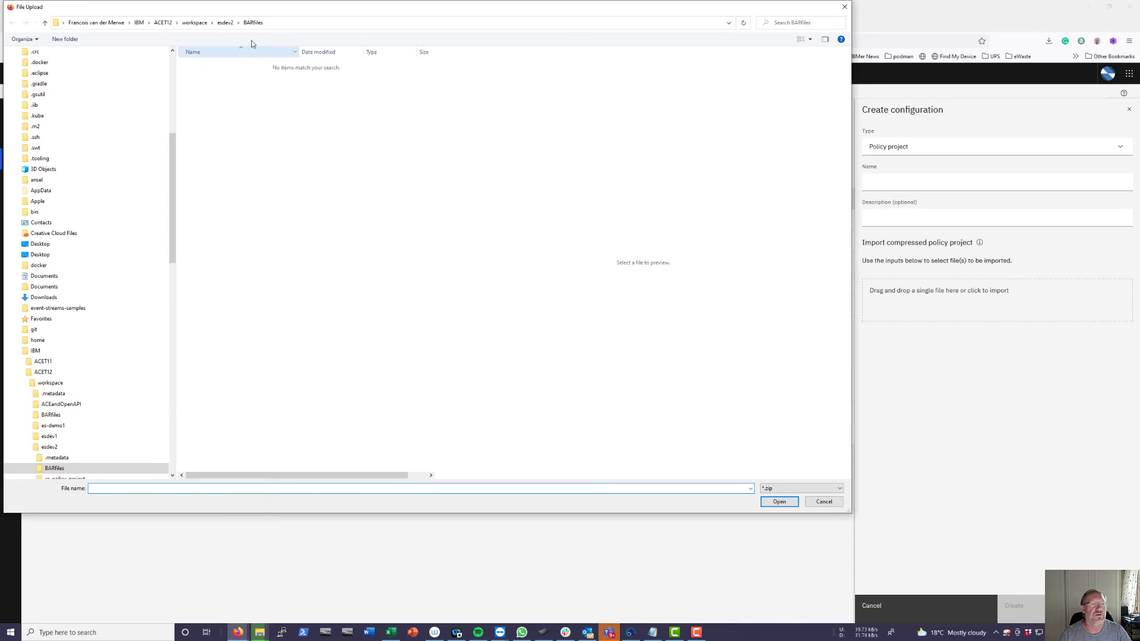
pyautogui.click(225, 22)
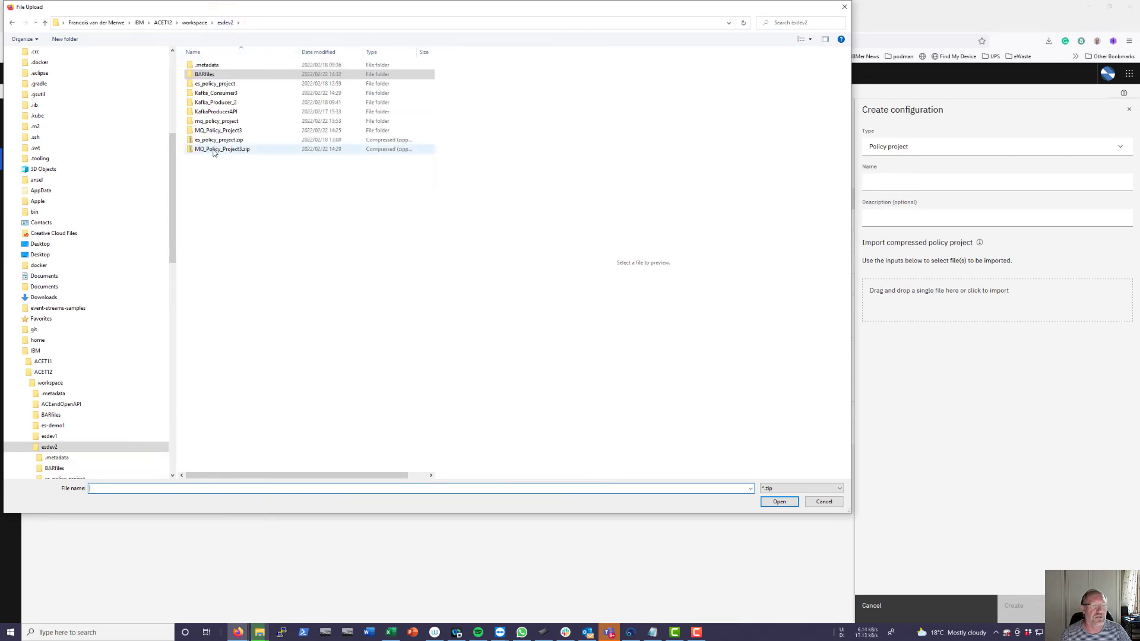
pyautogui.click(213, 149)
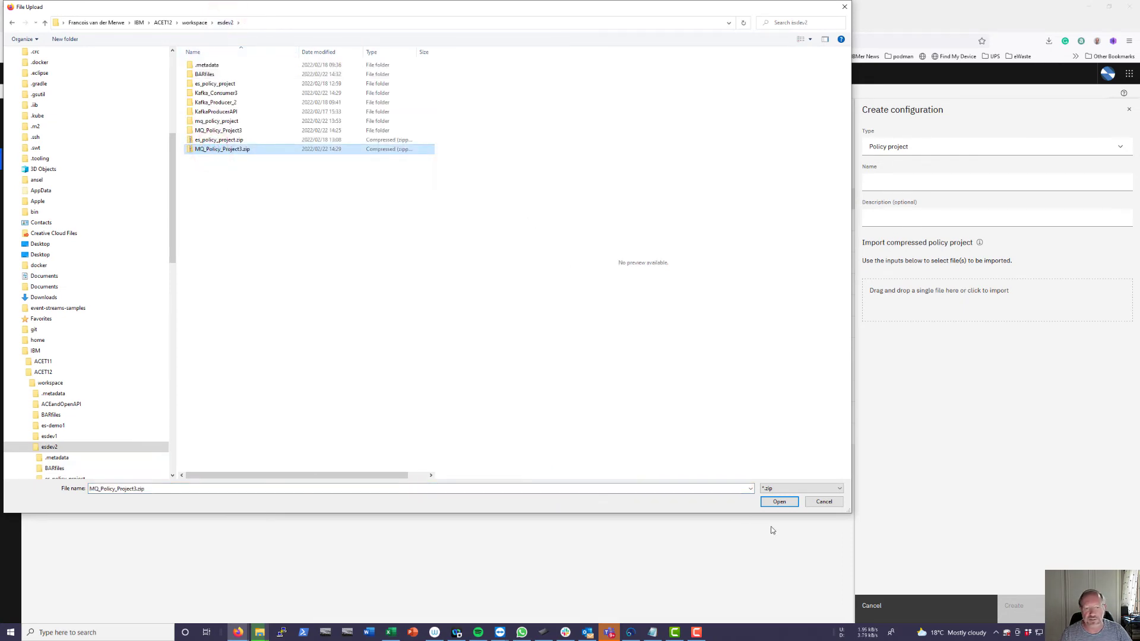
pyautogui.click(779, 501)
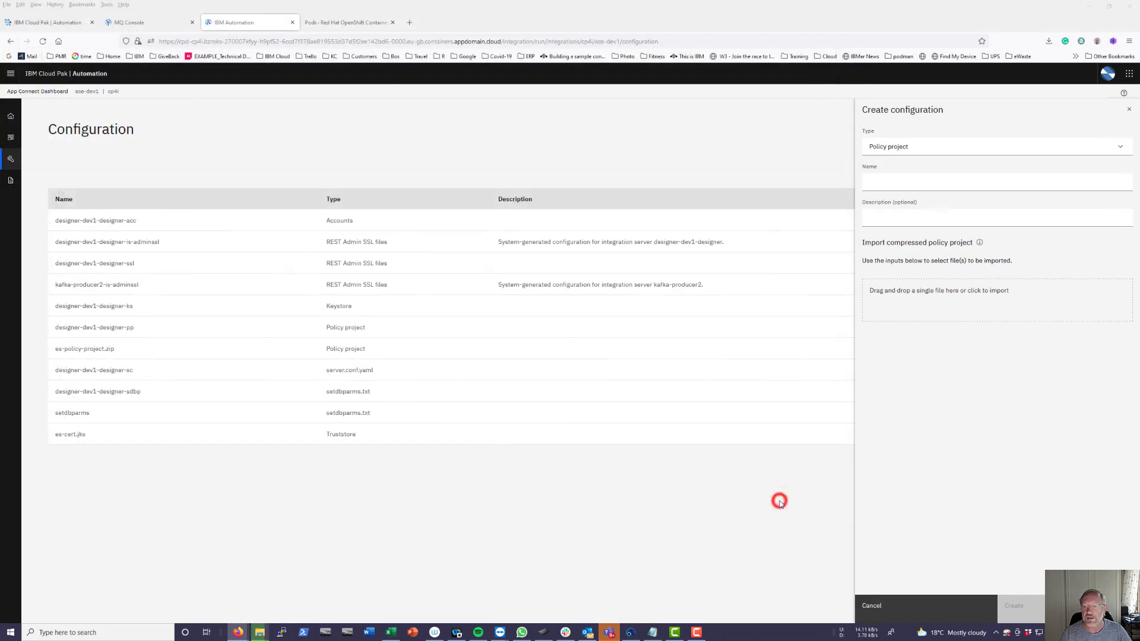
pyautogui.moveTo(914, 183)
pyautogui.mouseDown()
pyautogui.moveTo(868, 182)
pyautogui.moveTo(927, 183)
pyautogui.mouseUp()
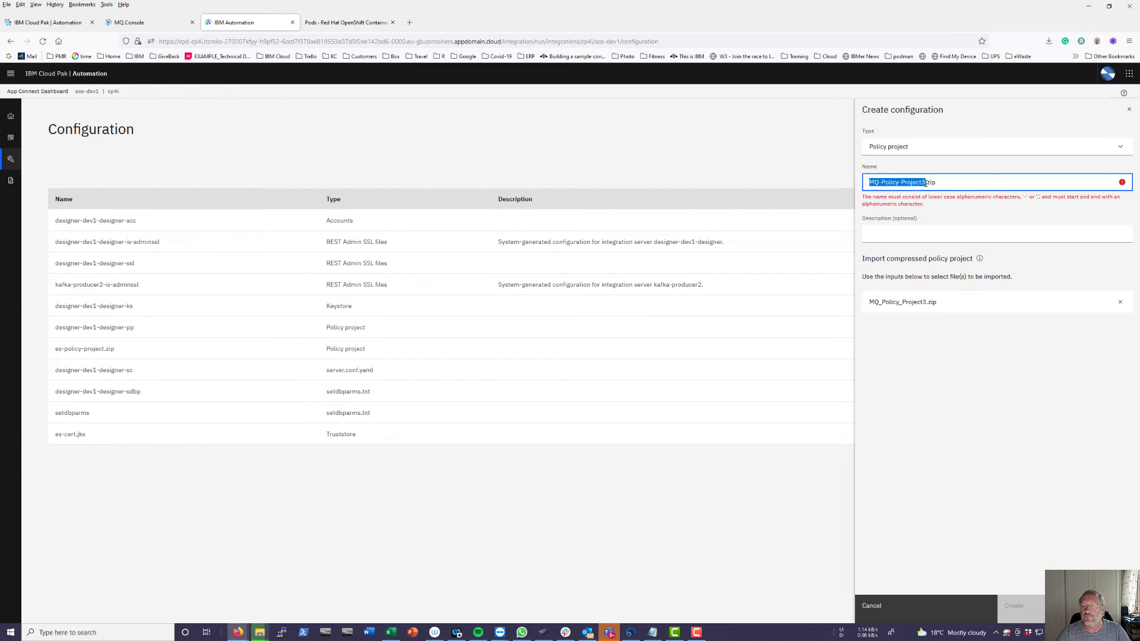
pyautogui.write('mqpolicy3')
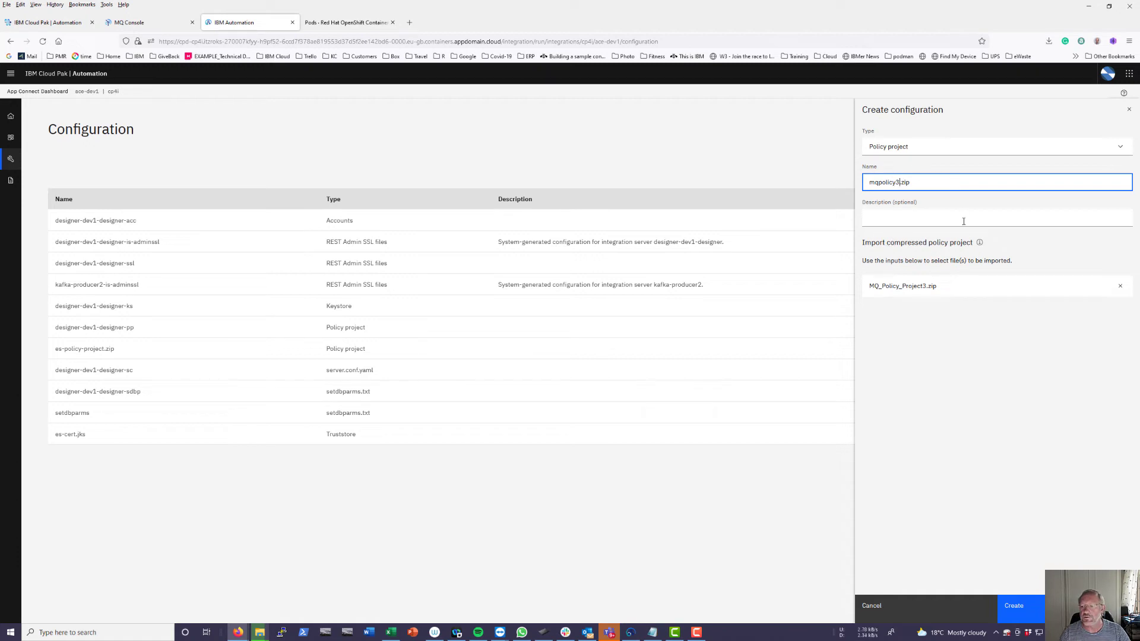
pyautogui.click(1014, 606)
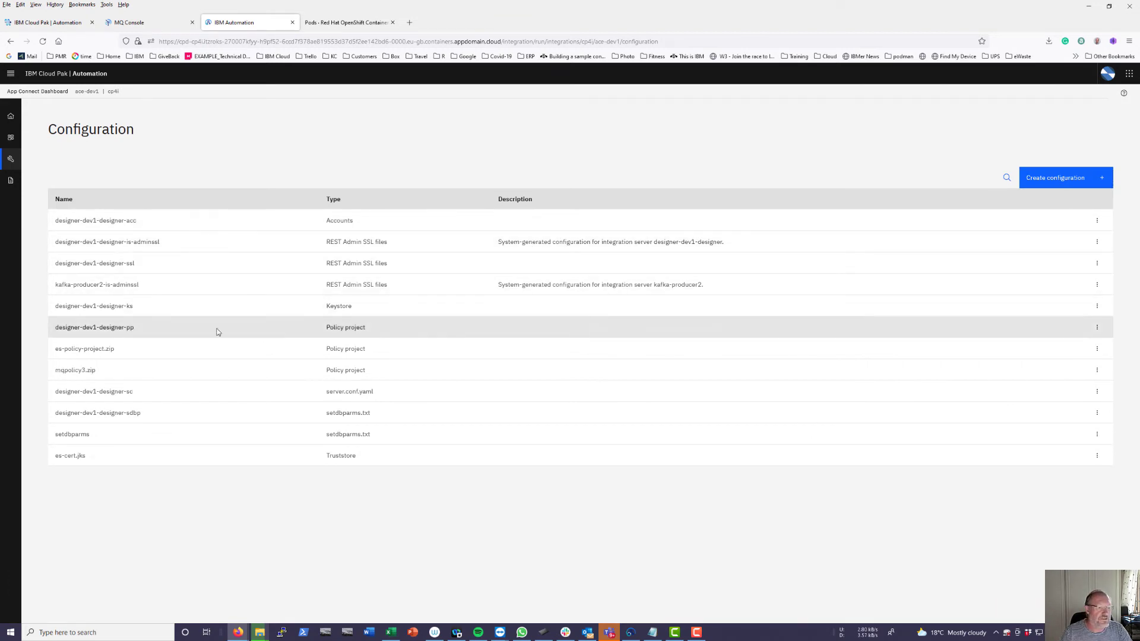
# - Import KafkaConsumer.bar from the BARfiles folder into the Dashboard's BAR files list
pyautogui.click(10, 179)
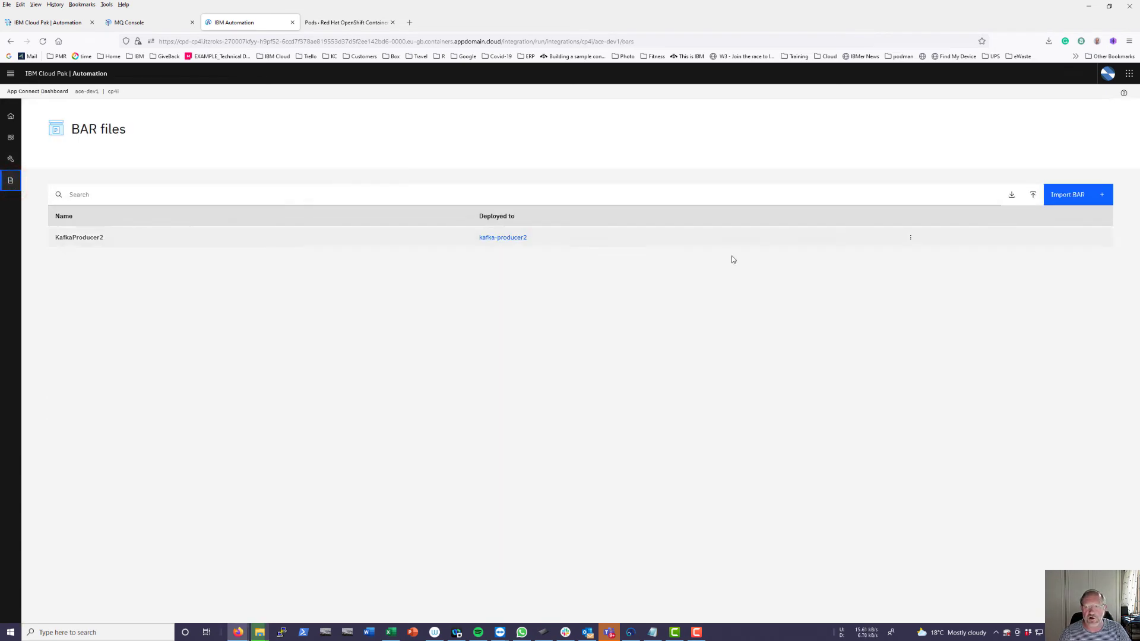
pyautogui.click(1066, 197)
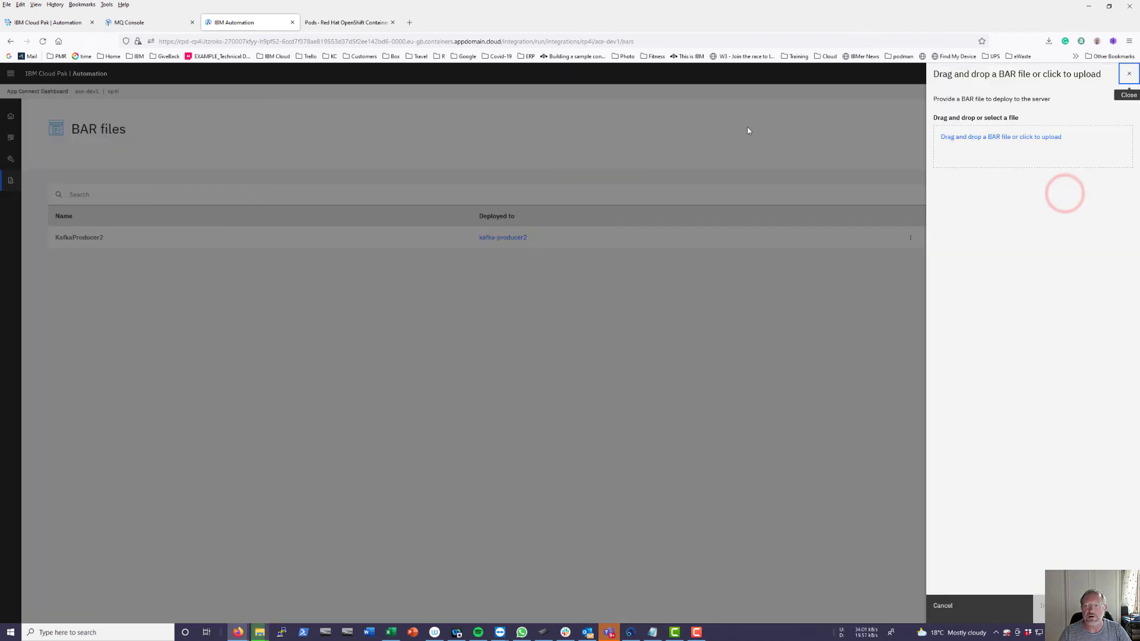
pyautogui.click(1026, 138)
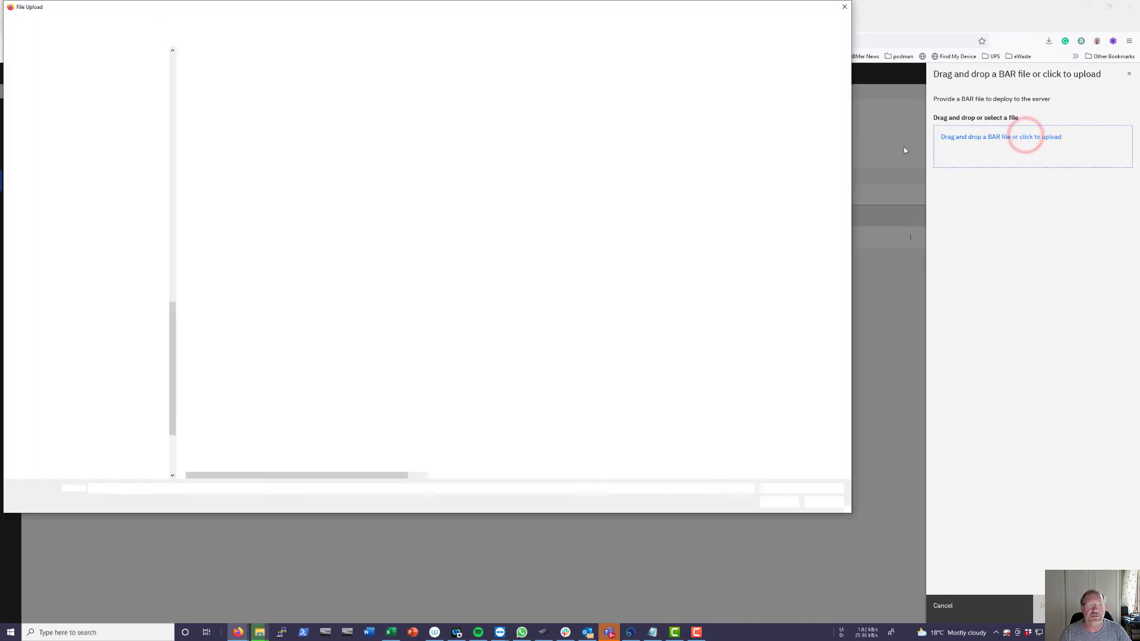
pyautogui.doubleClick(217, 74)
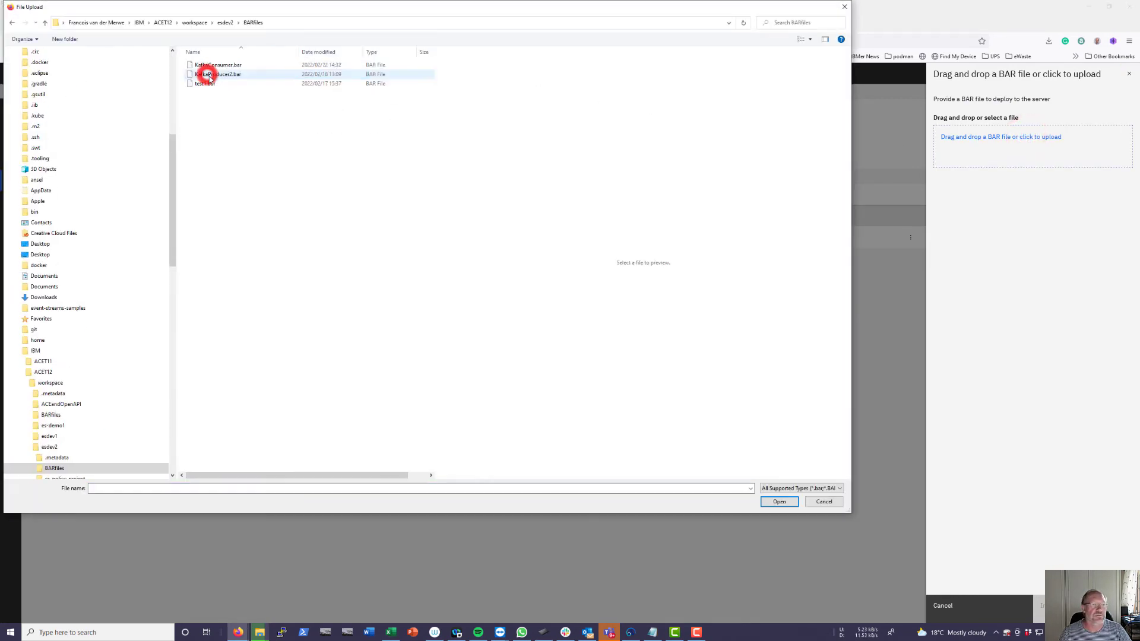
pyautogui.click(219, 65)
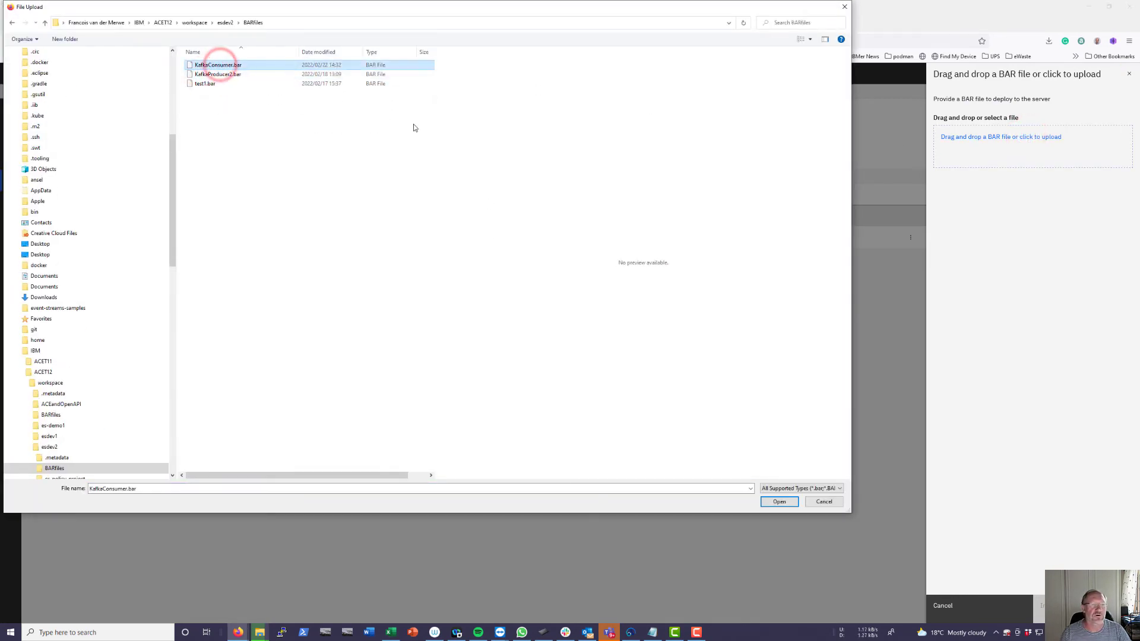
pyautogui.click(779, 502)
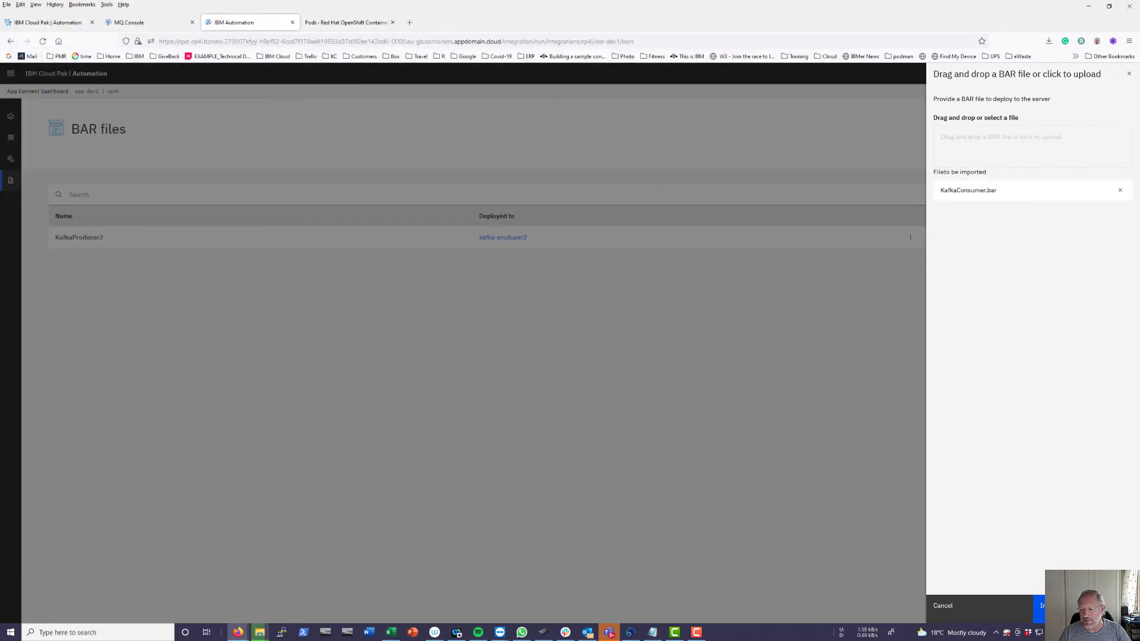
pyautogui.click(1051, 605)
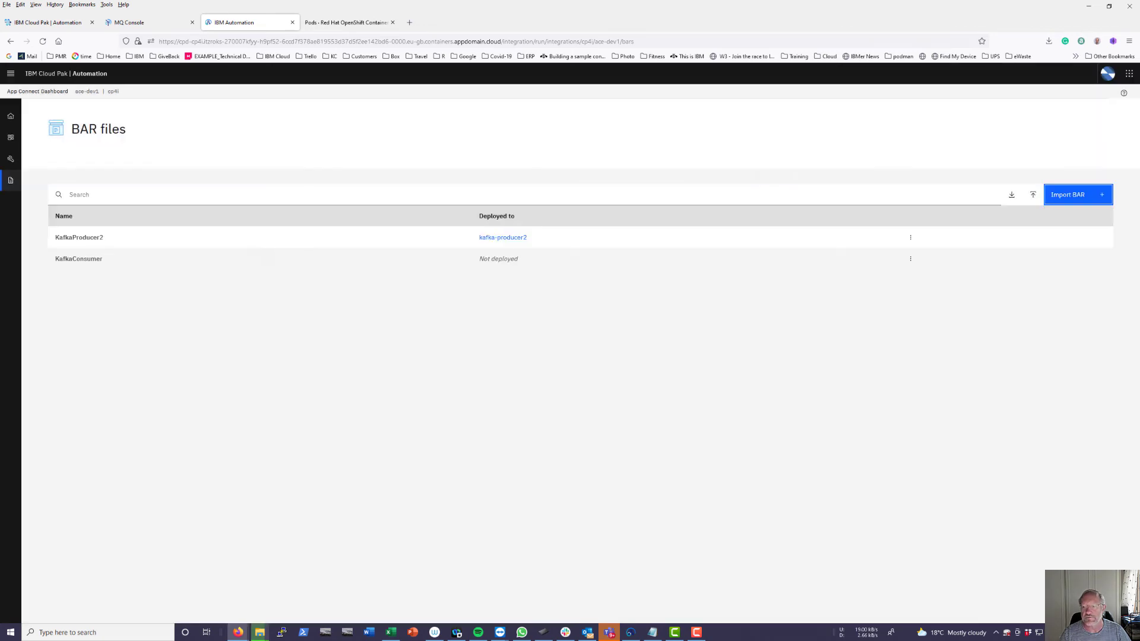
# - Start a new Quick start toolkit integration server that deploys the KafkaConsumer BAR
pyautogui.click(12, 140)
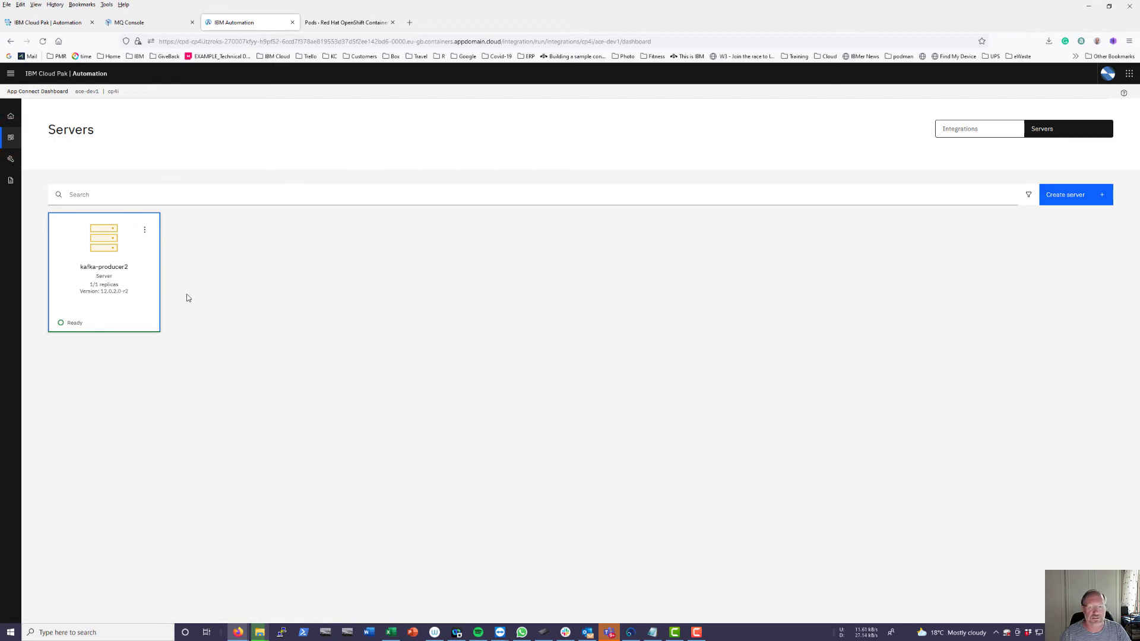
pyautogui.click(1081, 200)
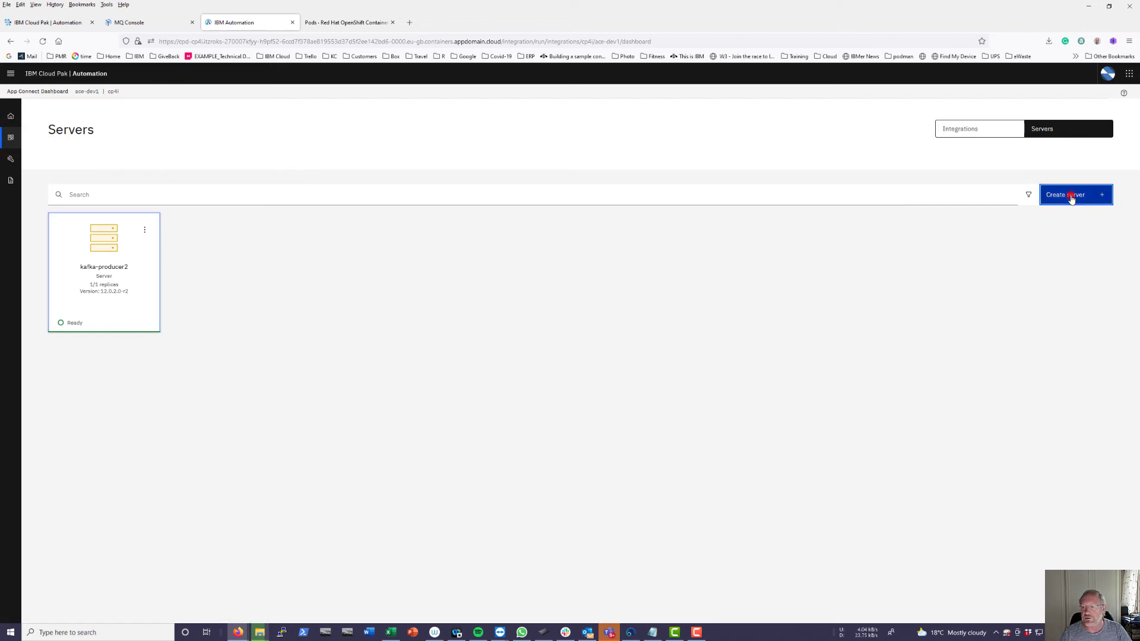
pyautogui.click(313, 261)
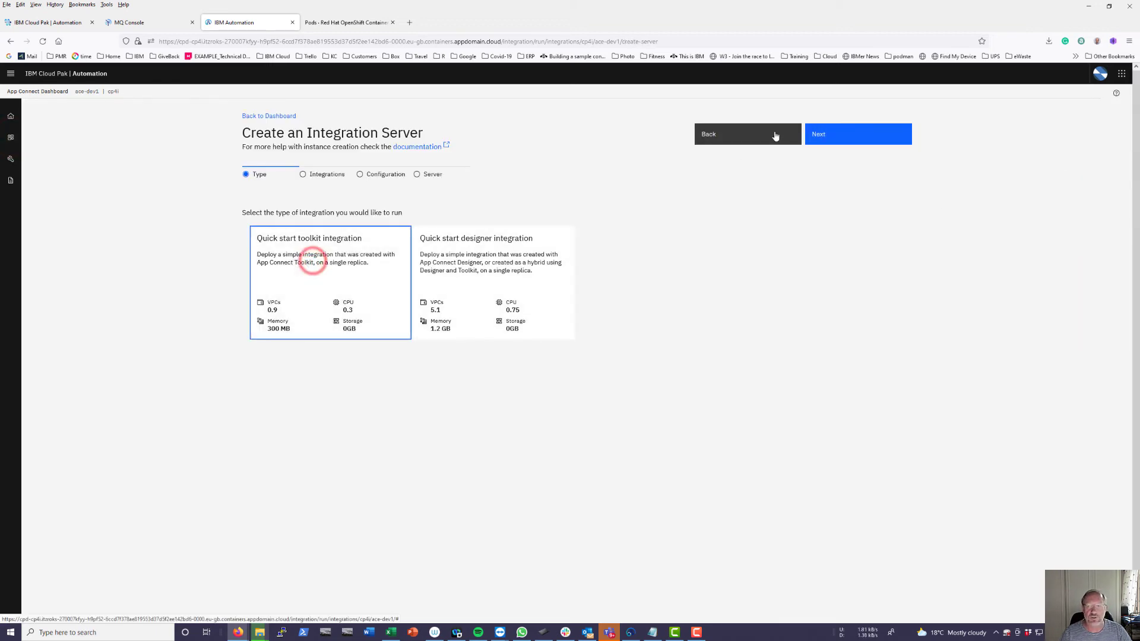
pyautogui.click(820, 135)
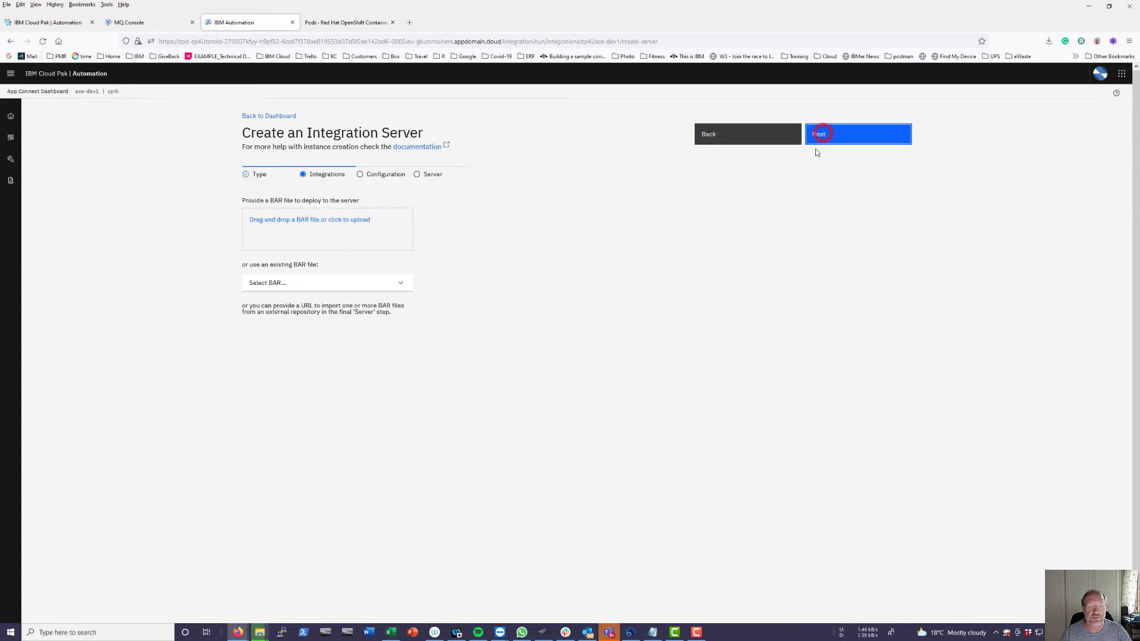
pyautogui.click(272, 283)
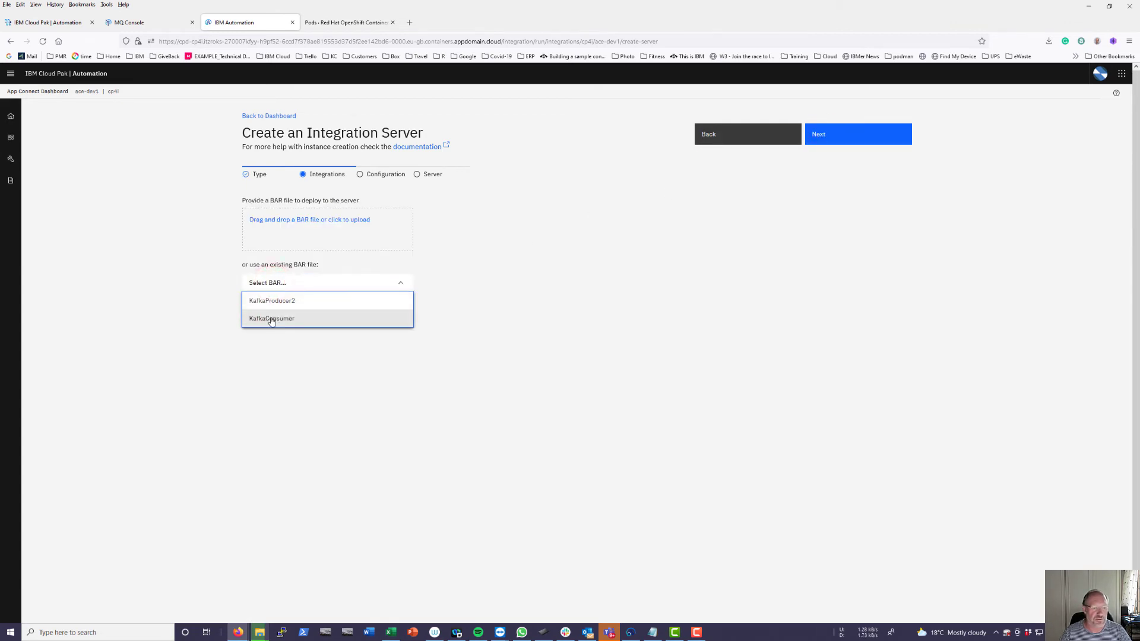
pyautogui.click(272, 319)
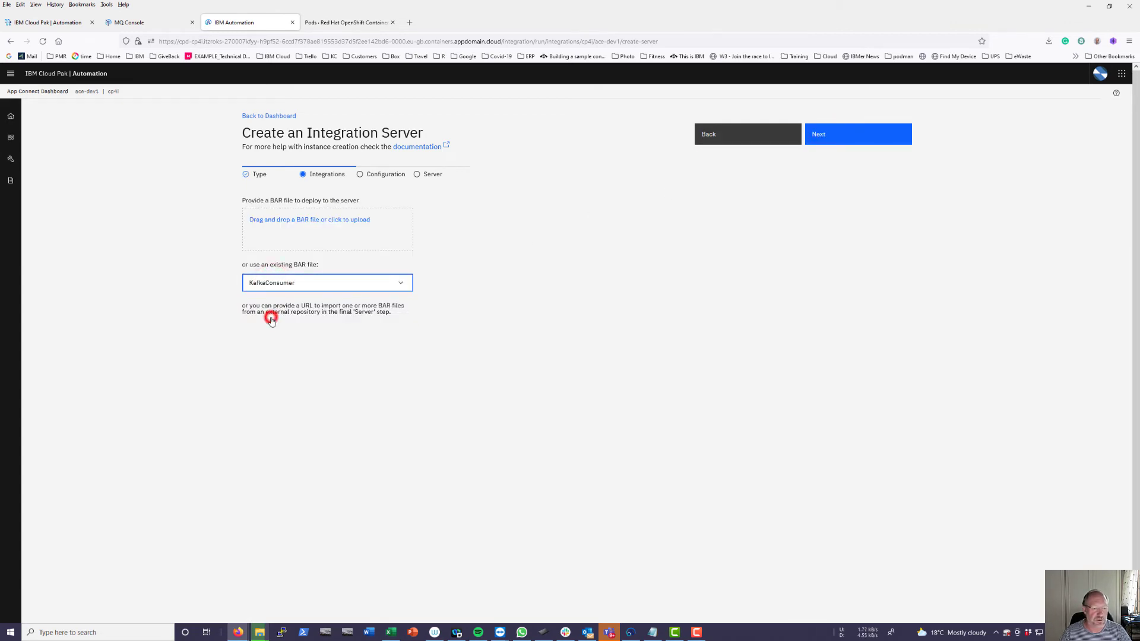
pyautogui.click(822, 137)
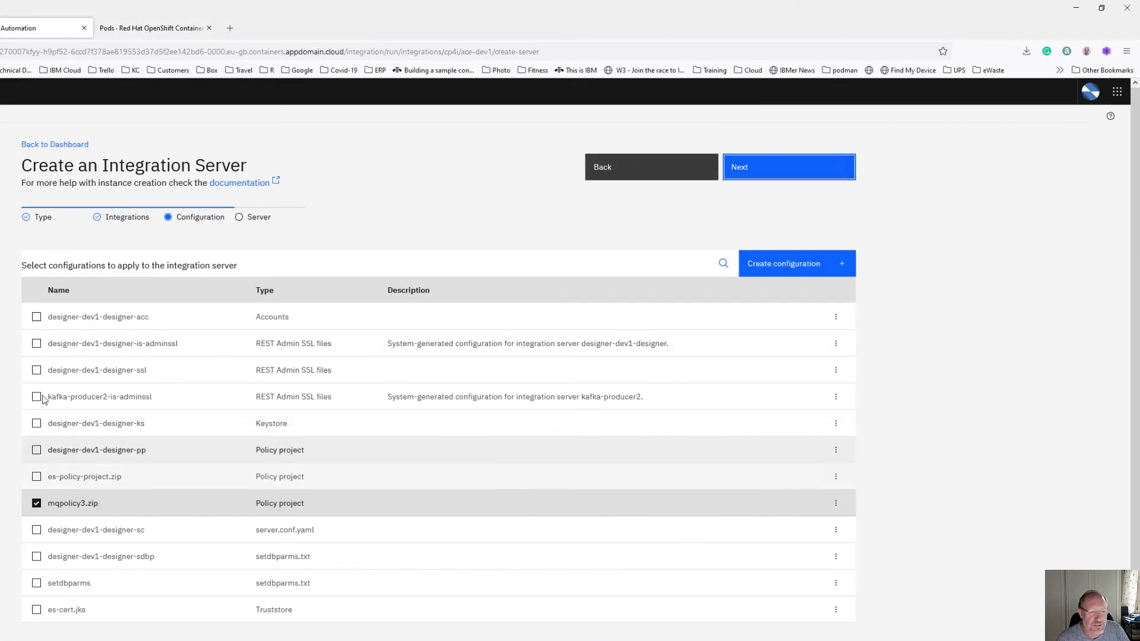
# - Select es-policy-project.zip, setdbparms and es-cert.jks as the server's configurations
pyautogui.click(36, 478)
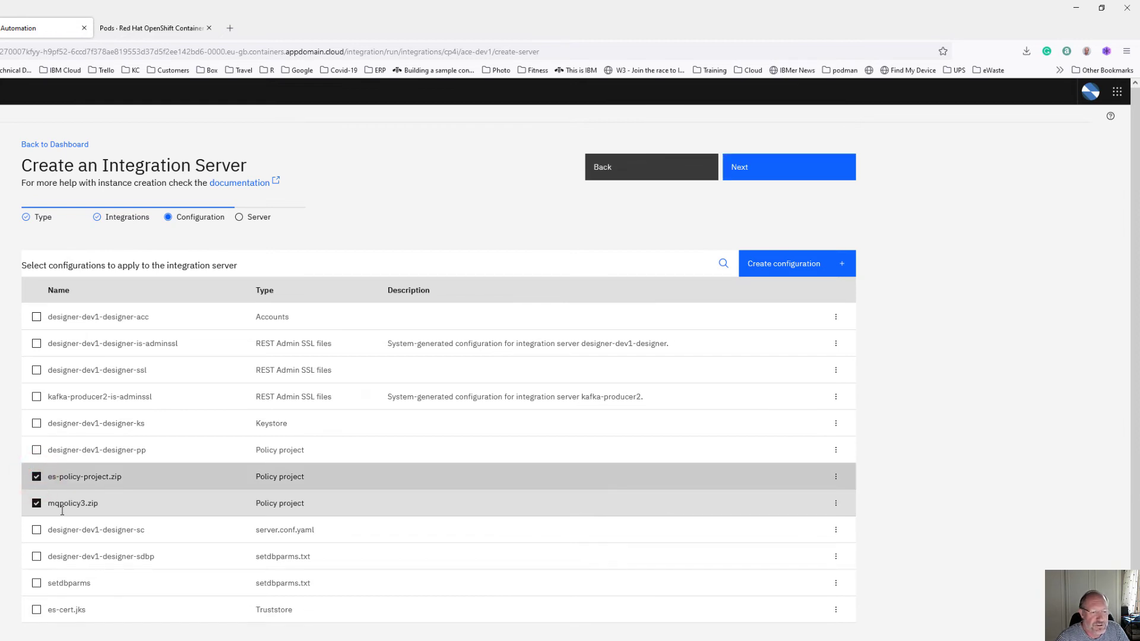
pyautogui.click(36, 584)
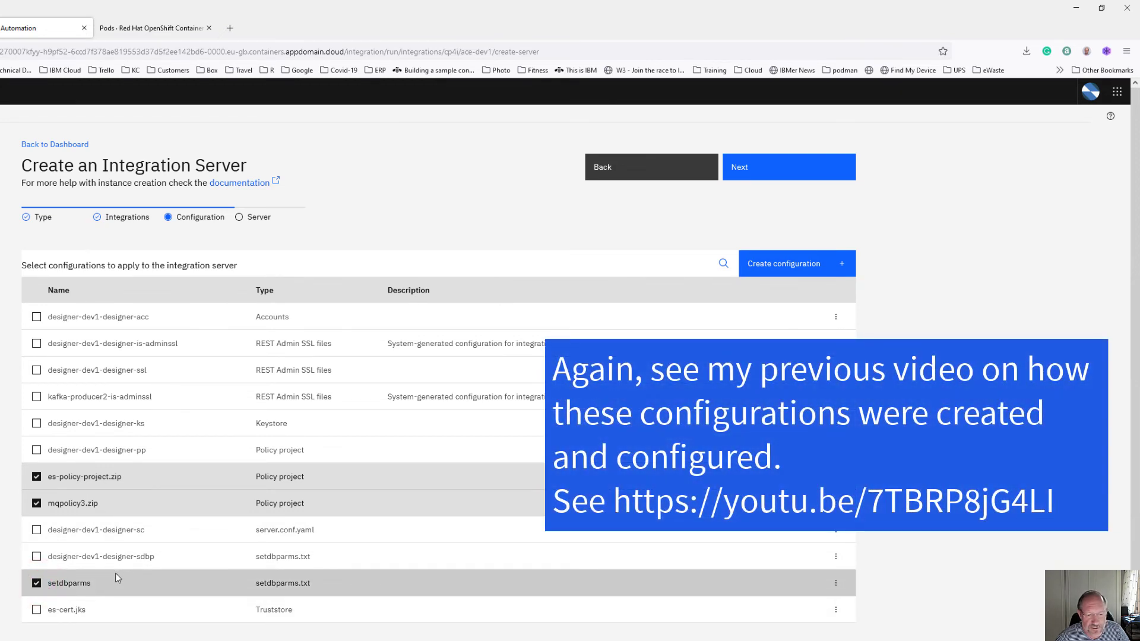
pyautogui.click(36, 610)
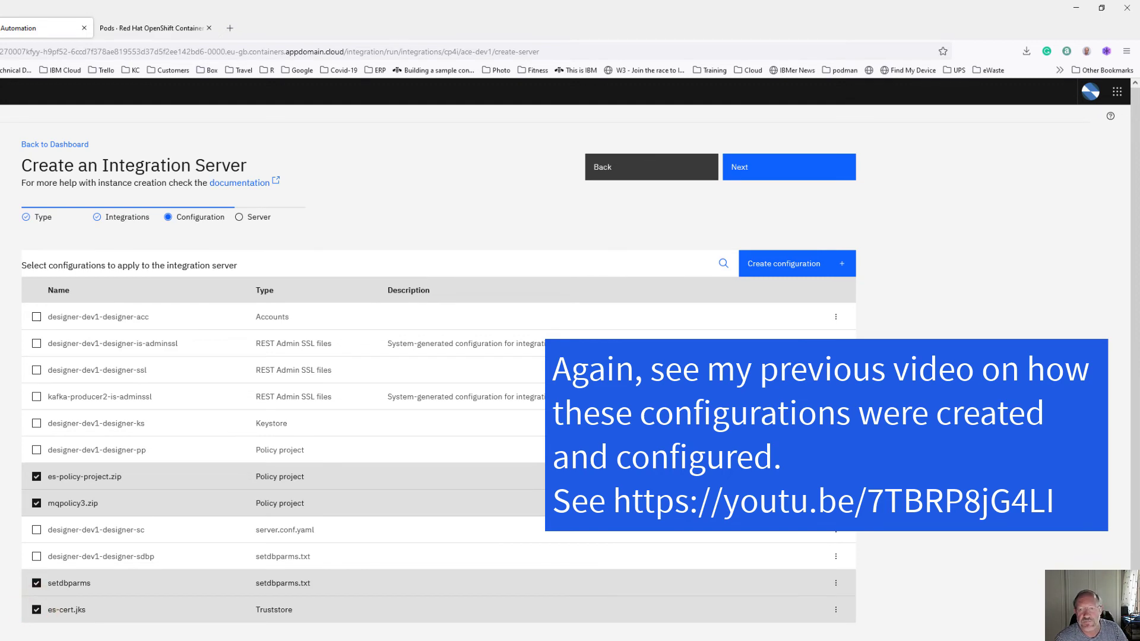
# - Name the new integration server kafka-consumer
pyautogui.click(749, 171)
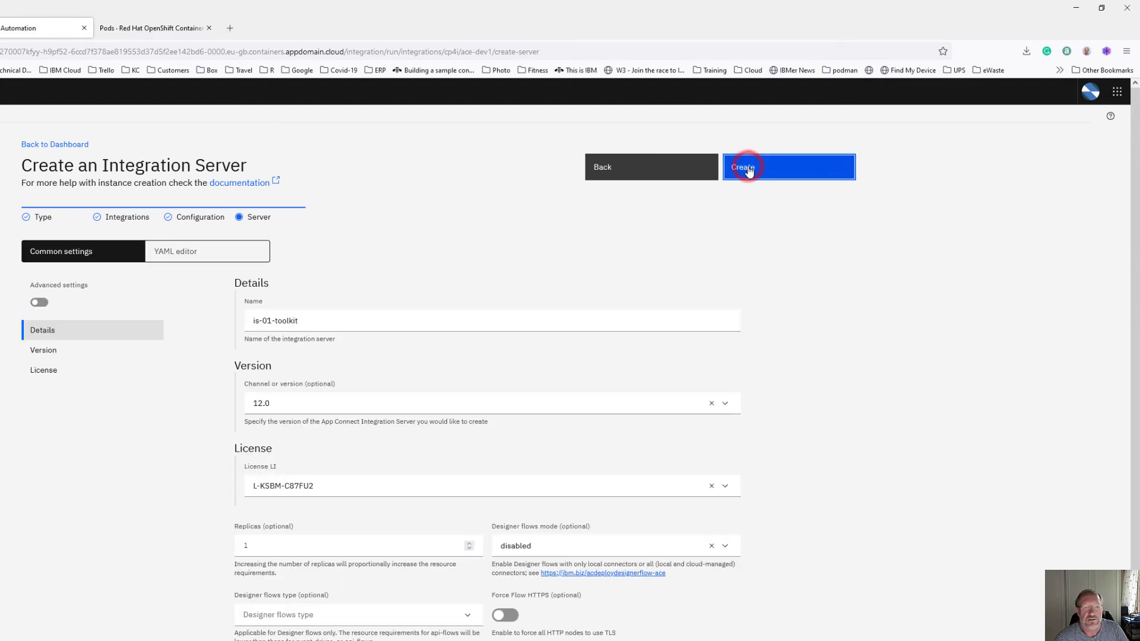
pyautogui.tripleClick(307, 327)
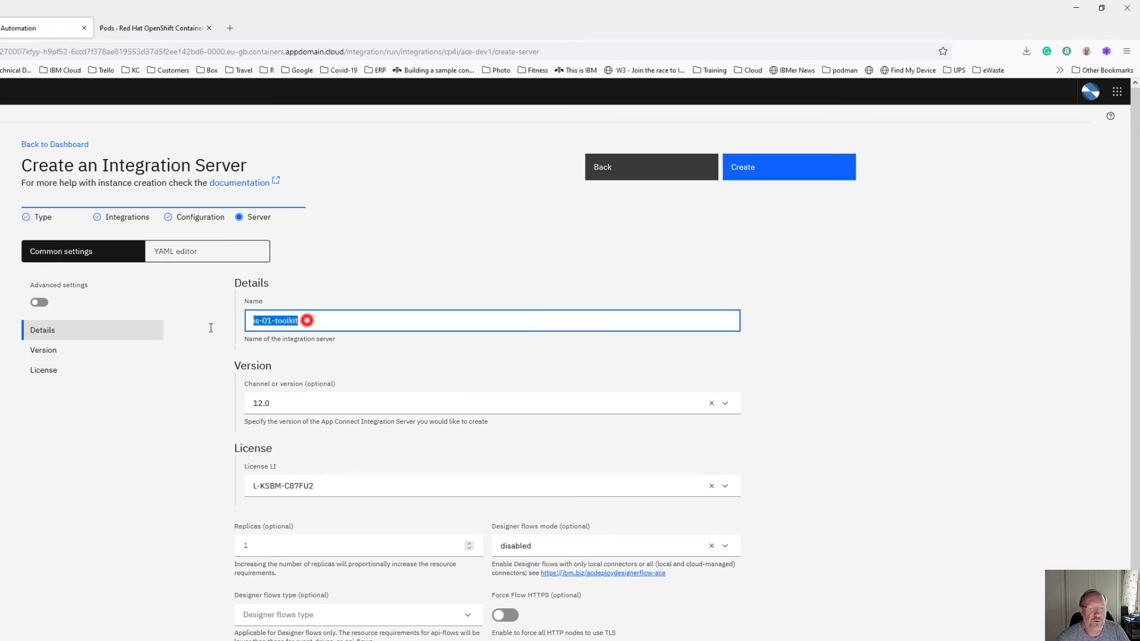
pyautogui.write('kaf')
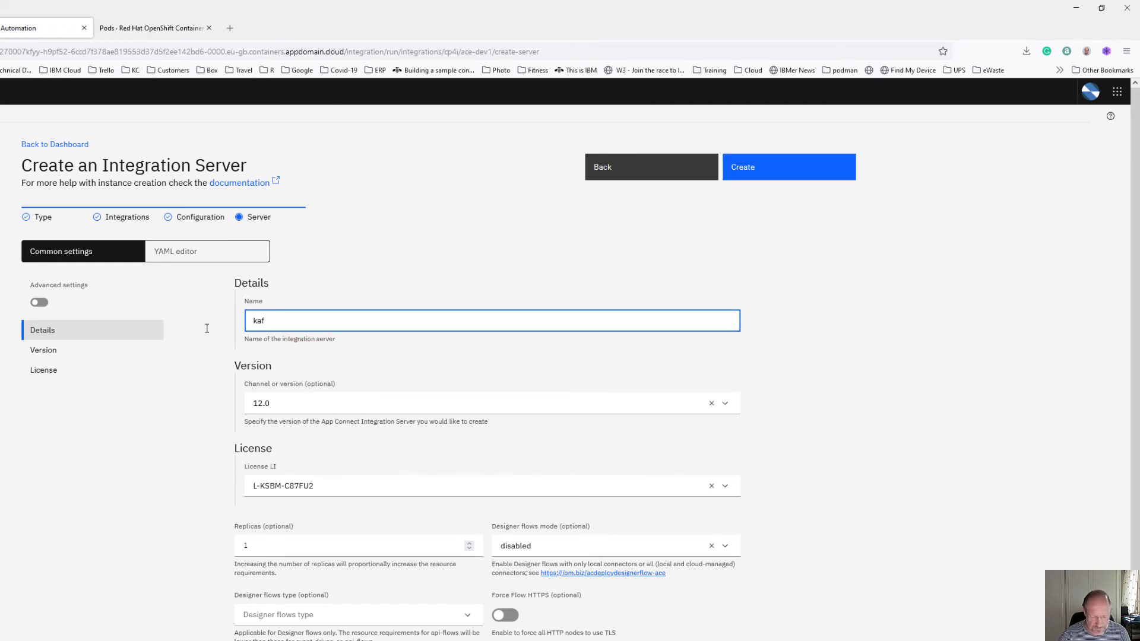
pyautogui.write('ka-')
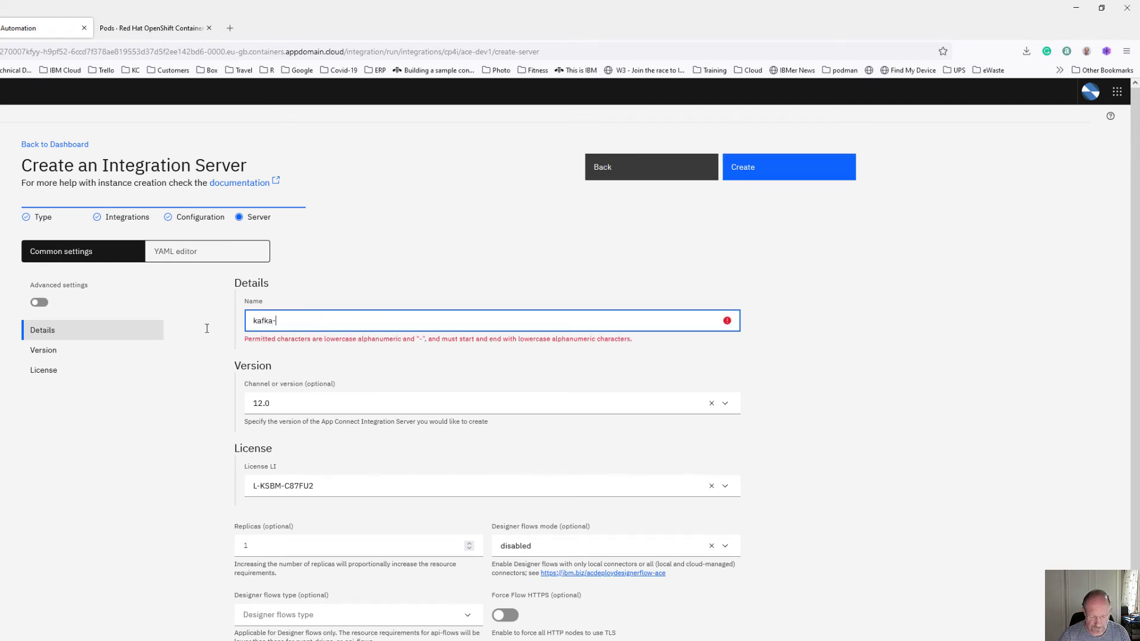
pyautogui.write('consumer')
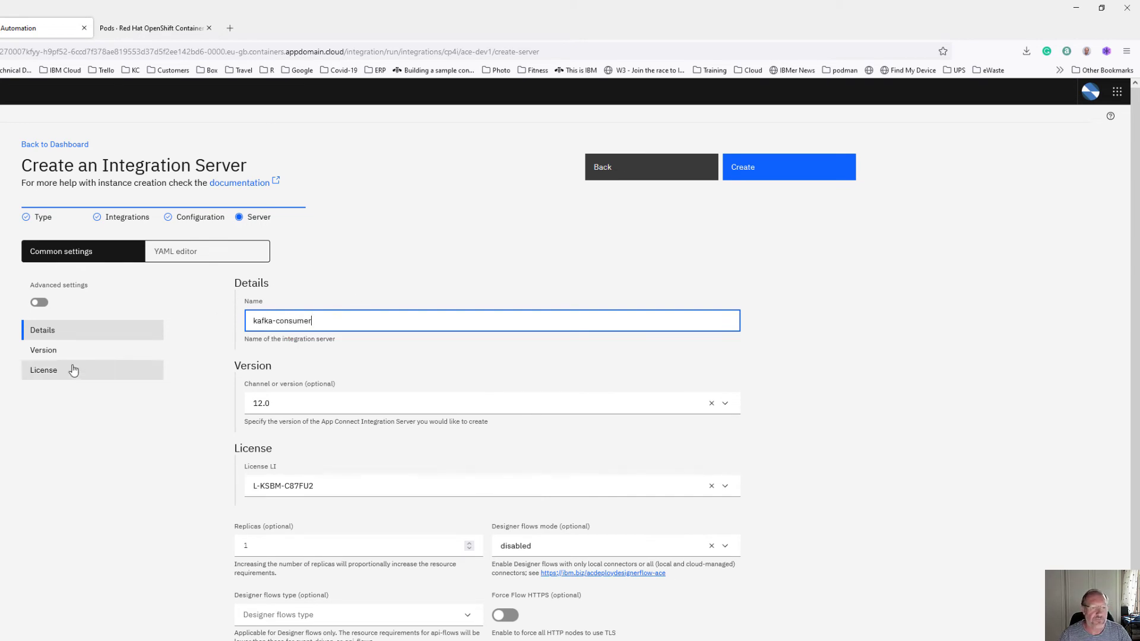
# - Enable advanced settings, set CPU limit 1 and memory limit 512Mi, and create the server
pyautogui.click(38, 301)
pyautogui.scroll(-3, 320, 378)
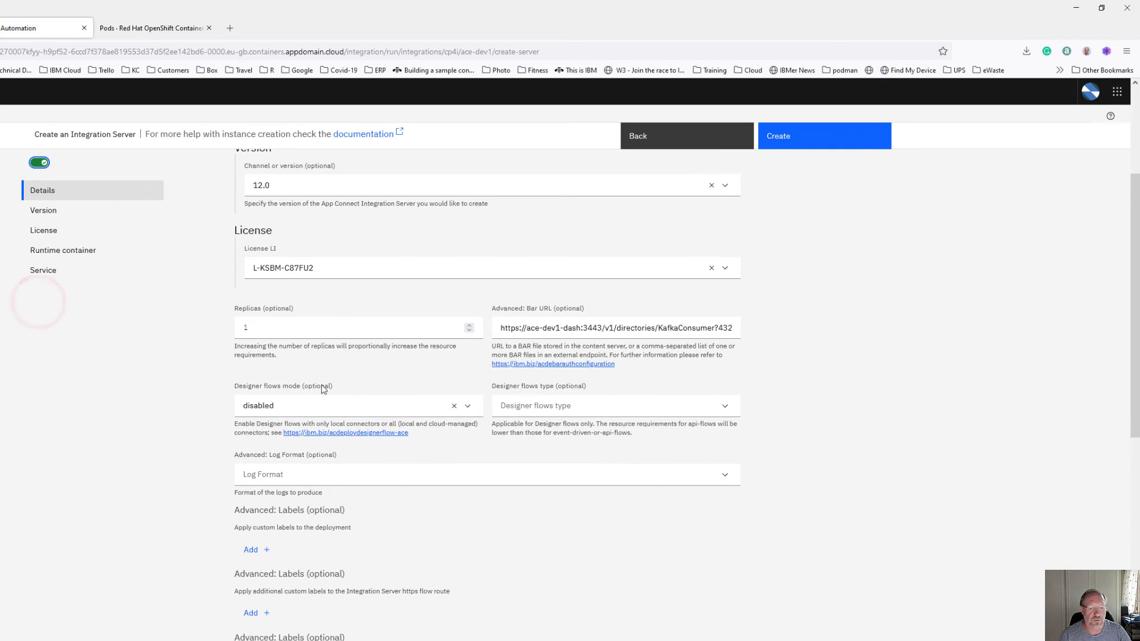
pyautogui.scroll(-10, 324, 632)
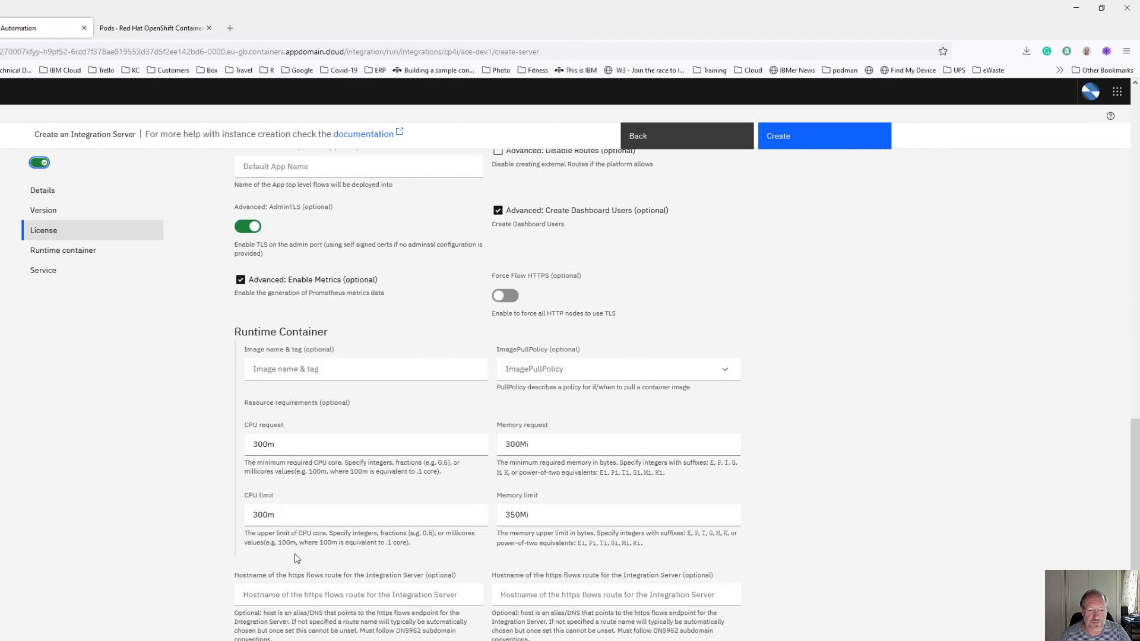
pyautogui.doubleClick(287, 522)
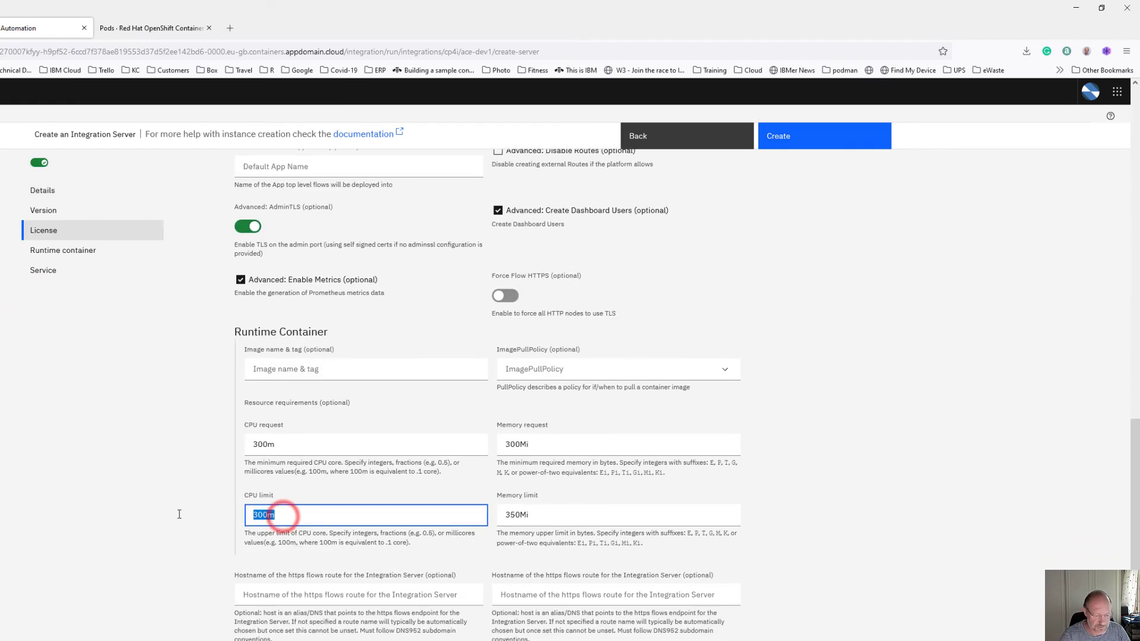
pyautogui.write('1')
pyautogui.moveTo(519, 512); pyautogui.dragTo(489, 512)
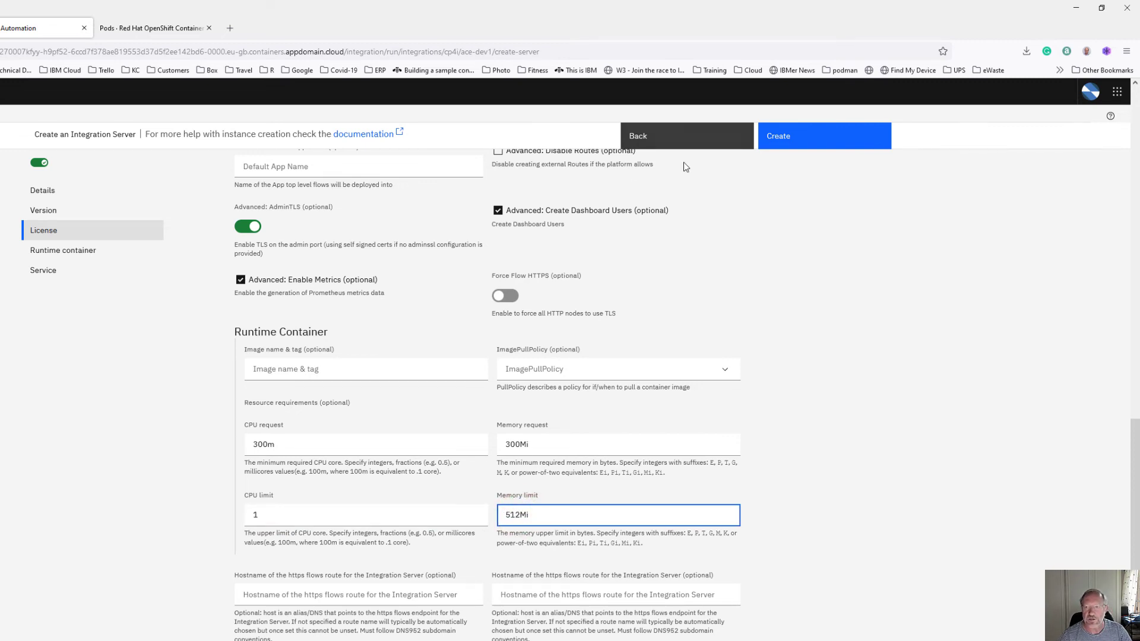
pyautogui.click(782, 141)
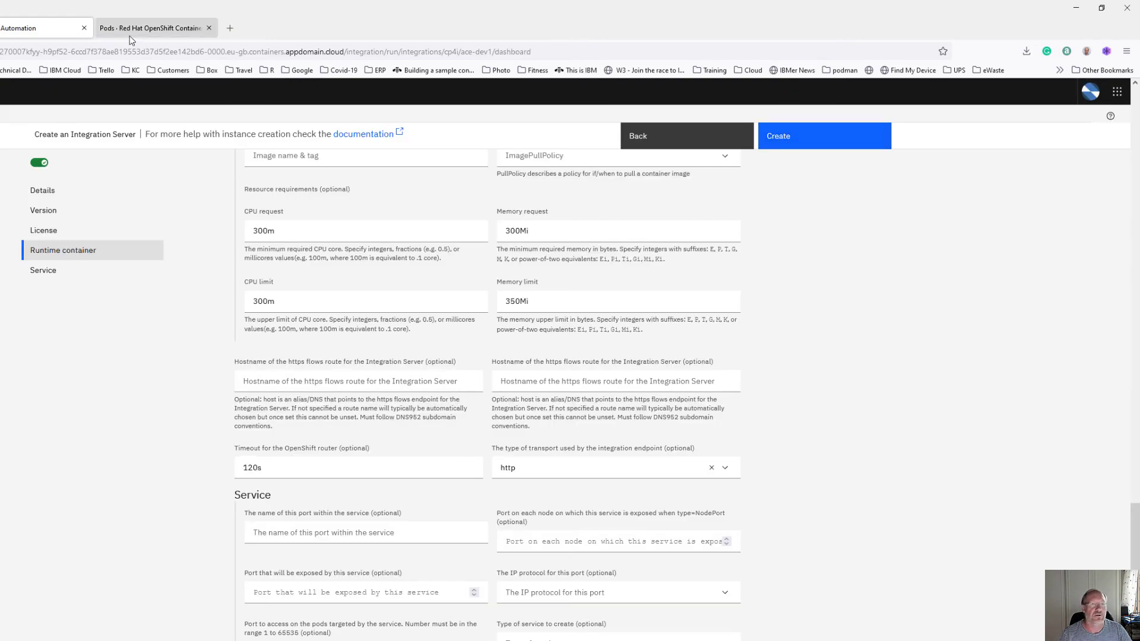
# - Sort OpenShift pods newest first to confirm the kafka-consumer pod is running, then return to App Connect
pyautogui.click(159, 27)
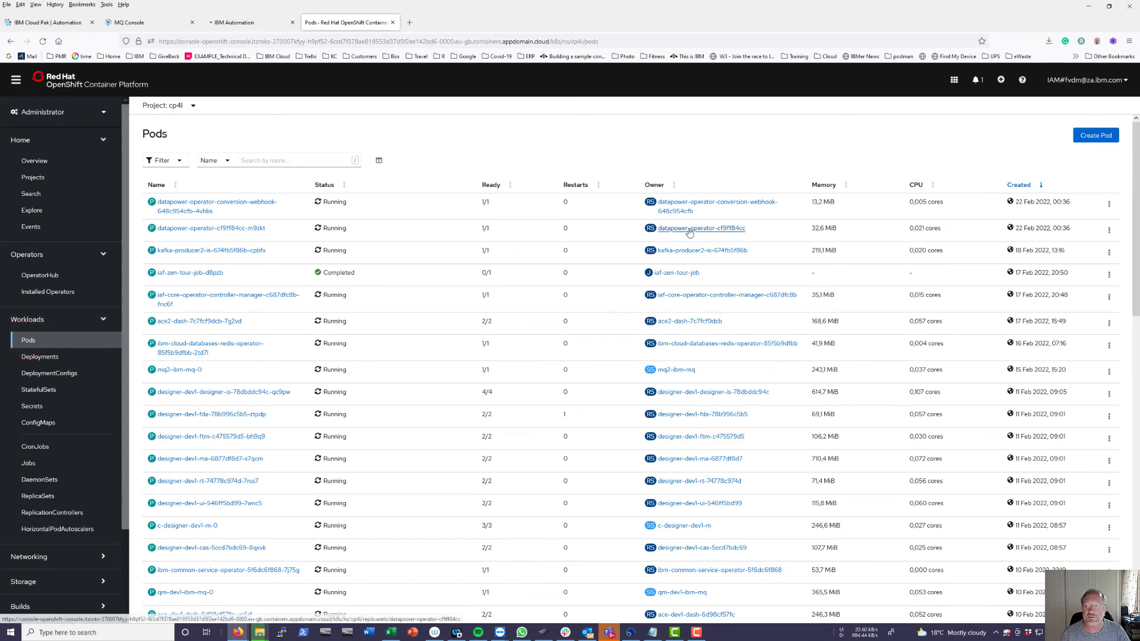
pyautogui.click(1019, 185)
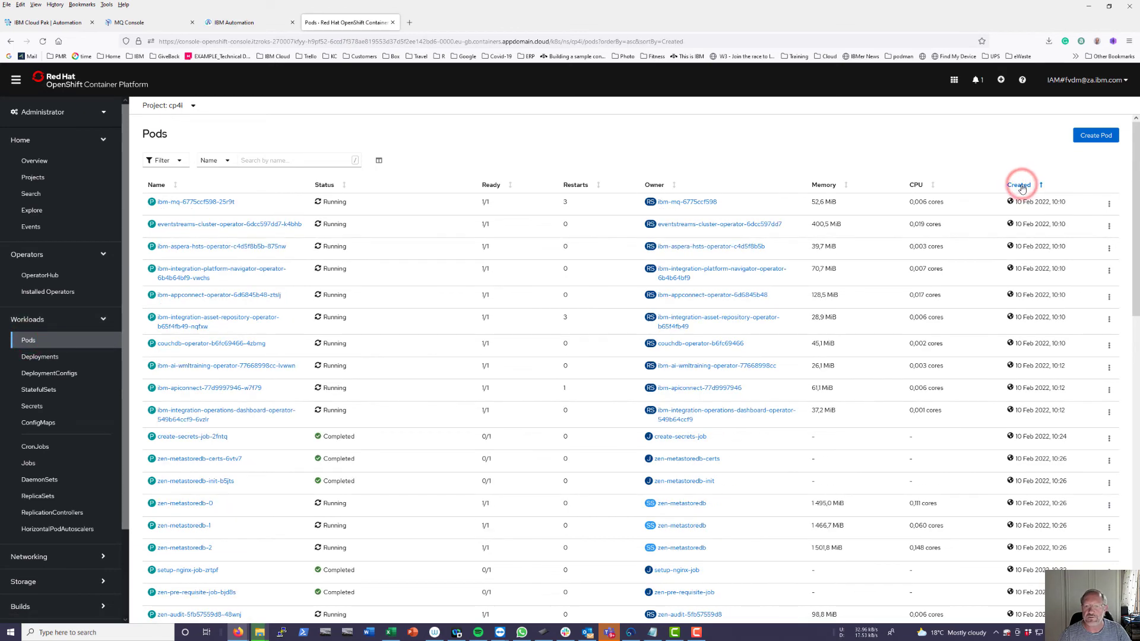
pyautogui.click(1020, 185)
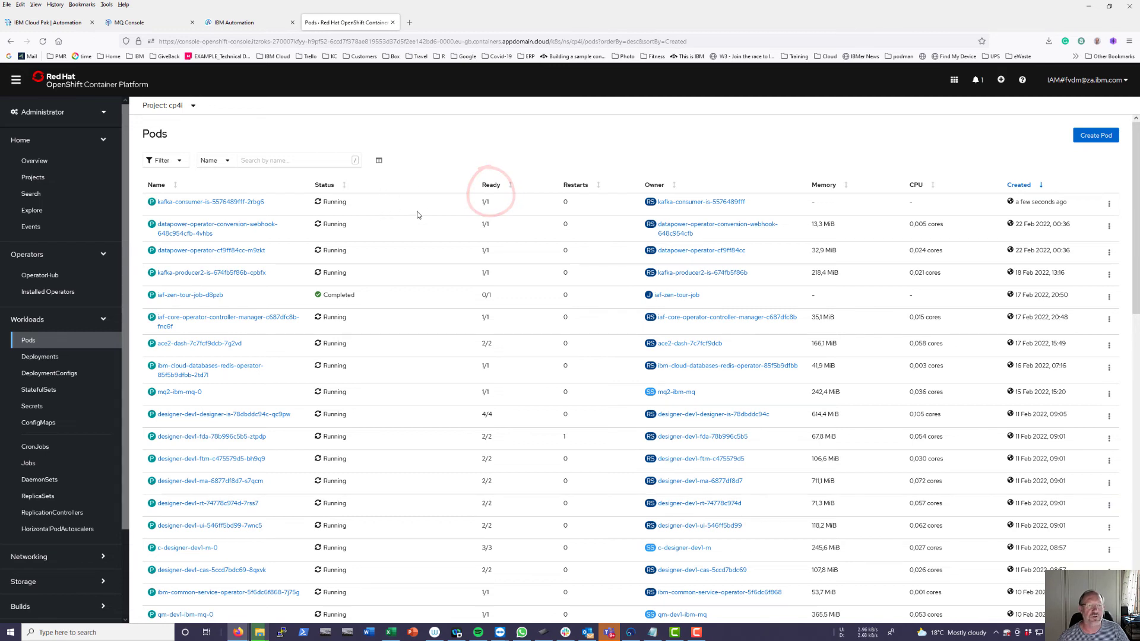
pyautogui.click(263, 24)
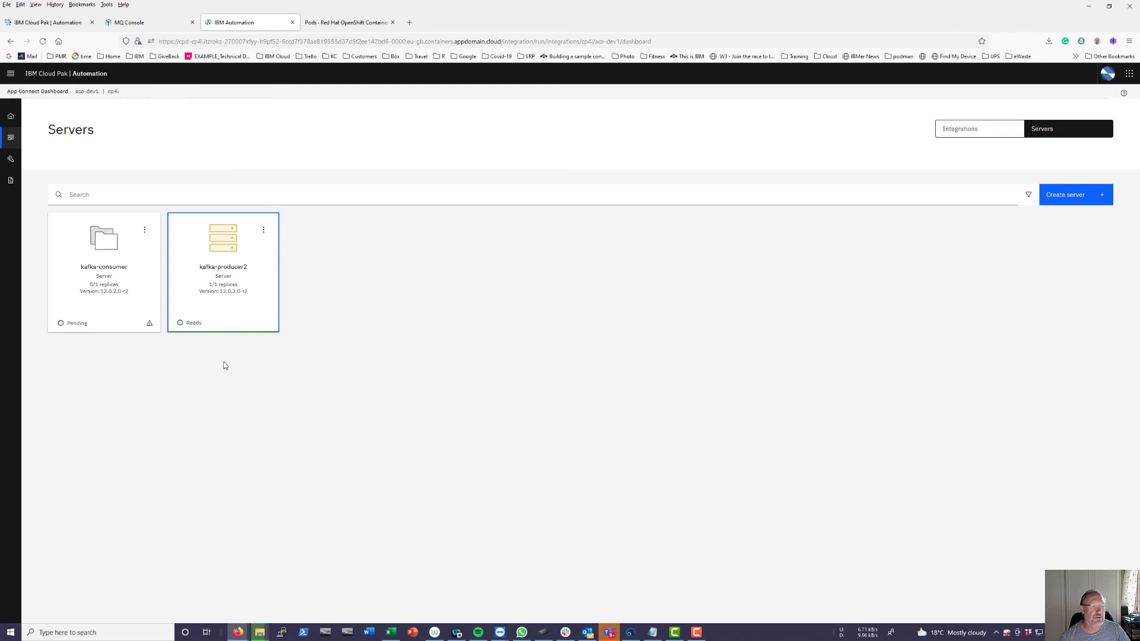
# - Reload the Servers page so kafka-consumer shows Ready 1/1, and refresh QM1's queue list
pyautogui.click(45, 41)
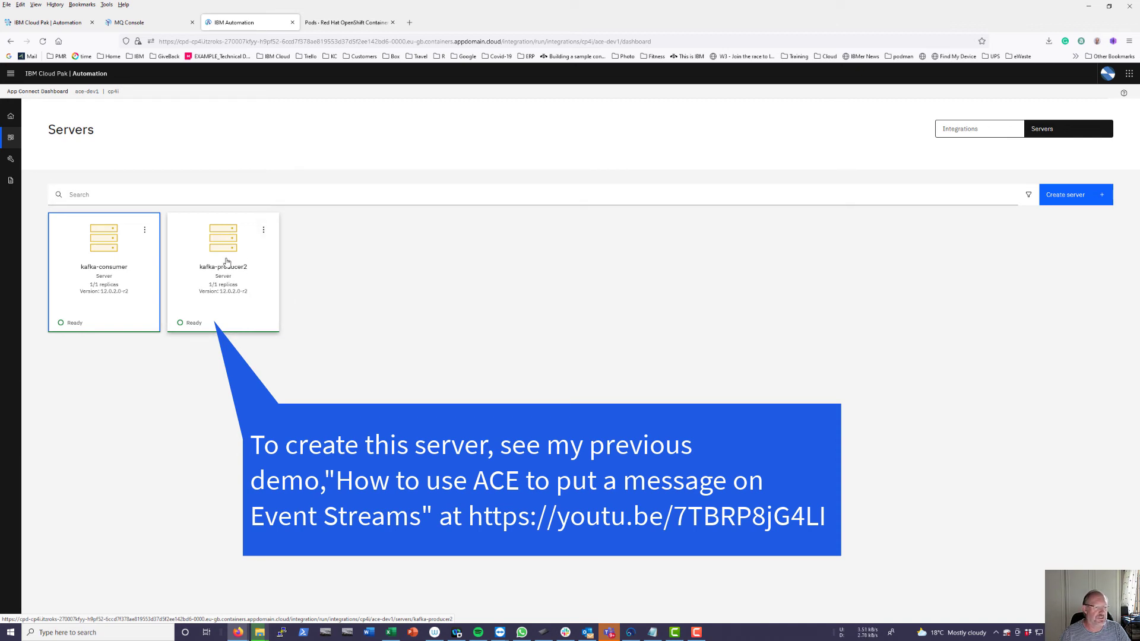
pyautogui.click(151, 22)
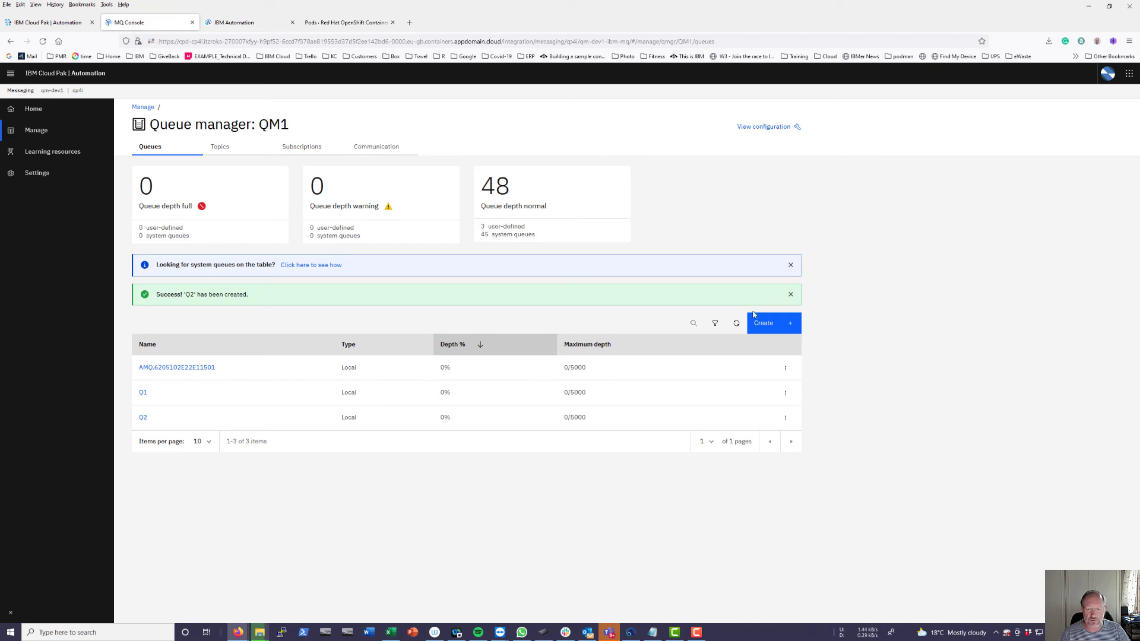
pyautogui.click(736, 323)
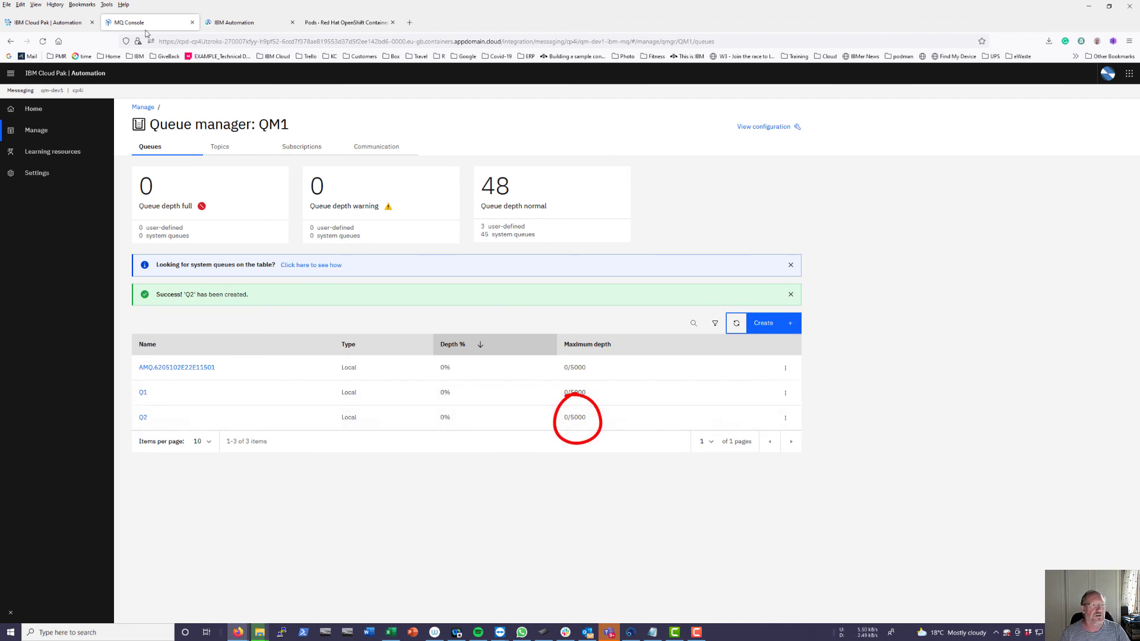
# - Send a generated sample request to kafka-producer2's POST /kafkaproducer2 operation
pyautogui.click(240, 23)
pyautogui.click(229, 250)
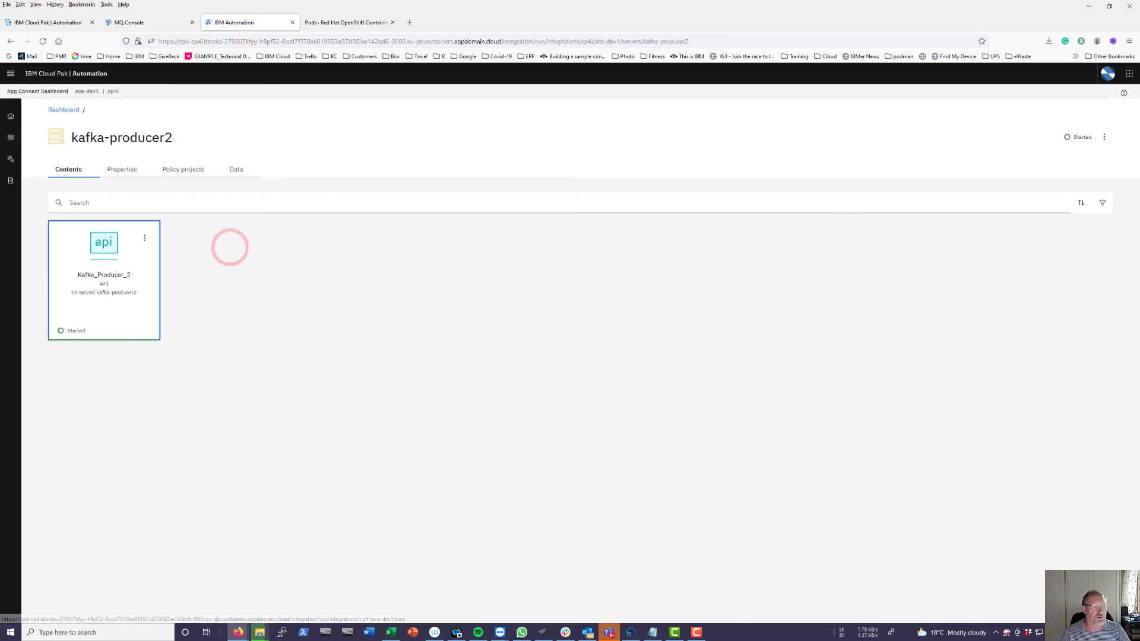
pyautogui.click(109, 253)
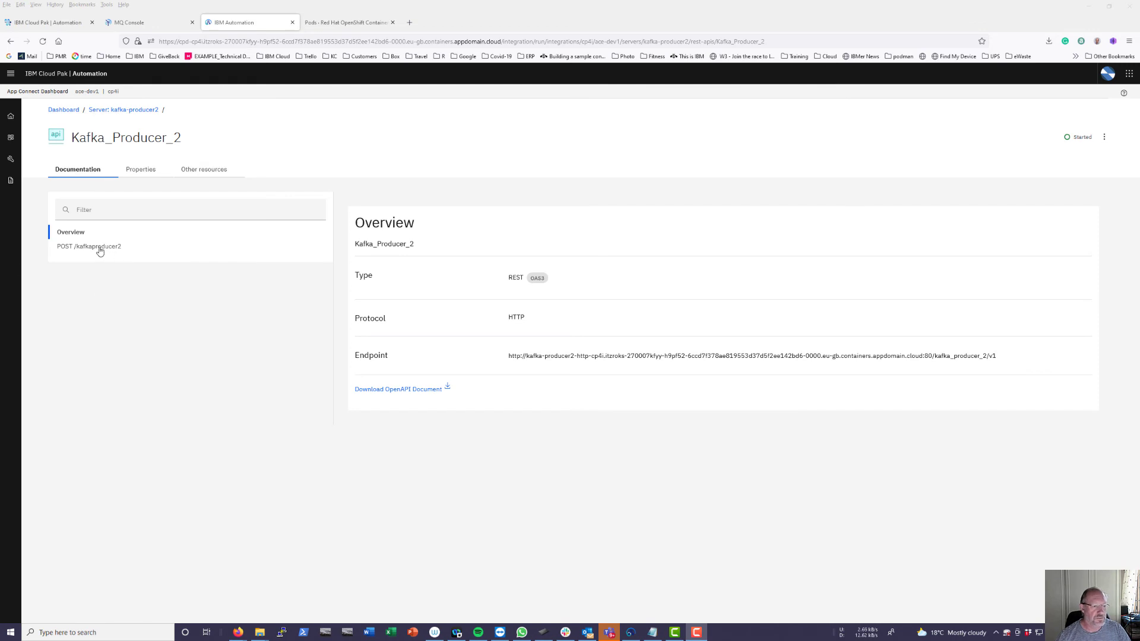
pyautogui.click(94, 251)
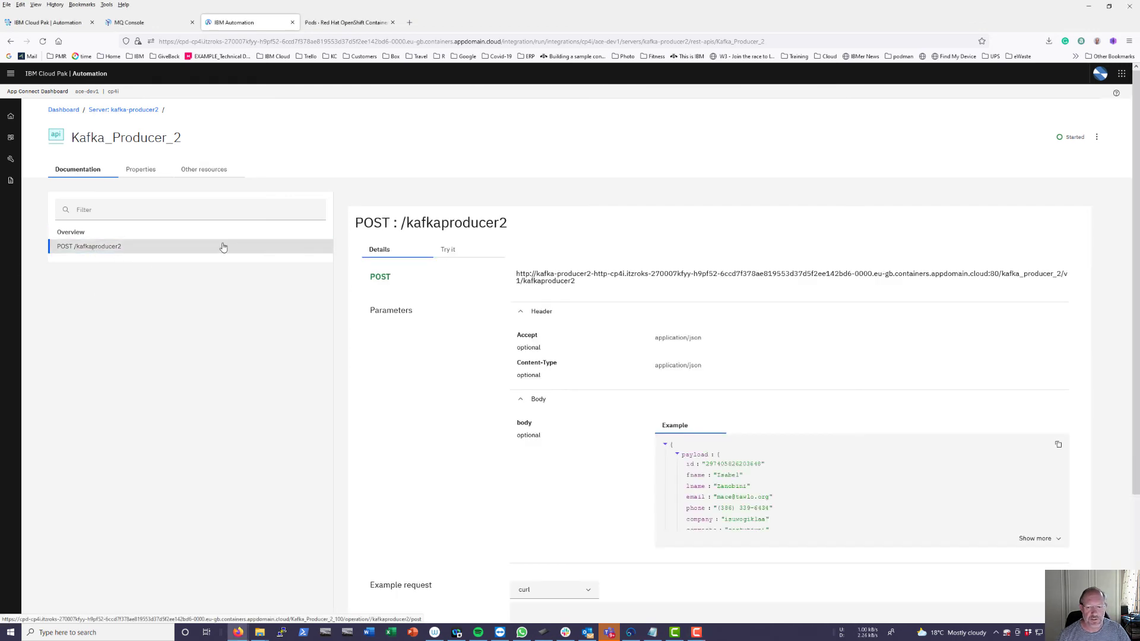
pyautogui.click(453, 252)
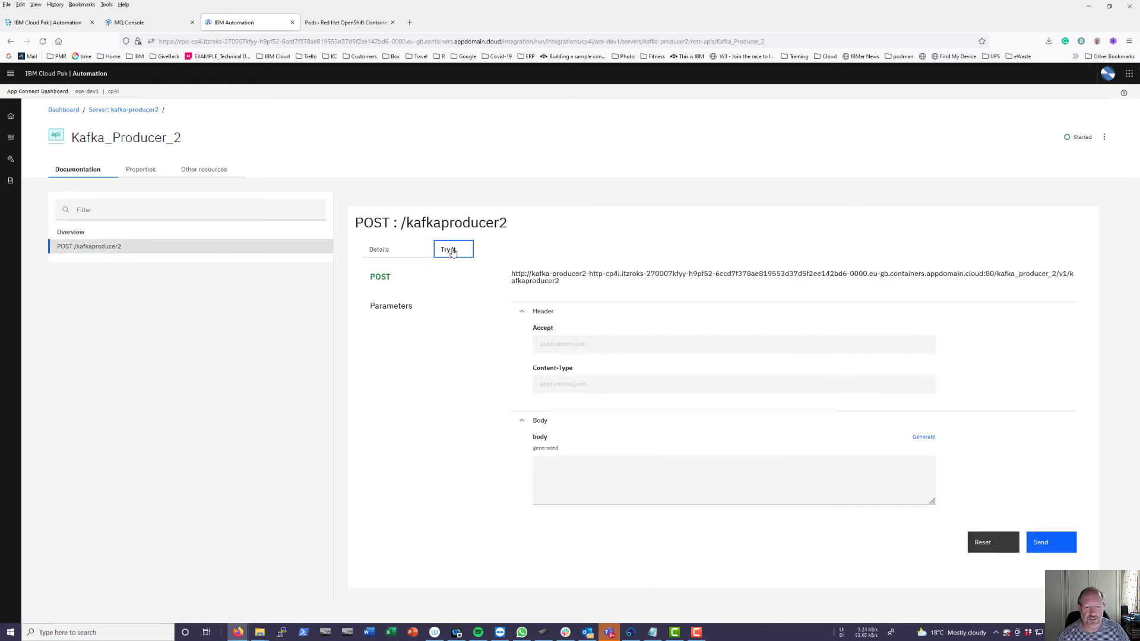
pyautogui.click(924, 438)
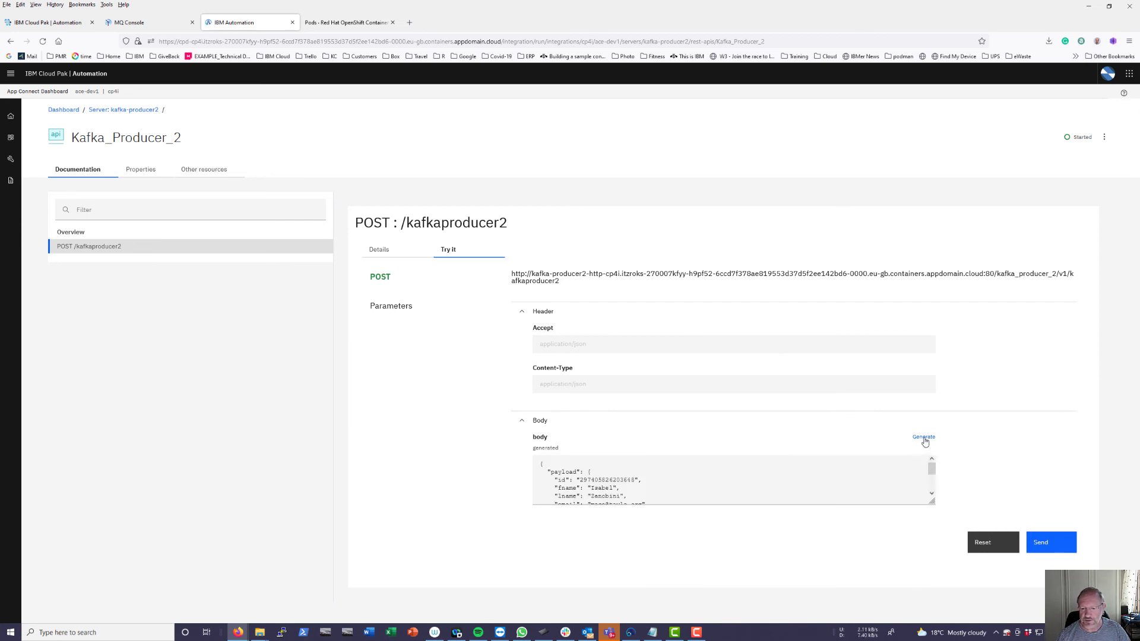
pyautogui.click(1044, 543)
# - Edit the first name in the request body and send a second POST, getting 200 OK
pyautogui.scroll(-4, 1043, 546)
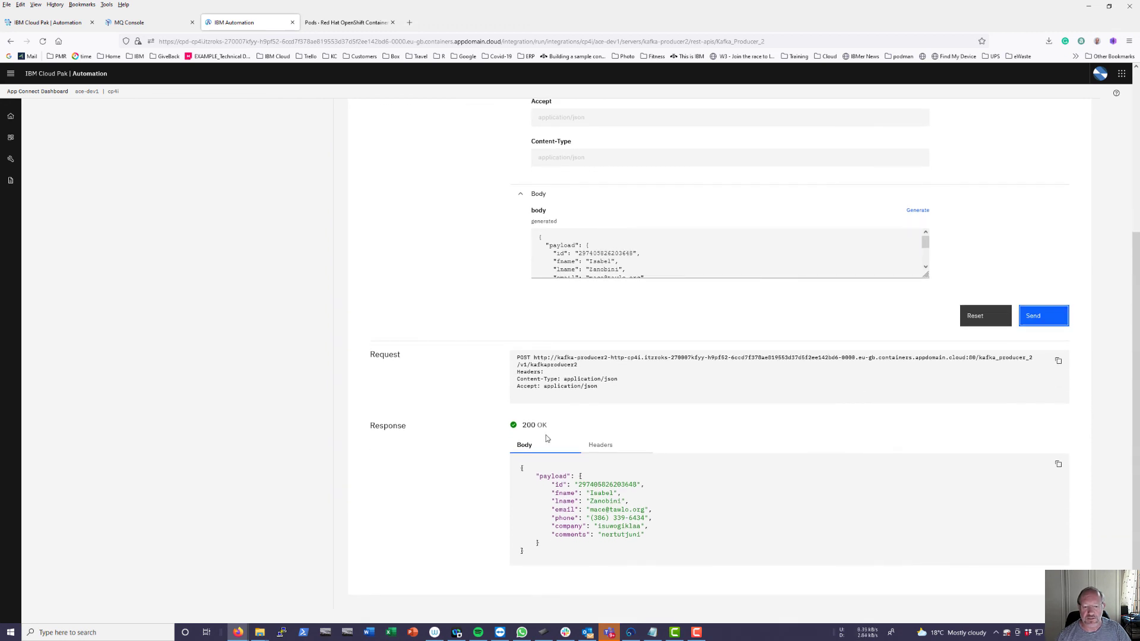
pyautogui.doubleClick(610, 262)
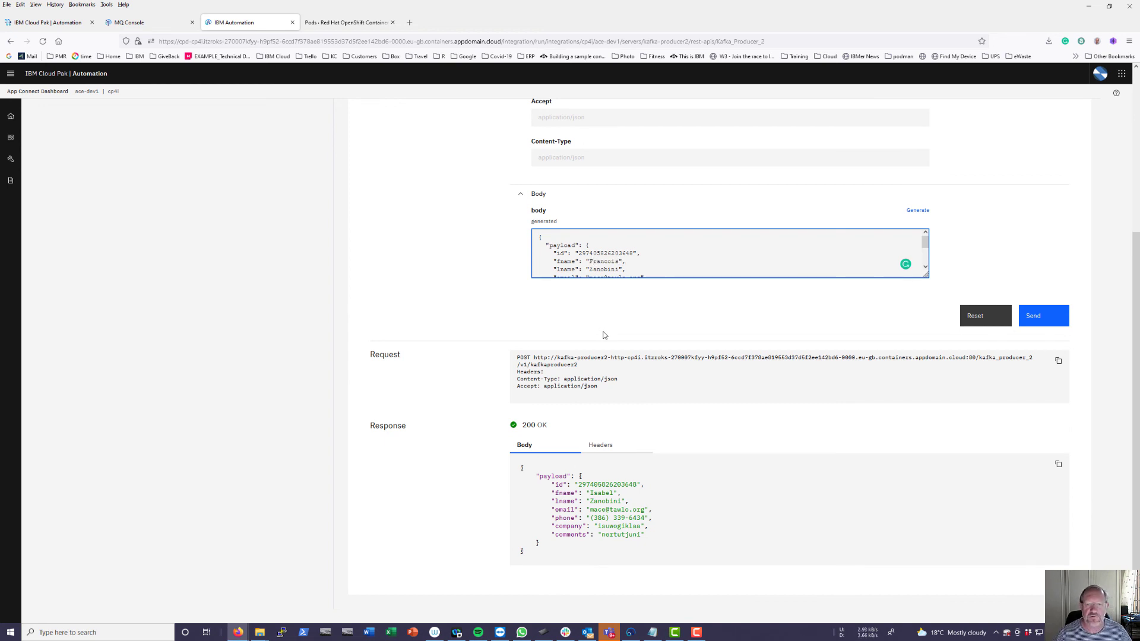
pyautogui.click(1034, 316)
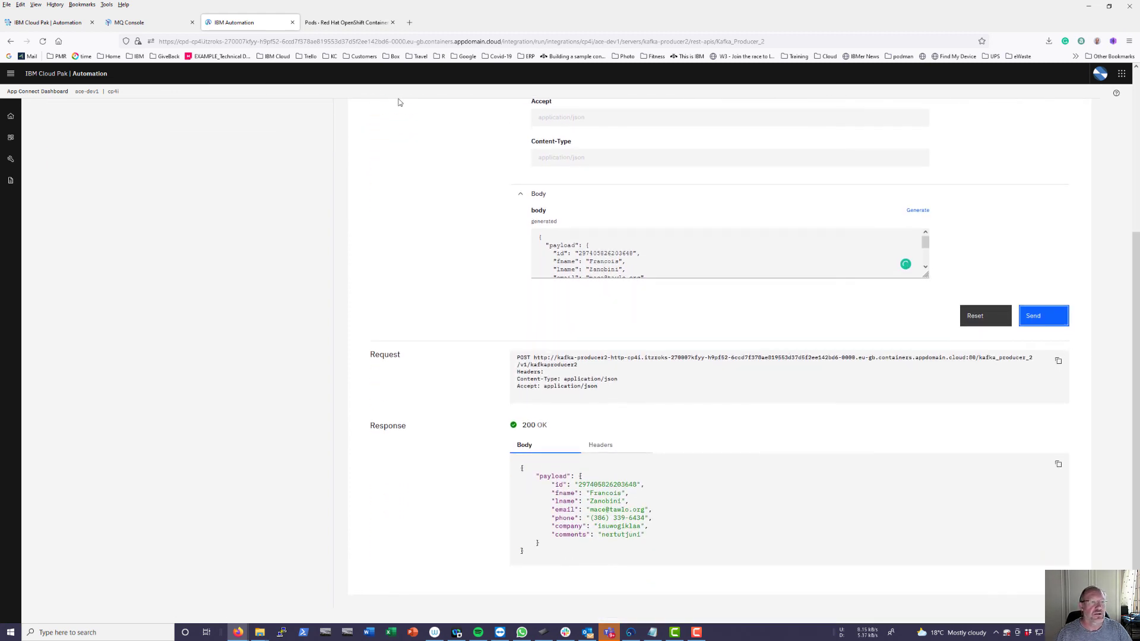
pyautogui.click(55, 25)
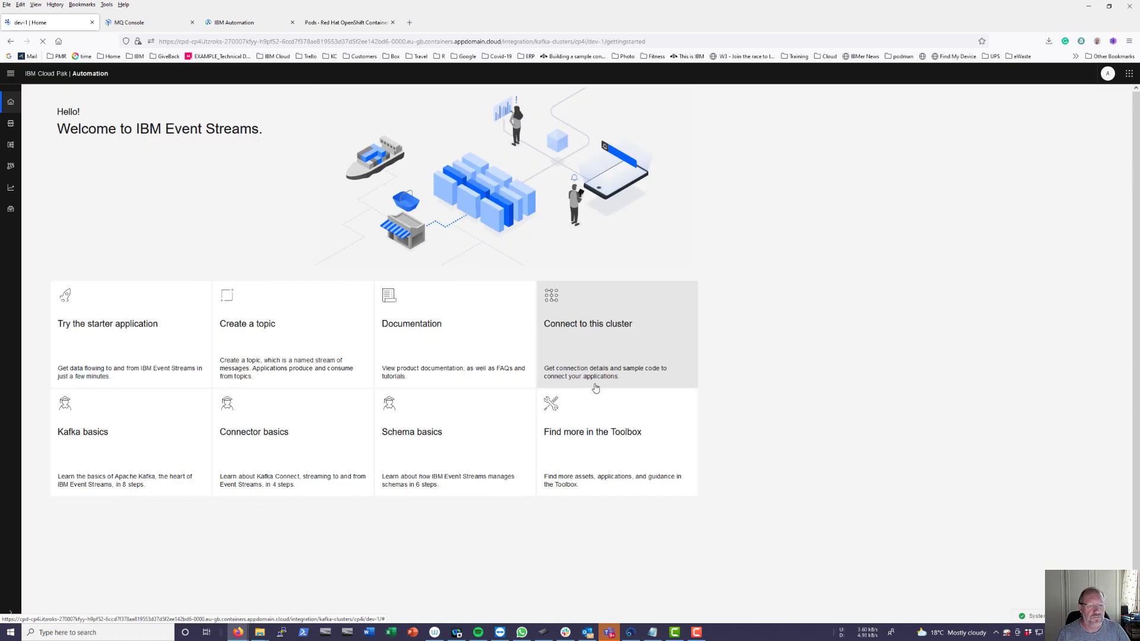
# - Open topic3's message at offset 8 and confirm it carries the edited first name
pyautogui.click(12, 124)
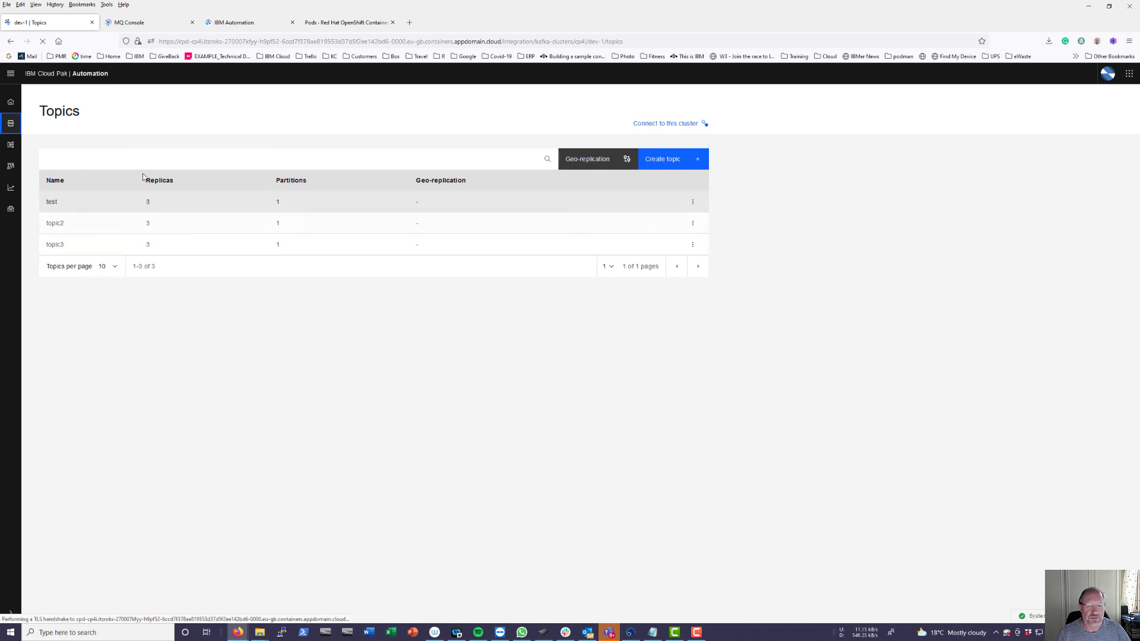
pyautogui.click(55, 245)
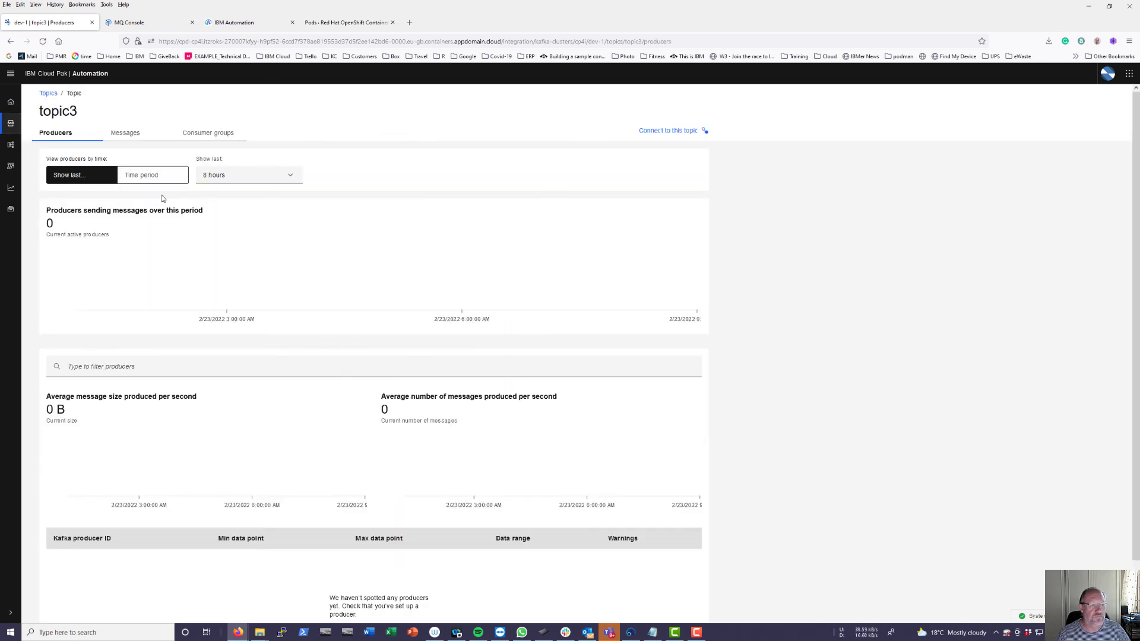
pyautogui.click(127, 133)
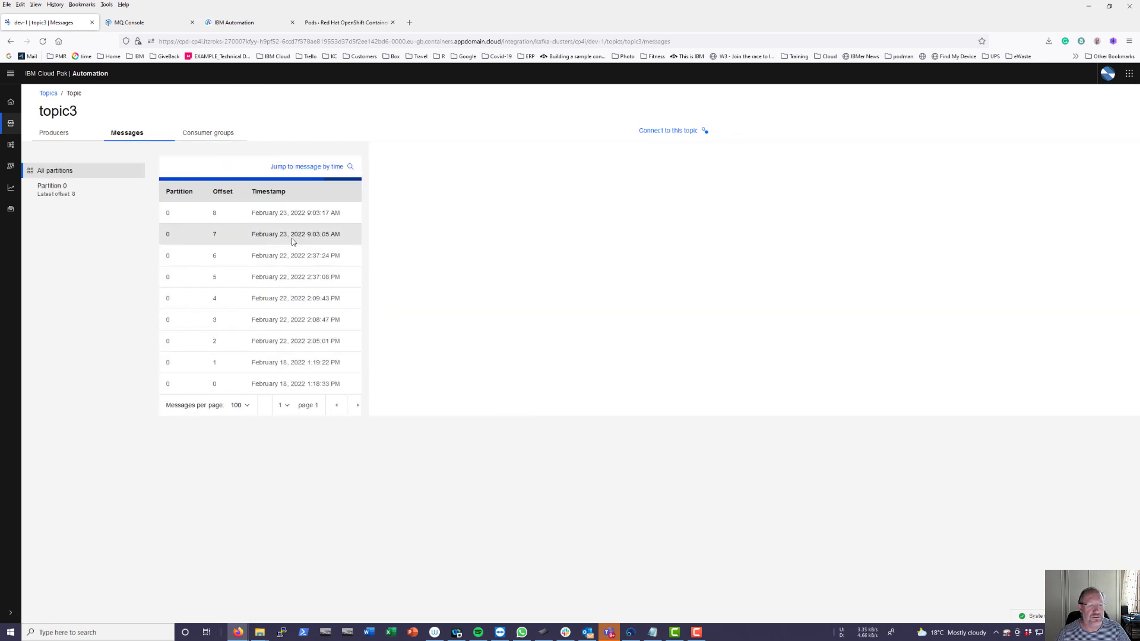
pyautogui.click(288, 215)
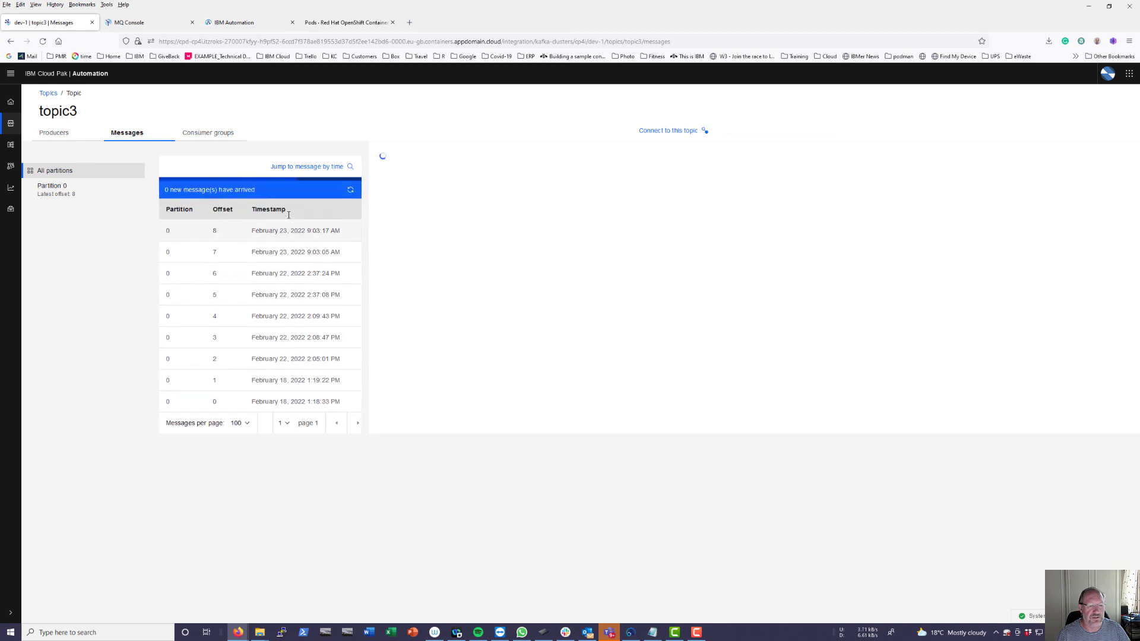
pyautogui.moveTo(430, 356); pyautogui.dragTo(445, 355)
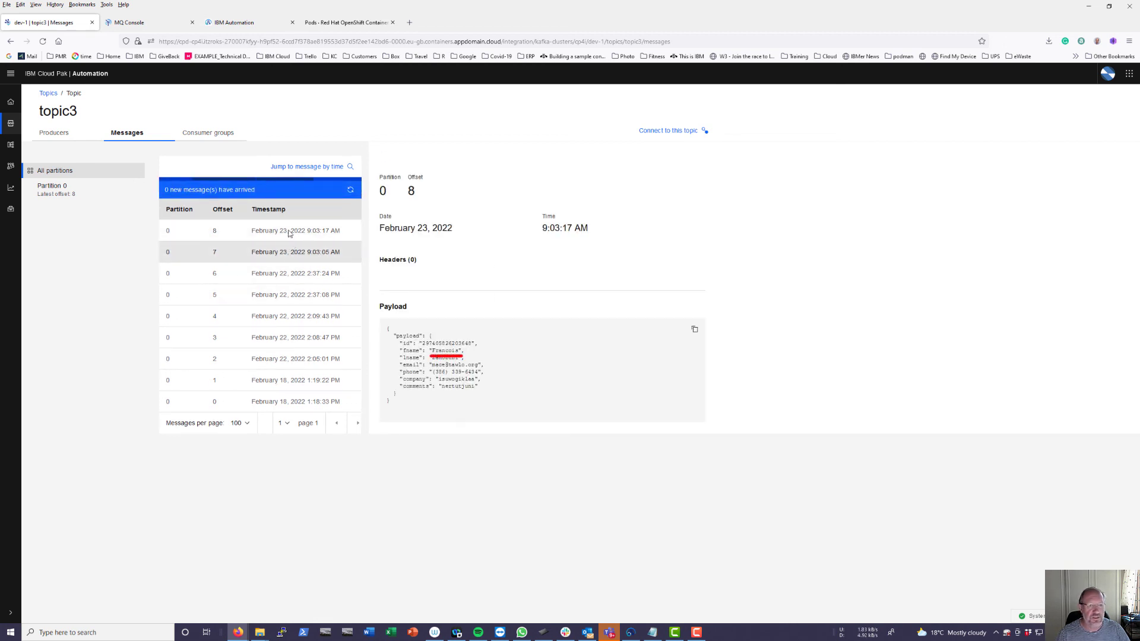
pyautogui.click(150, 25)
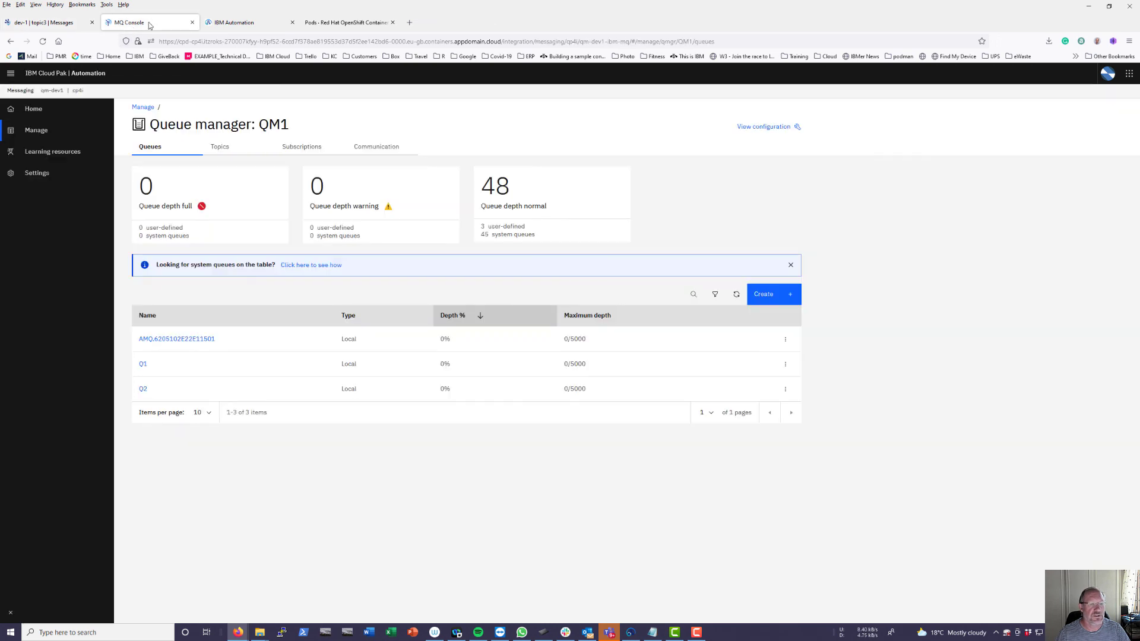
# - Refresh QM1's queue list so Q2 shows its 2 new messages
pyautogui.click(737, 294)
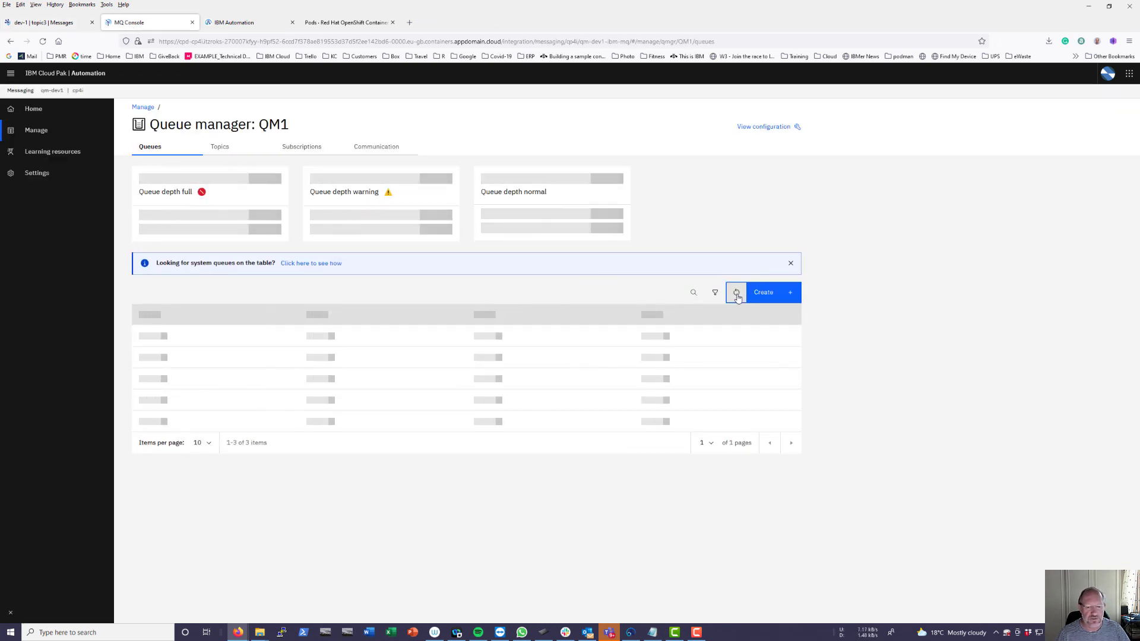